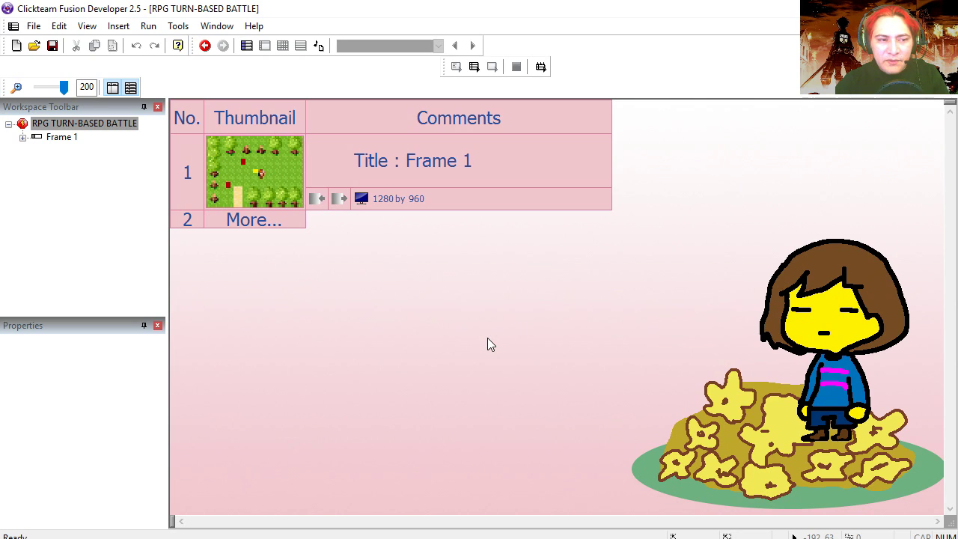
- Run the application and walk the character down the path past the purple-roofed house until a battle starts
key(F8)
key(Left)
key(Down)
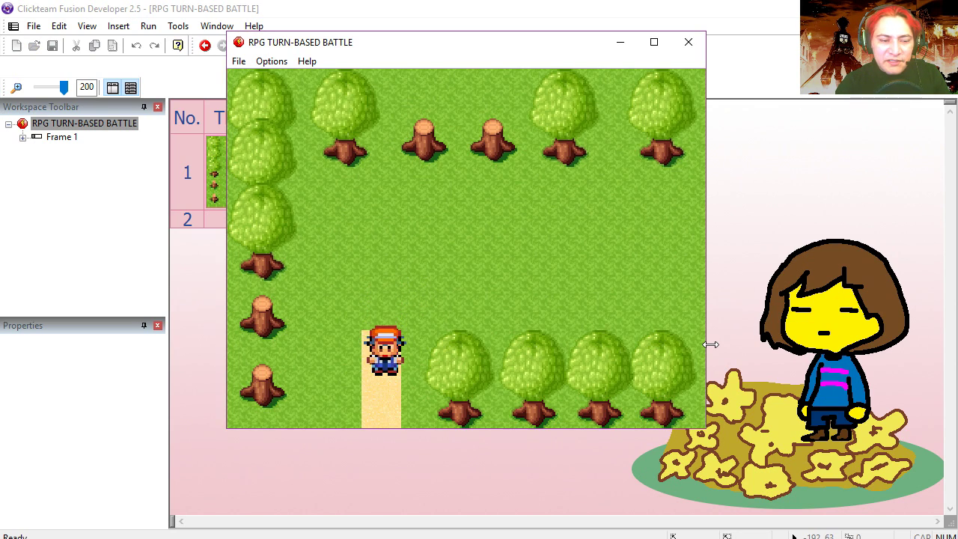
key(Right)
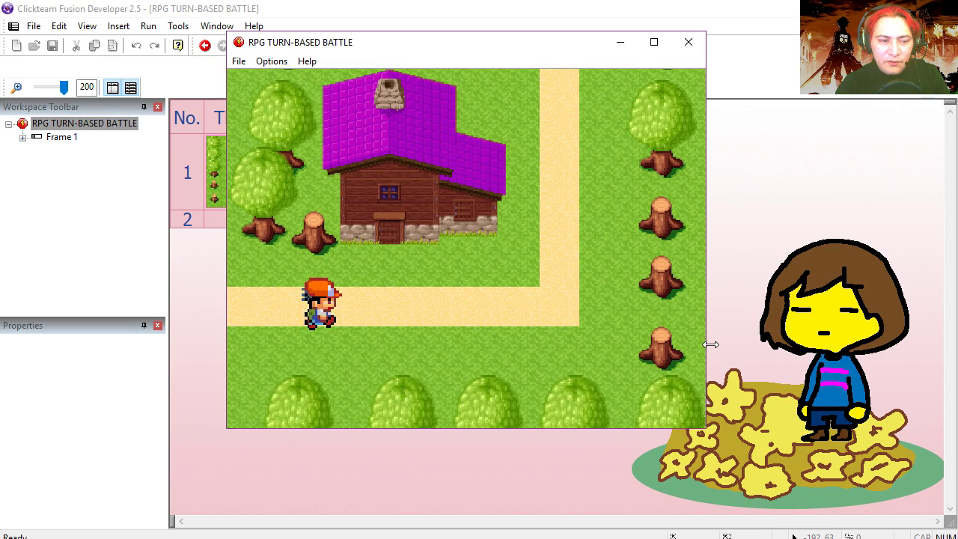
key(Up)
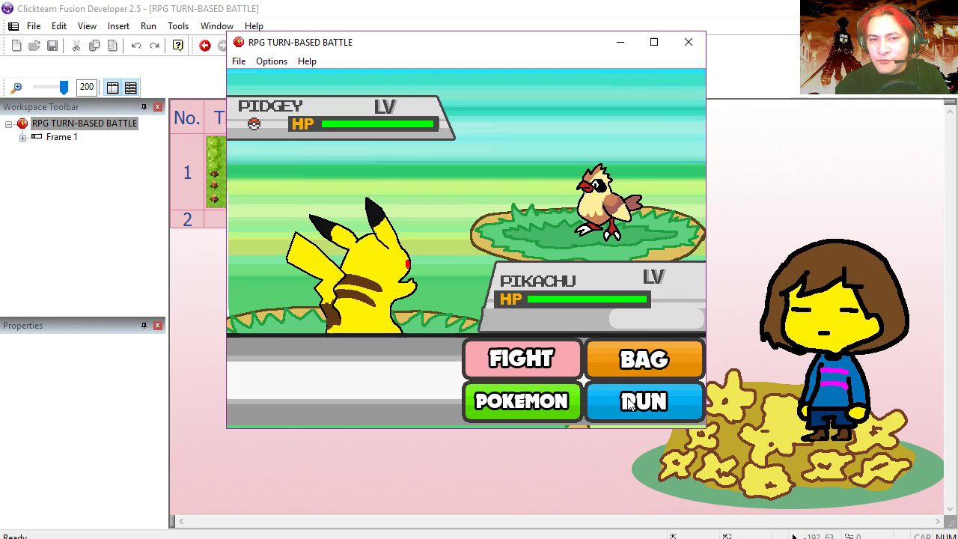
- Attack Pidgey with FIGHT turn after turn until the battle ends
click(542, 362)
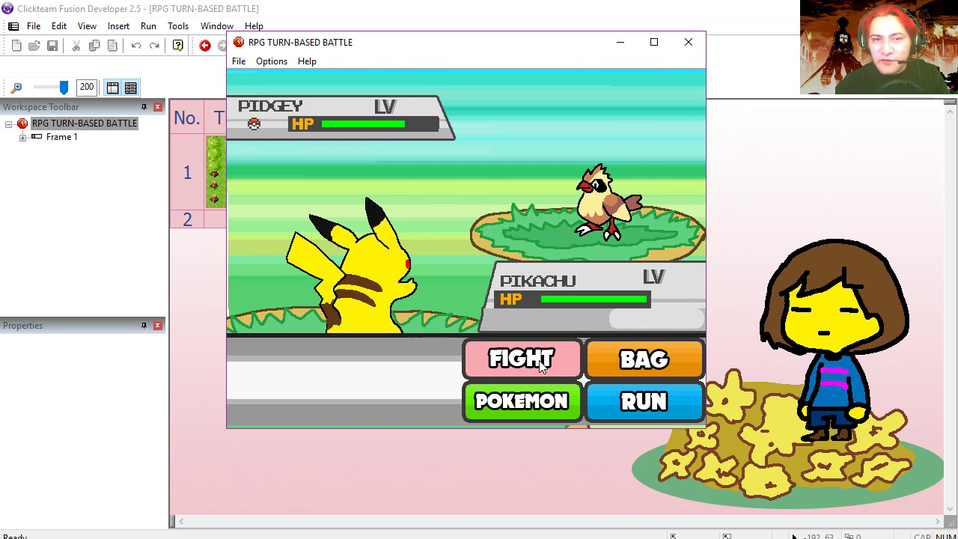
click(541, 363)
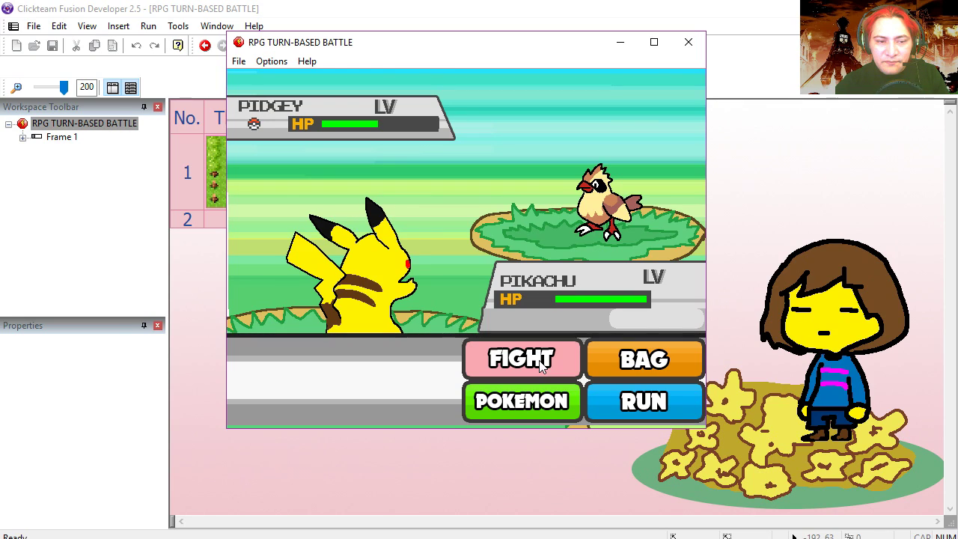
click(542, 363)
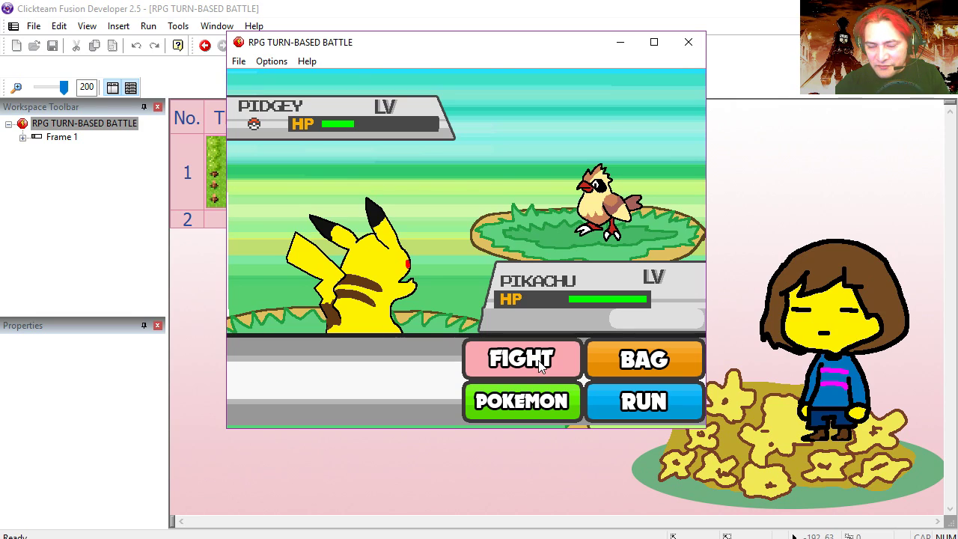
click(540, 363)
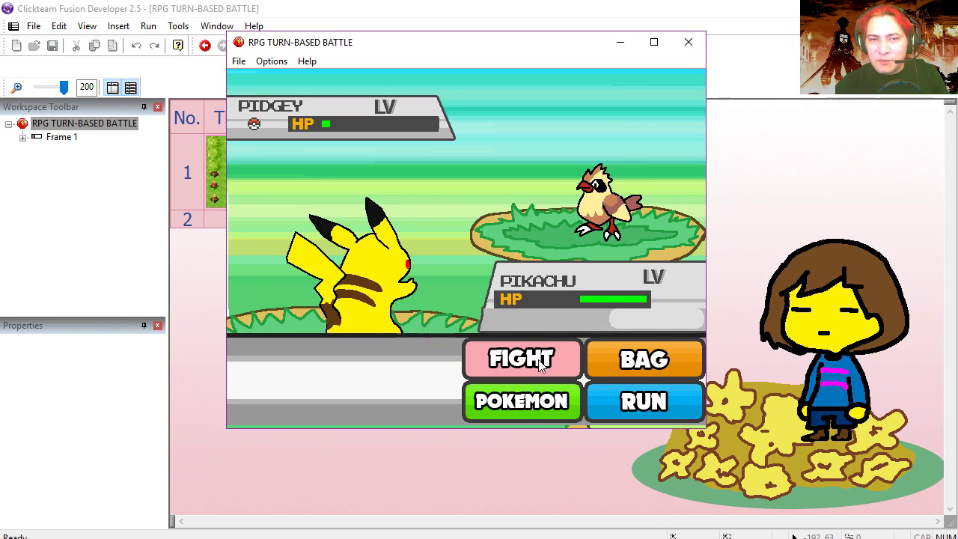
click(539, 364)
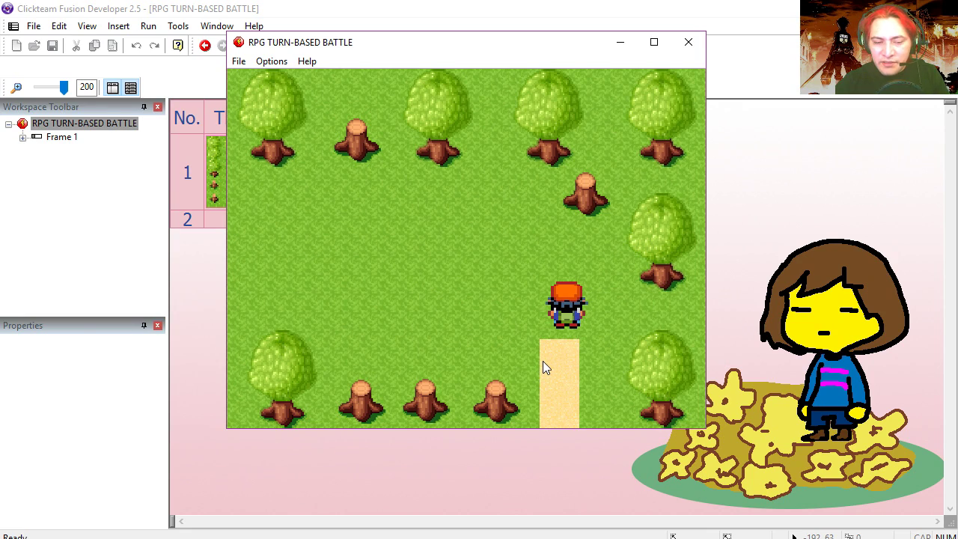
- Walk the character through the grass field to trigger another battle and attack Pidgey with FIGHT
key(Up)
key(Left)
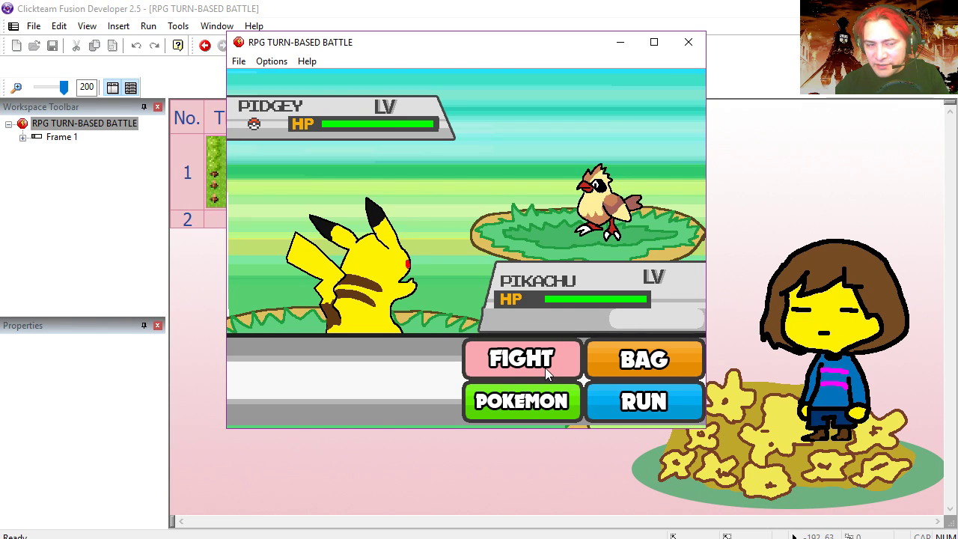
click(545, 374)
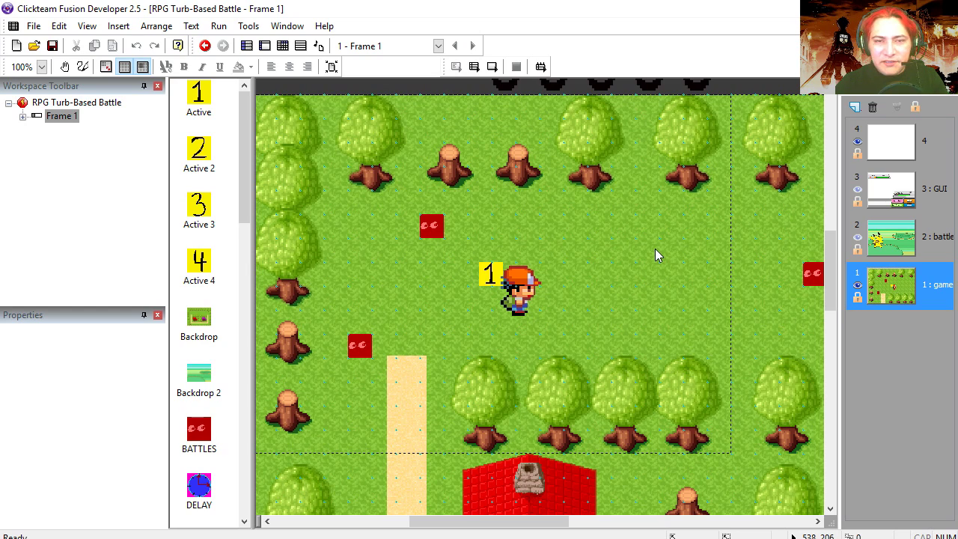
- View the mage's movement settings, then run the current frame and walk the character to the red-roofed house
click(520, 296)
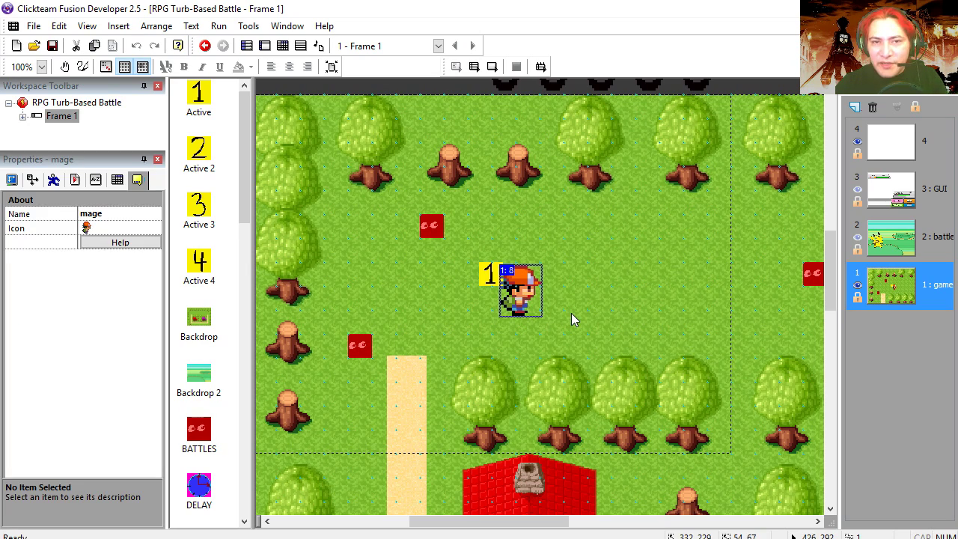
click(54, 181)
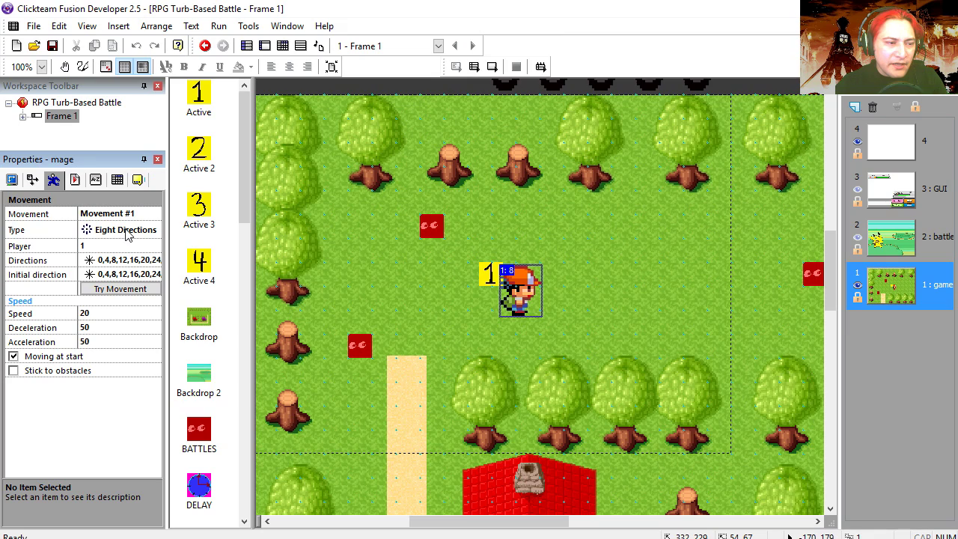
click(491, 67)
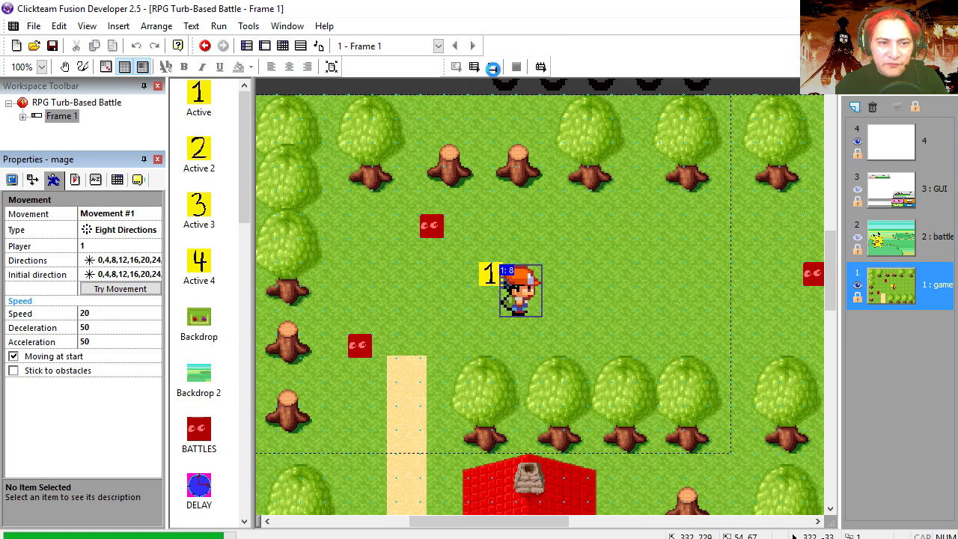
key(Right)
key(Down)
key(Left)
key(Up)
key(Left)
key(Down)
key(Left)
key(Right)
key(Up)
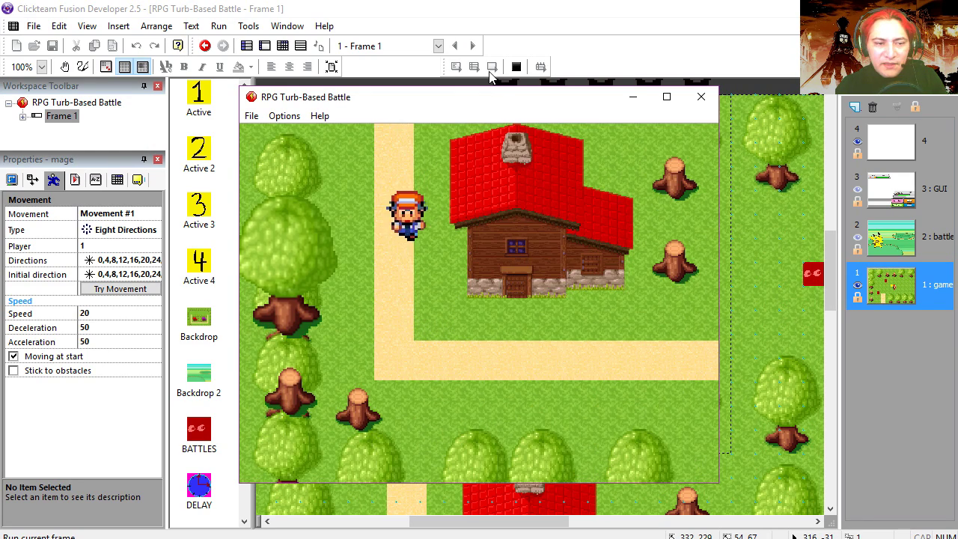
- Test the area transitions by walking the character along the sand path and around the adjoining grass field
key(Down)
key(Right)
key(Right)
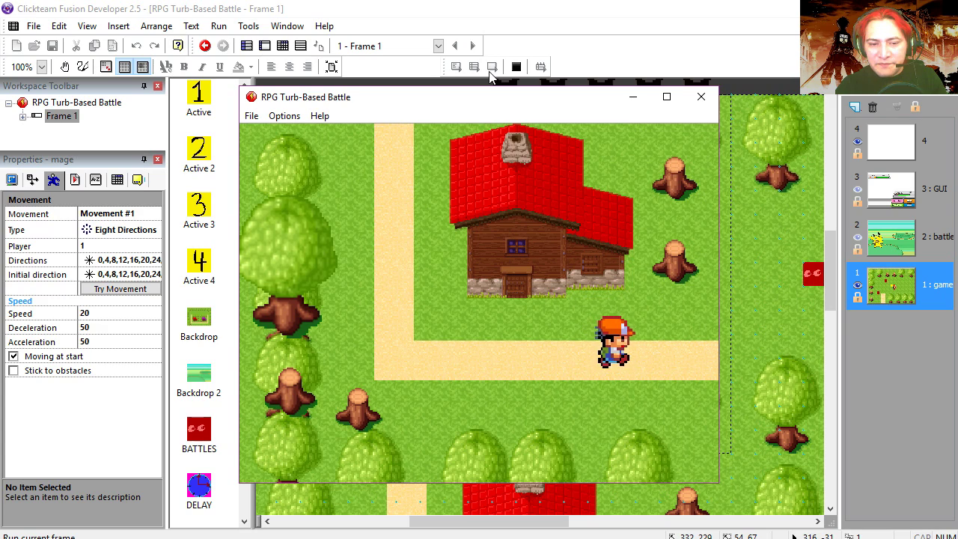
key(Right)
key(Left)
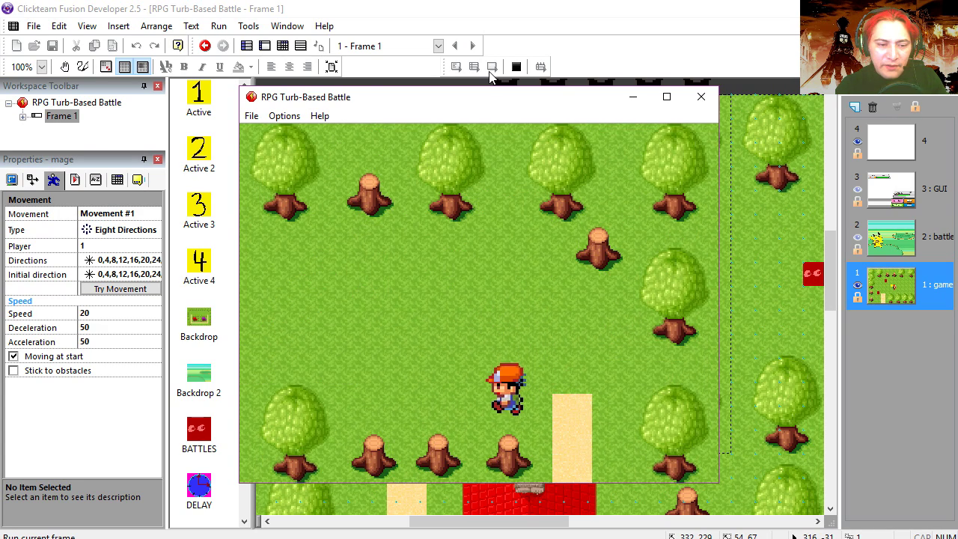
key(Up)
key(Left)
key(Left)
key(Down)
key(Right)
key(Up)
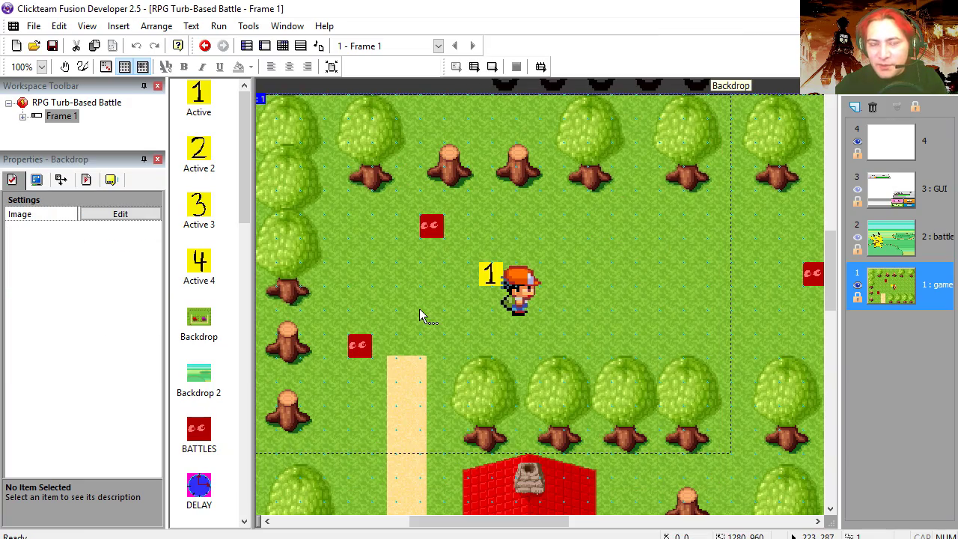
- Examine the images of the forest backdrop and the BATTLES trigger object in the picture editor
double_click(419, 308)
mouse_move(310, 200)
mouse_down()
mouse_move(316, 381)
mouse_move(514, 192)
mouse_move(748, 203)
mouse_up()
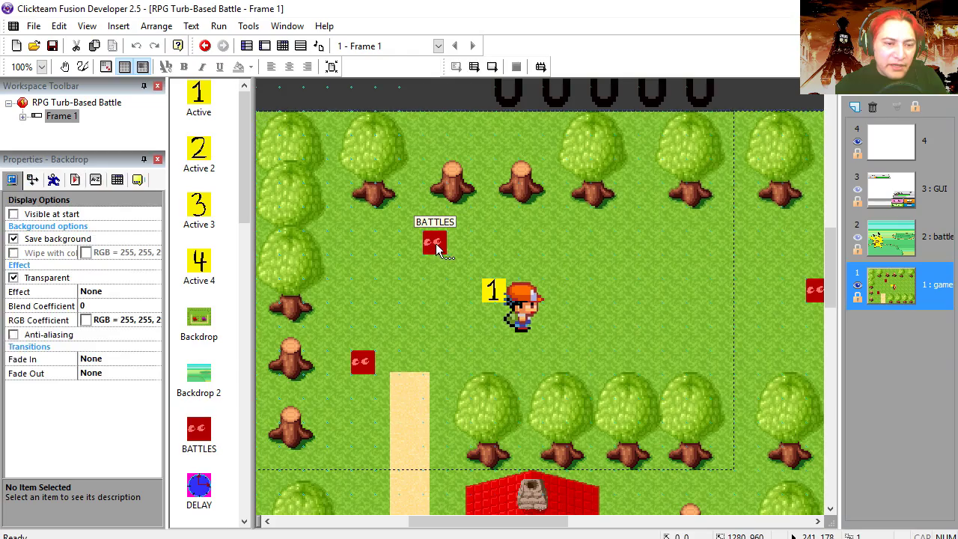
double_click(435, 245)
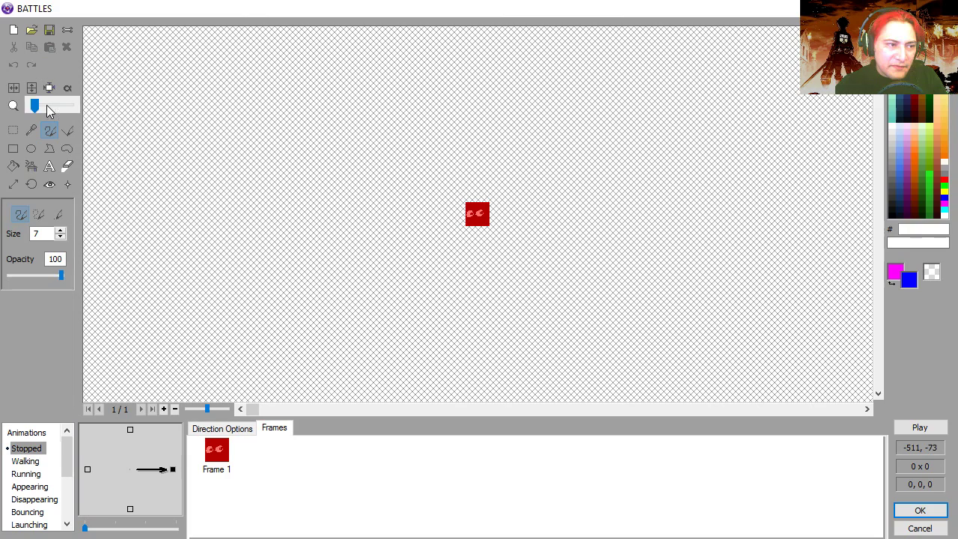
click(51, 106)
click(902, 527)
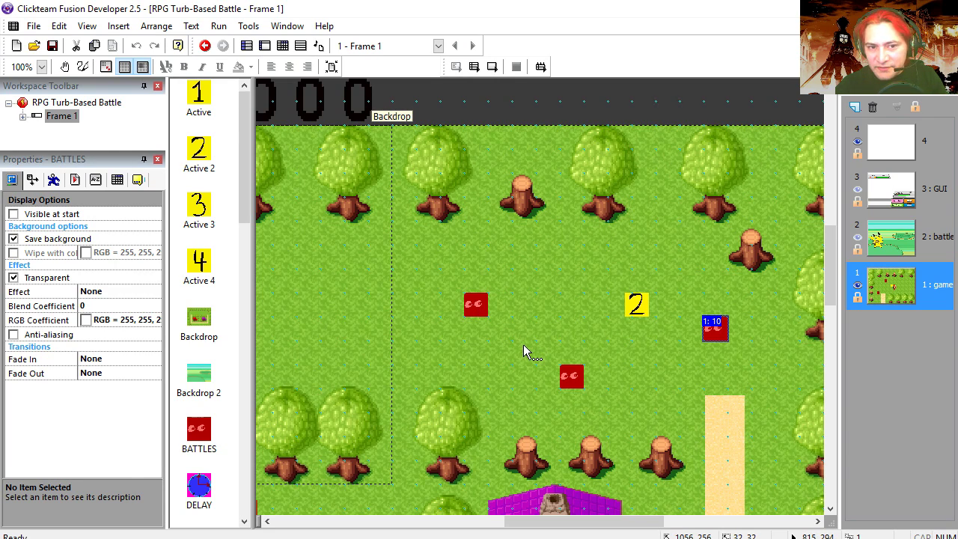
- Show the battle layer and view the Backdrop 2 battle background in the picture editor
middle_drag(484, 348, 694, 352)
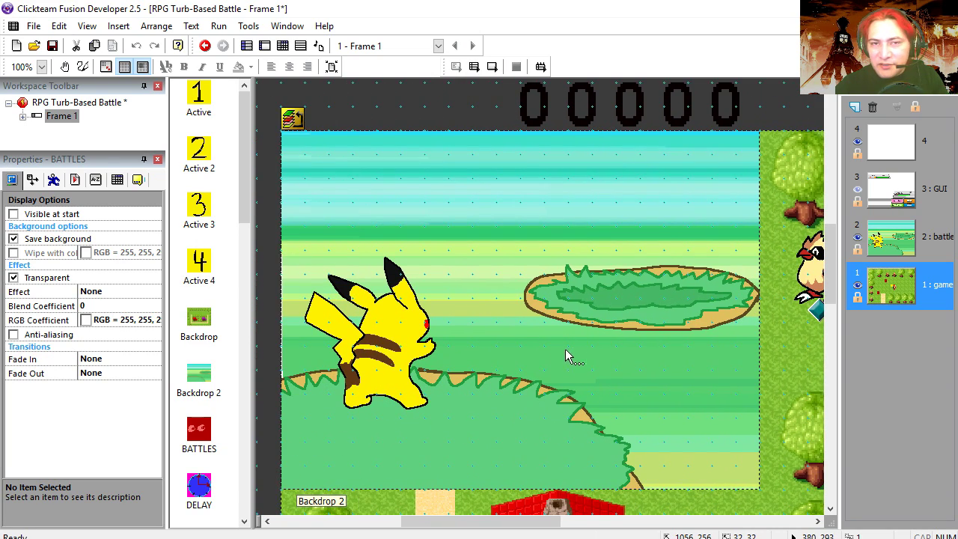
double_click(563, 301)
drag(49, 105, 26, 113)
key(Escape)
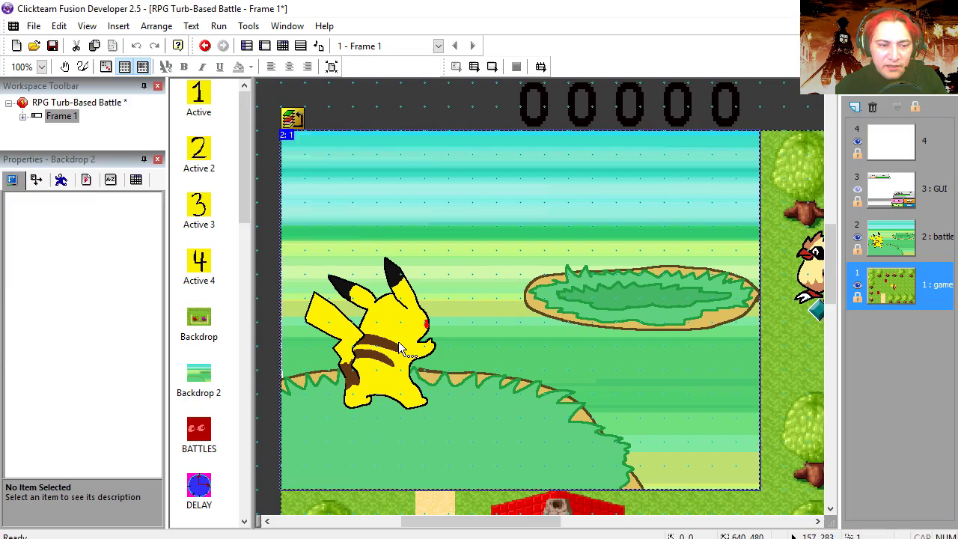
- Inspect the PIKACHU object's path movement and its Create at start runtime option
click(398, 342)
click(53, 180)
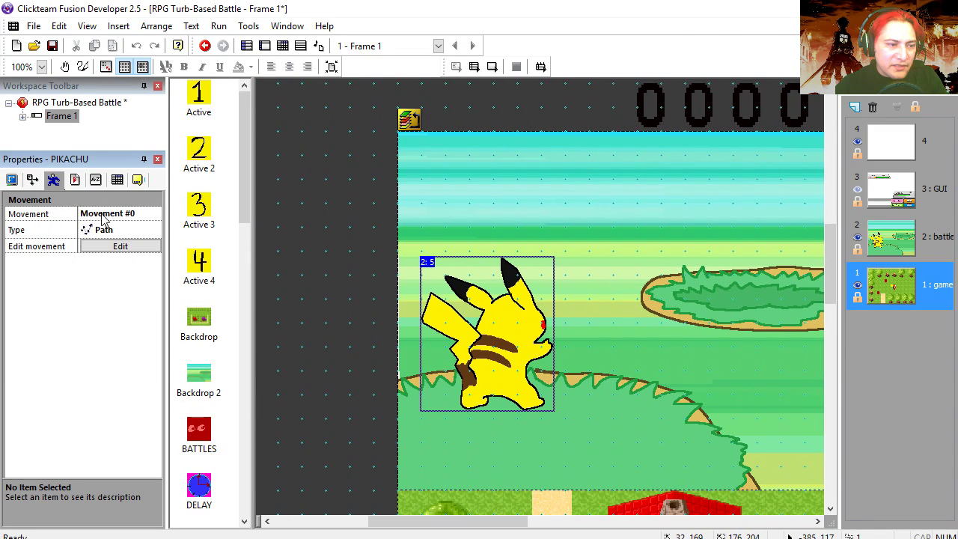
click(120, 246)
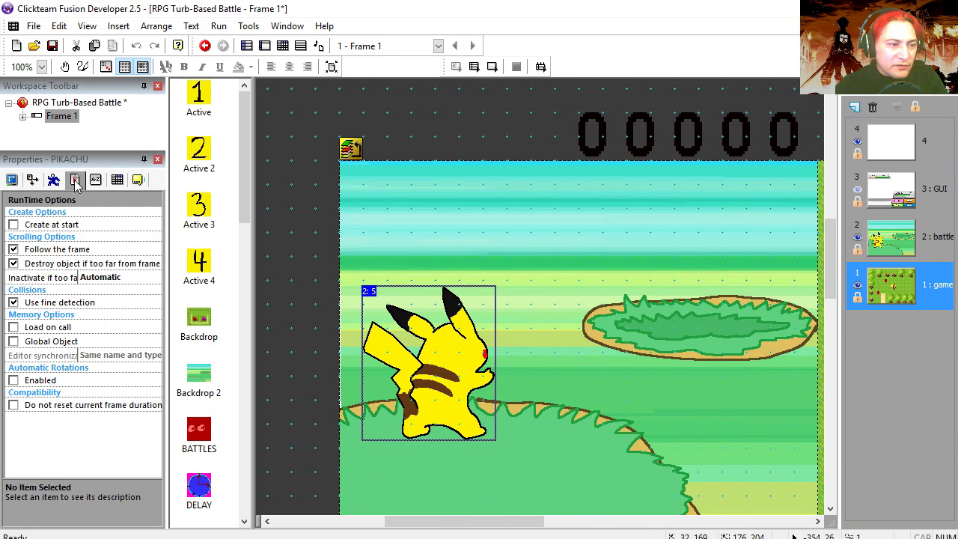
click(84, 226)
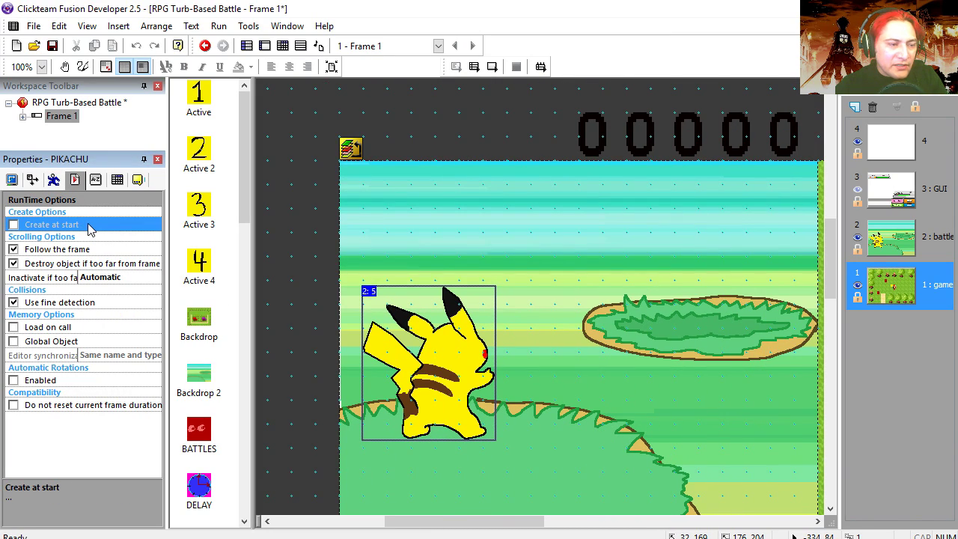
- Inspect the Create at start runtime option of the ENEMY object beside the battle background
middle_drag(817, 301, 573, 334)
click(625, 335)
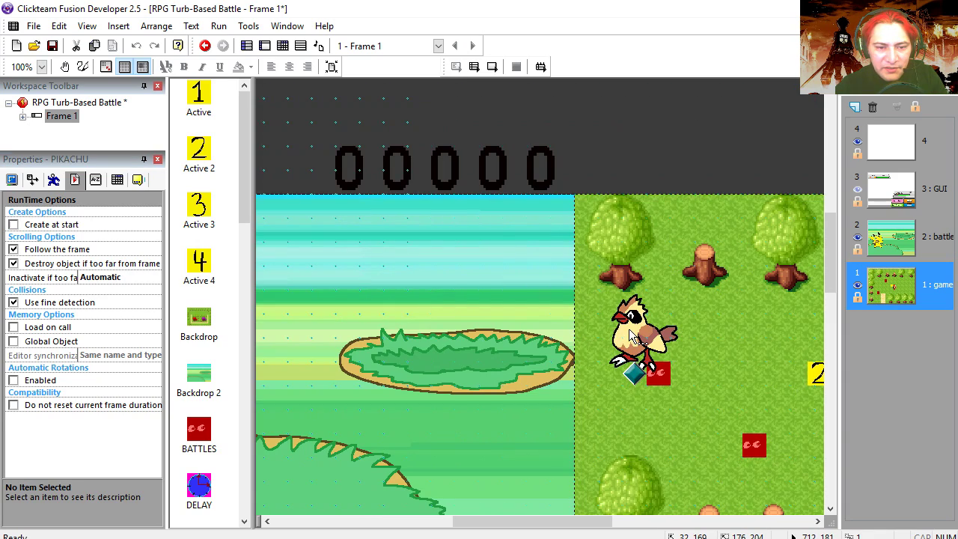
middle_drag(555, 383, 524, 338)
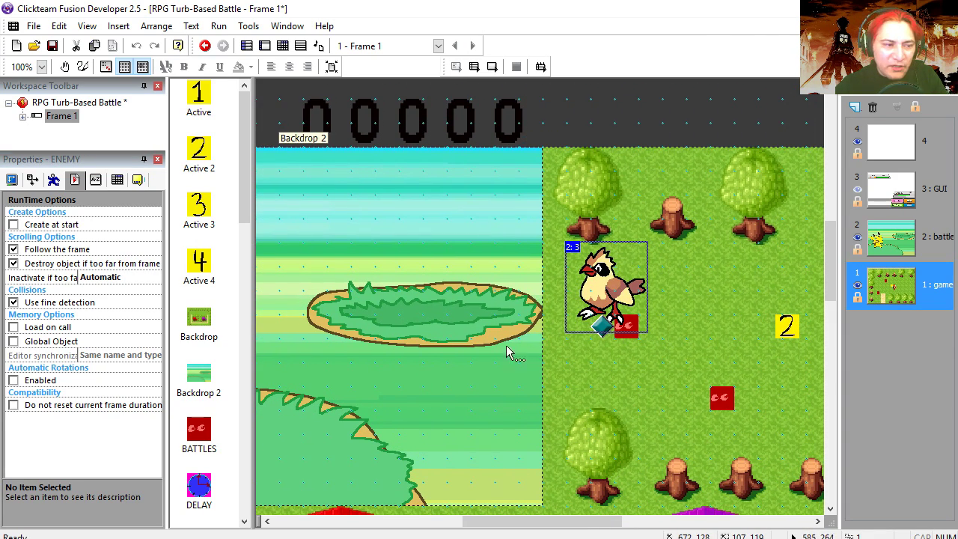
click(77, 227)
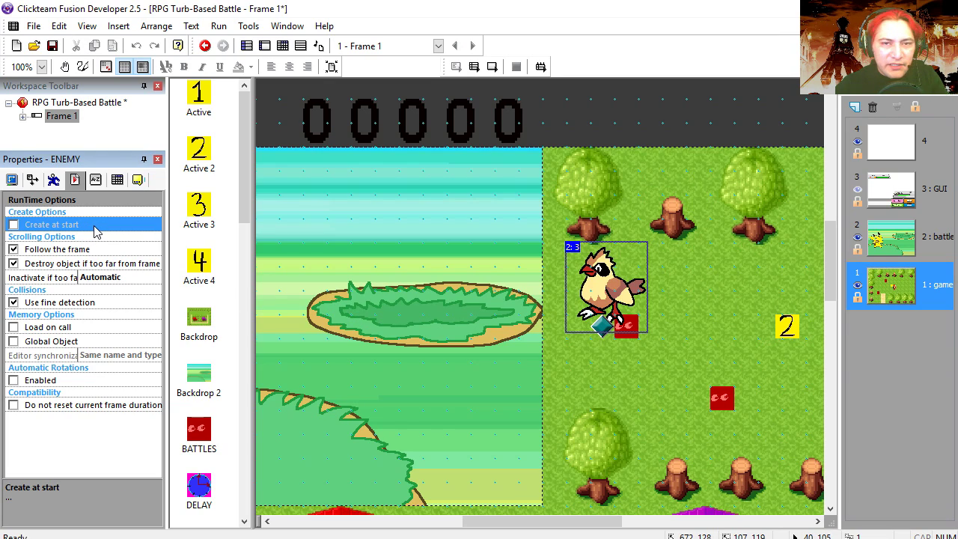
- Show the GUI layer over the battle background to display the HUD and battle buttons
middle_drag(463, 281, 626, 329)
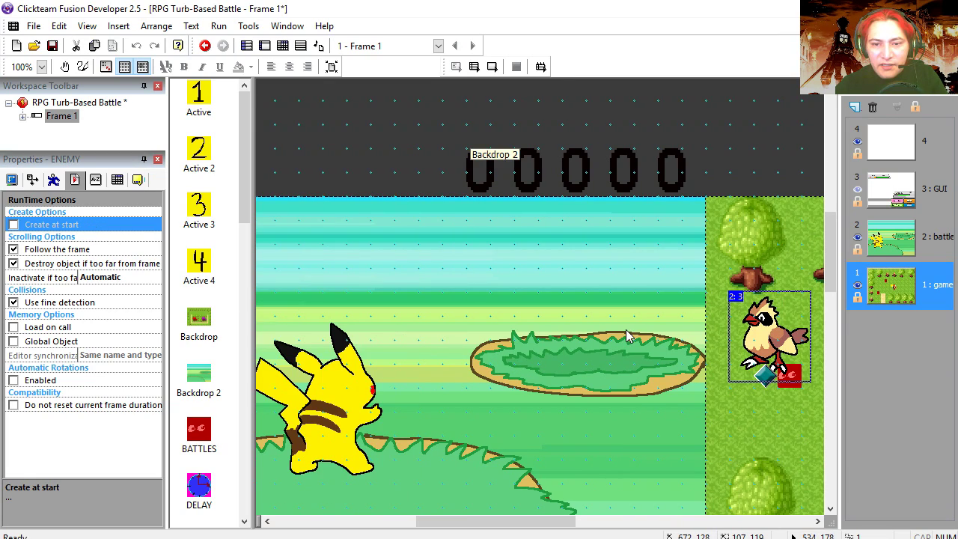
click(858, 191)
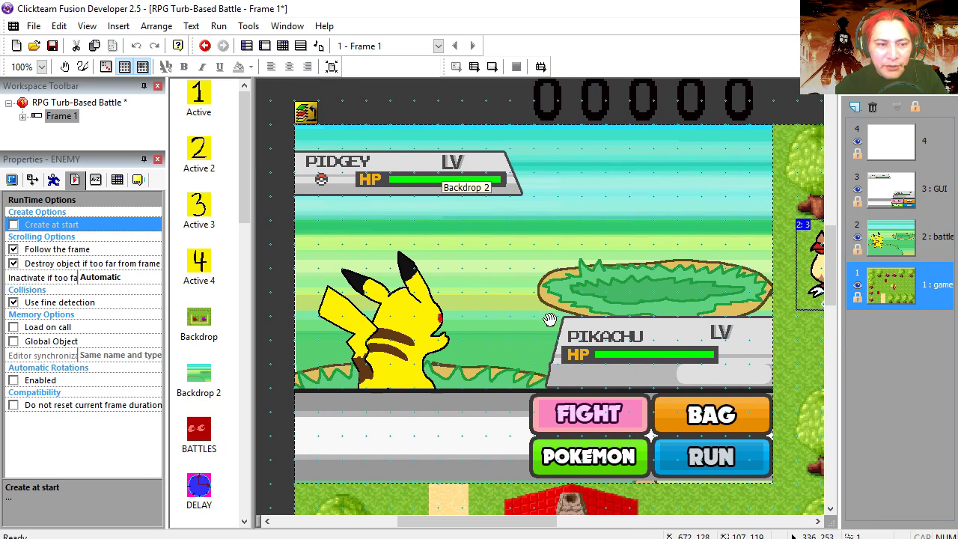
middle_drag(619, 274, 609, 276)
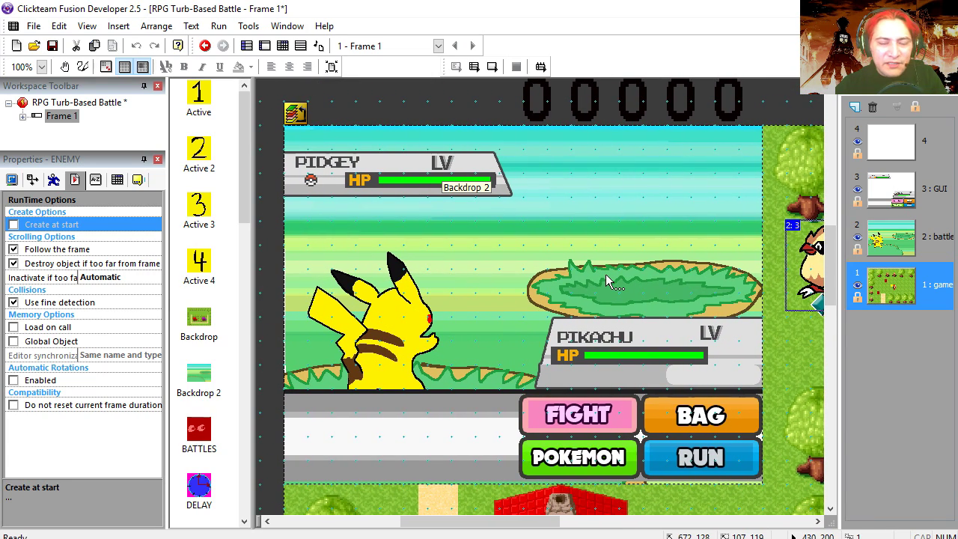
- Examine the PIKACHU_HEALTH counter's settings and the enemy's health bar, undoing a trial move of Pikachu's bar
click(626, 348)
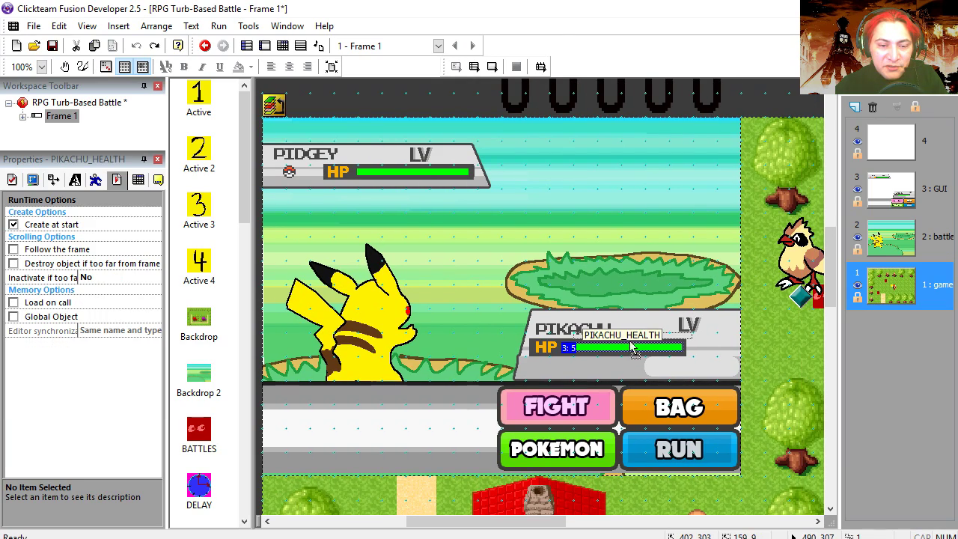
drag(629, 345, 627, 229)
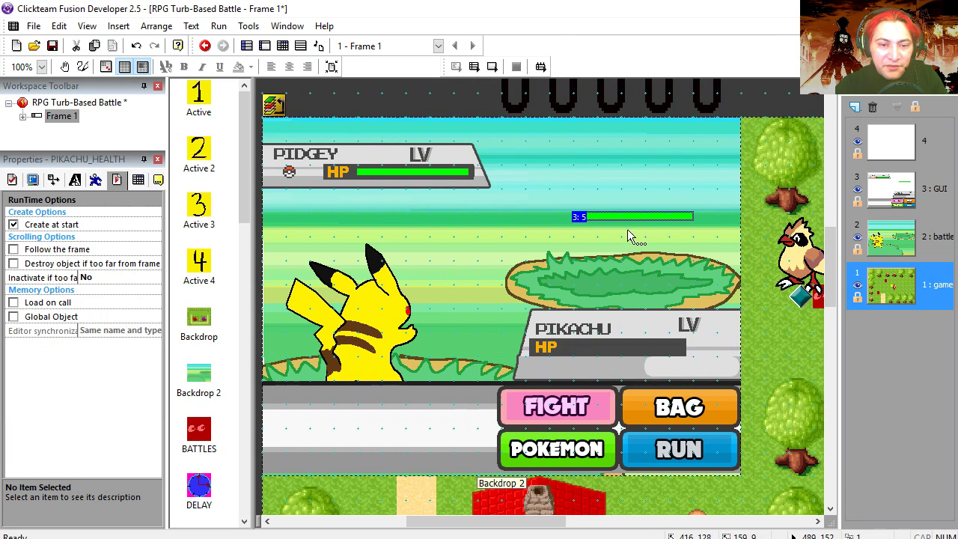
key(ctrl+z)
click(12, 180)
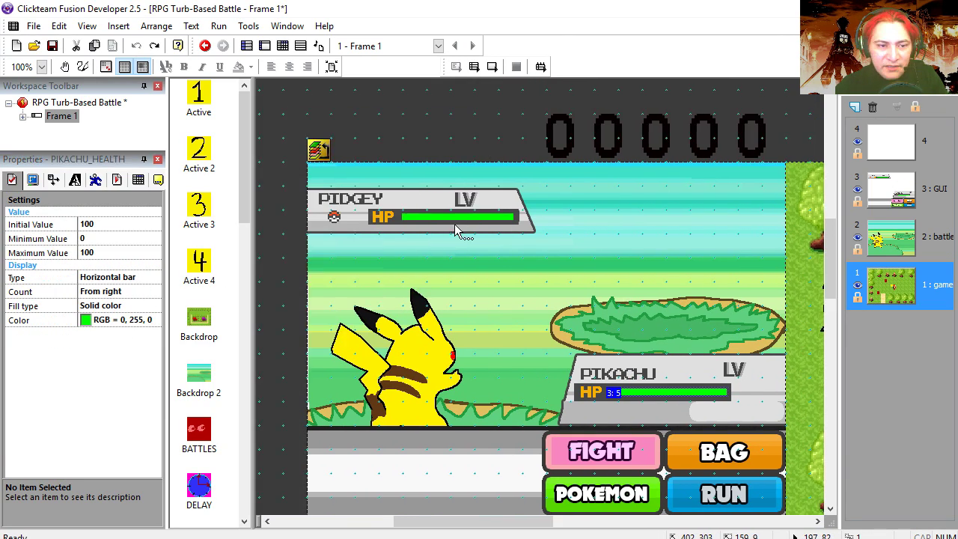
click(457, 215)
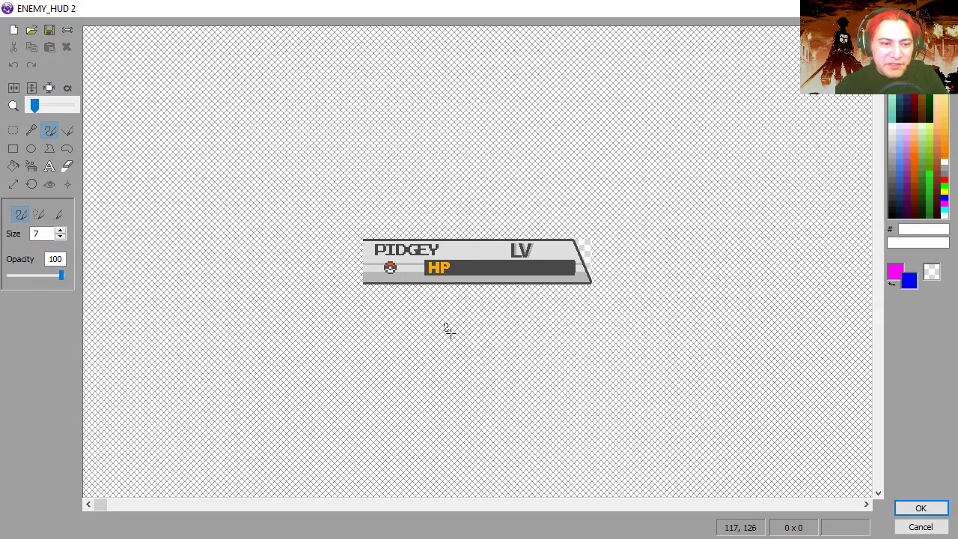
- View the images of the enemy HUD, Pikachu HUD and MENUBAR objects without editing them
click(920, 508)
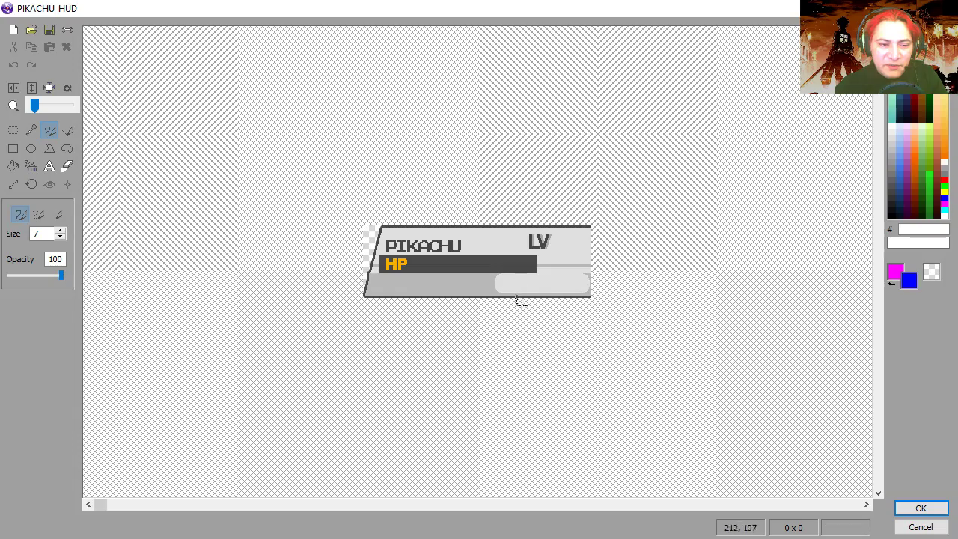
click(920, 508)
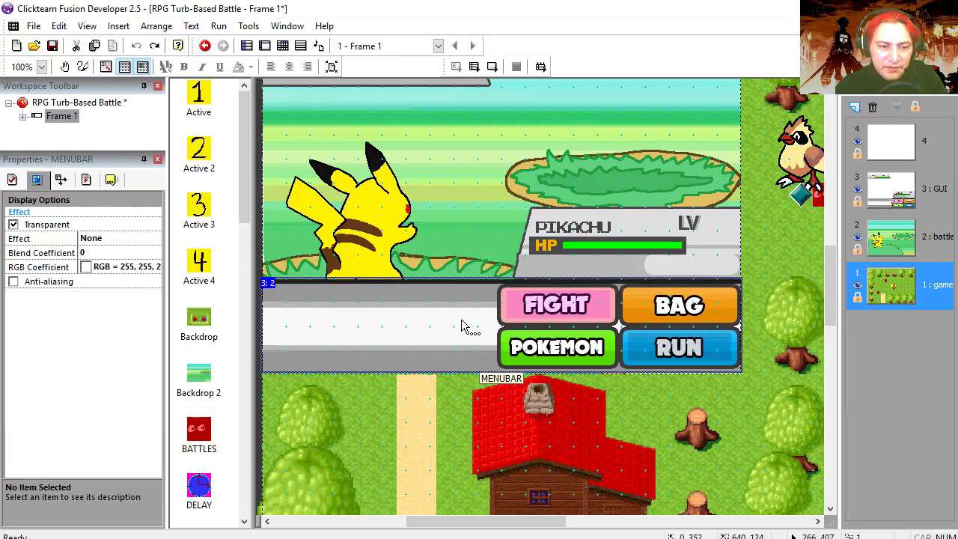
double_click(460, 314)
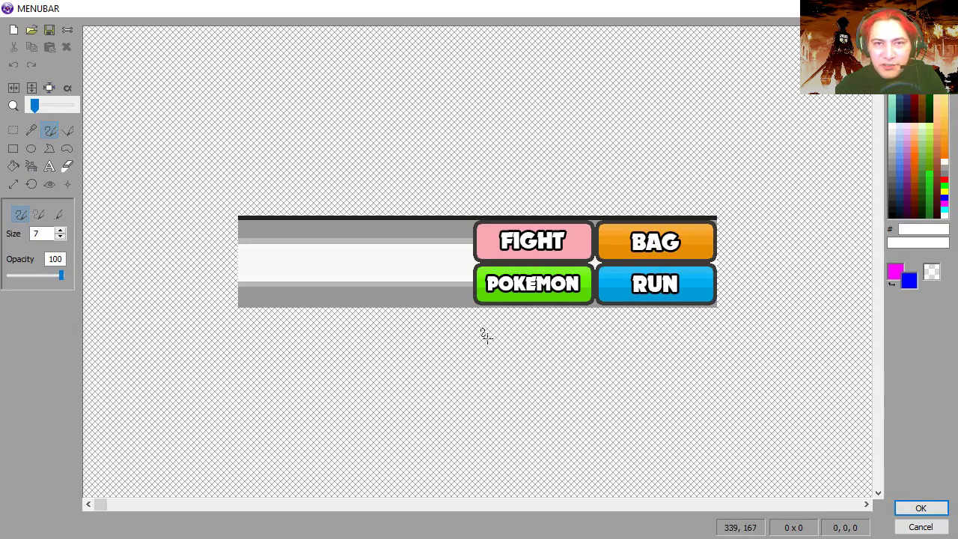
click(920, 508)
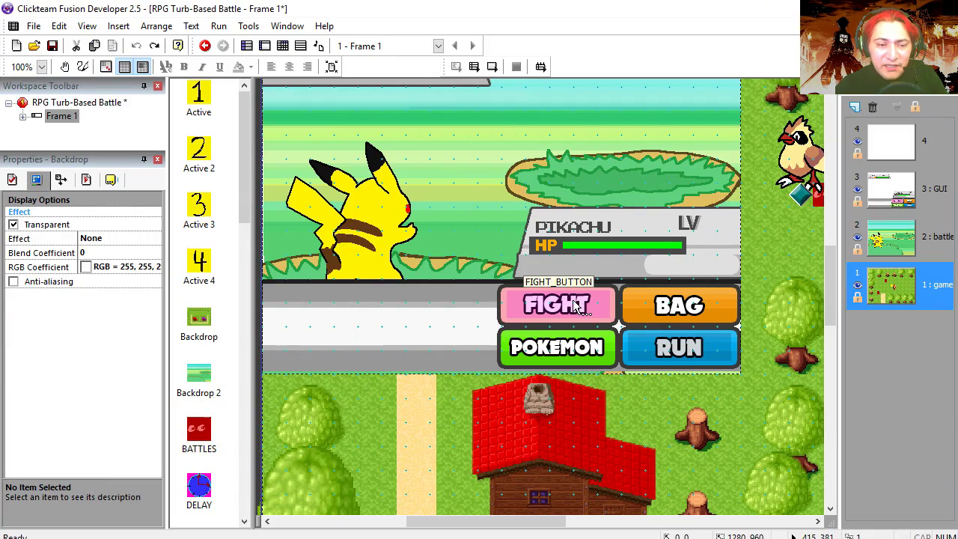
- Inspect the FIGHT_BUTTON and SPANW_POINT objects, undoing a trial move of the FIGHT button
drag(571, 297, 470, 164)
key(ctrl+z)
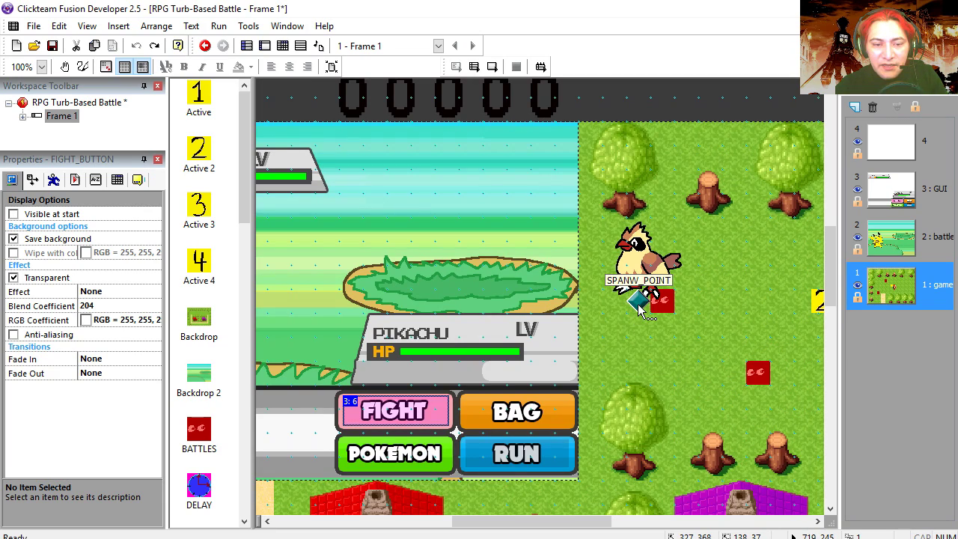
click(637, 303)
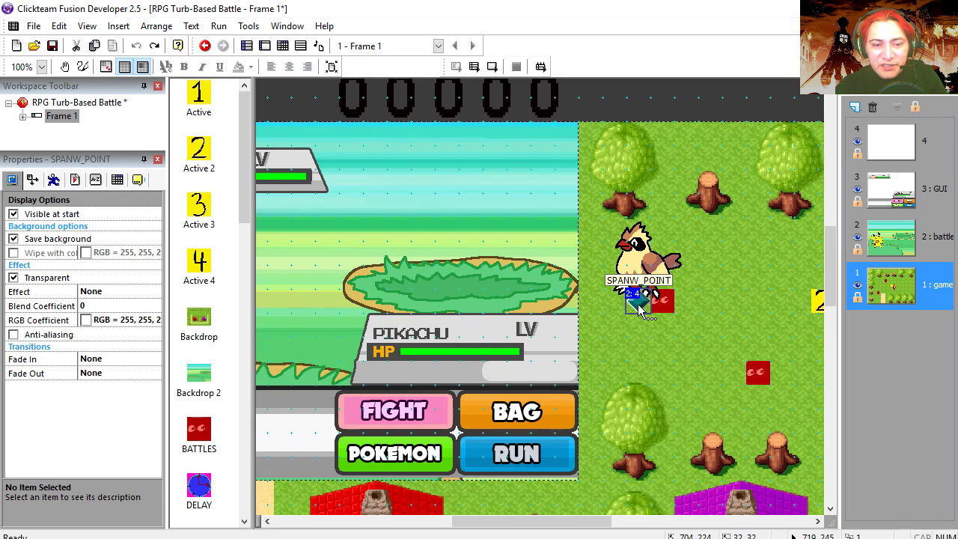
click(655, 277)
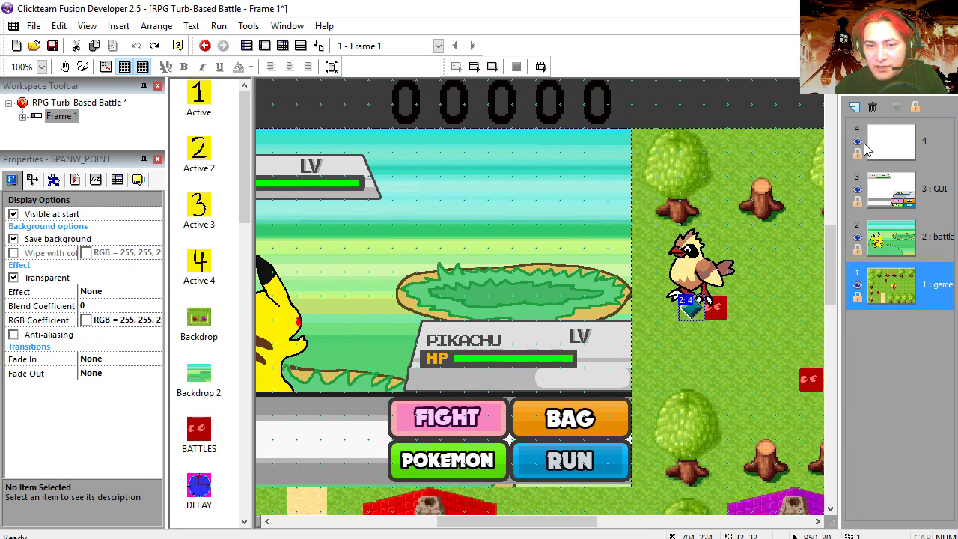
- Move LAYER_COUNTER from above the frame straight down beside the enemy HUD and view its icon
scroll(556, 158, up, 5)
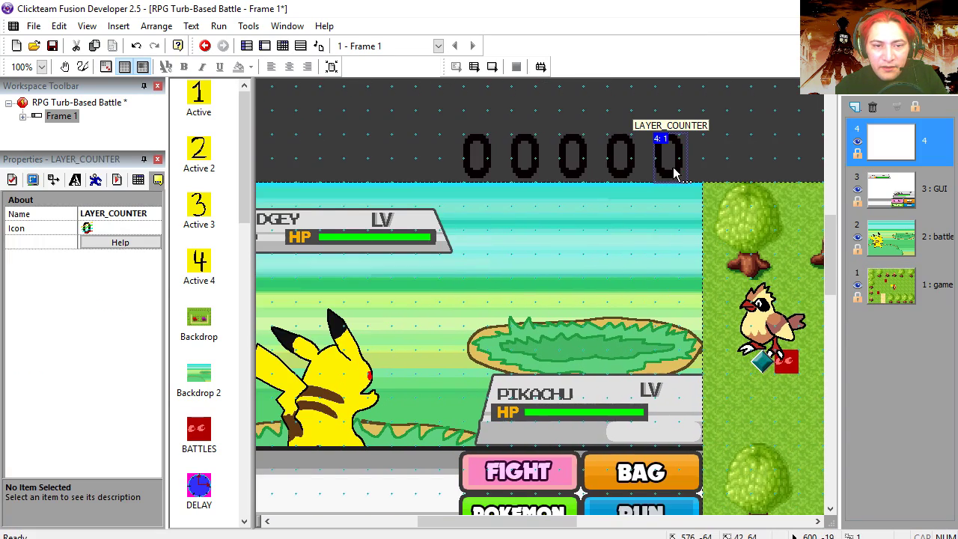
drag(674, 168, 677, 247)
drag(677, 247, 677, 248)
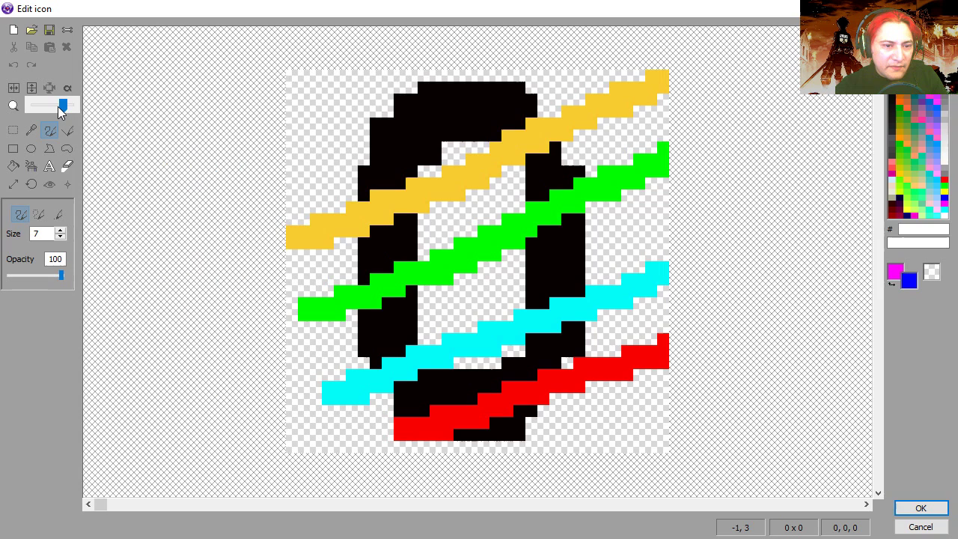
click(920, 527)
- Move the next three counters down in line with LAYER_COUNTER and view their icons
drag(631, 248, 631, 249)
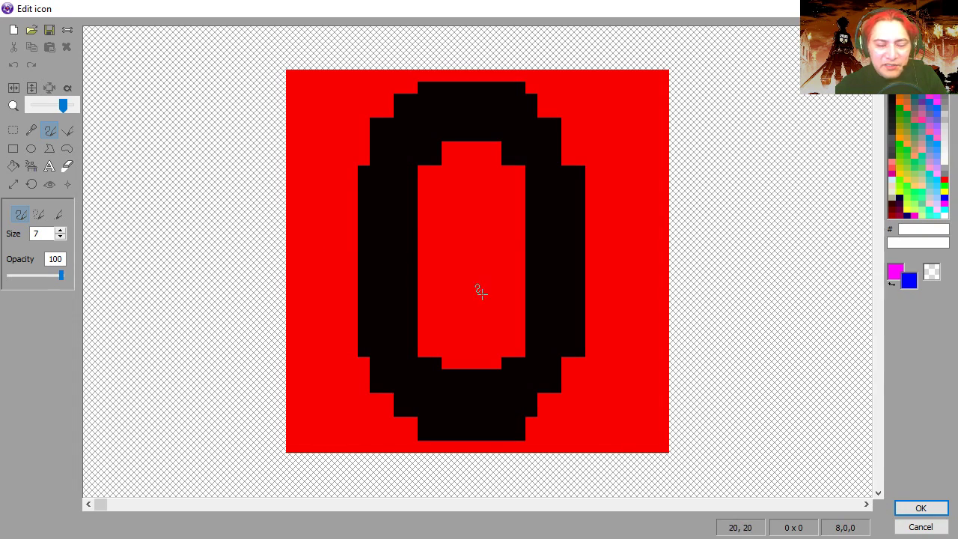
drag(581, 175, 586, 251)
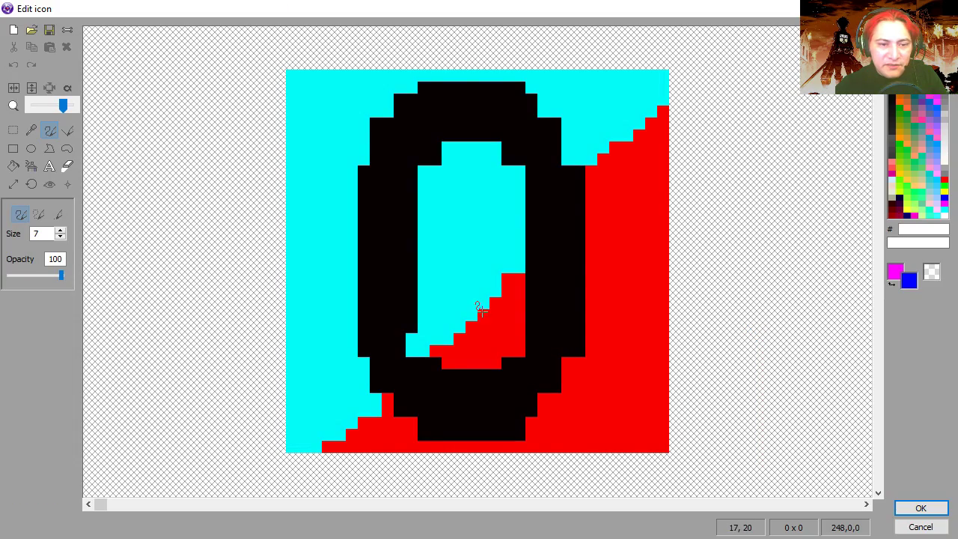
click(933, 532)
drag(526, 176, 531, 238)
click(134, 229)
click(142, 229)
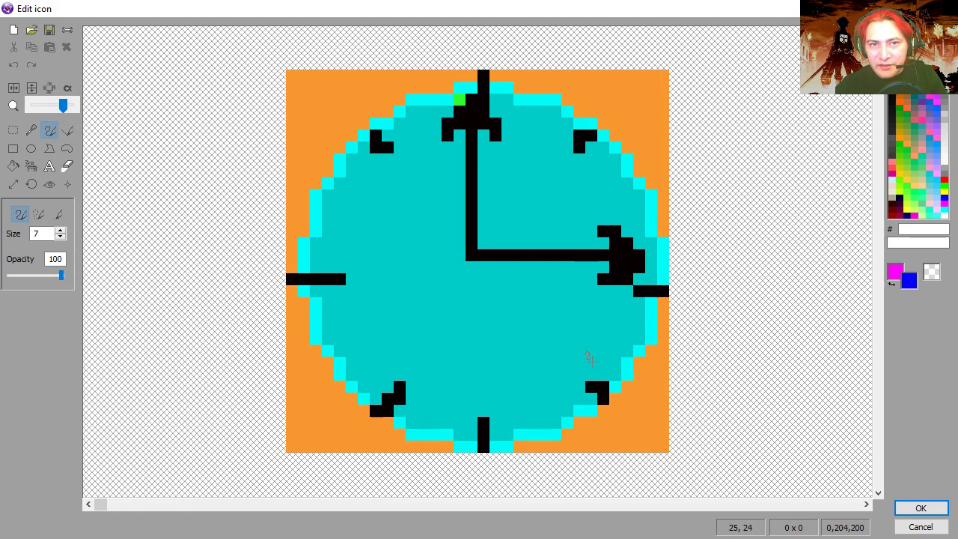
click(920, 508)
- Move the last counter, nearest the enemy HUD, down into the same row, check its icon setting and deselect the counters
click(479, 173)
drag(479, 178, 479, 252)
click(131, 227)
click(133, 228)
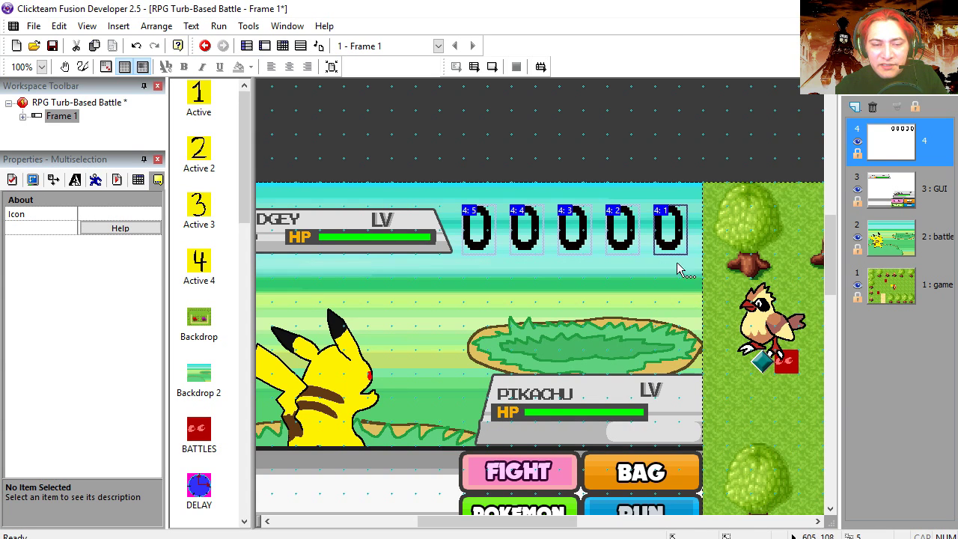
middle_drag(672, 293, 671, 278)
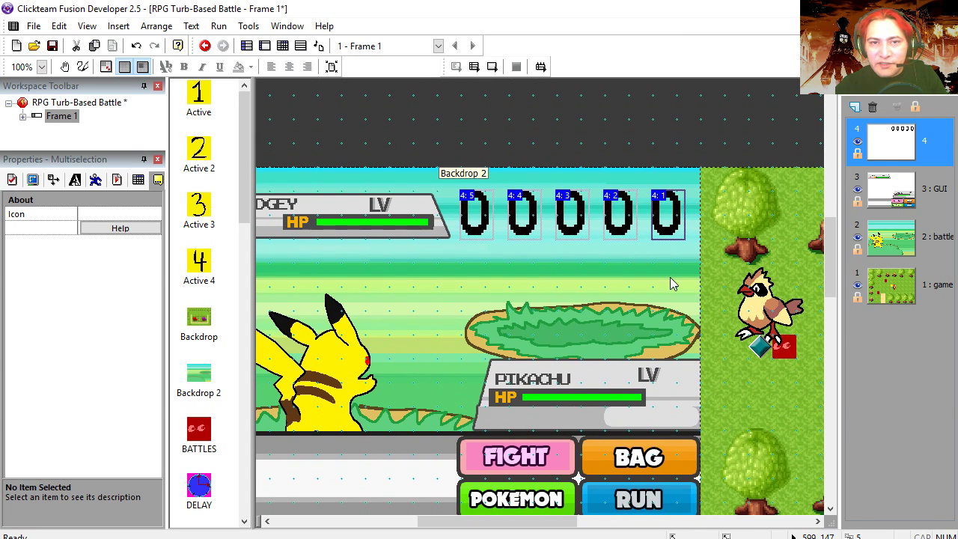
click(671, 278)
- Hide the battle and GUI layers, and test-run the frame to check the row of counters over the game map
click(858, 238)
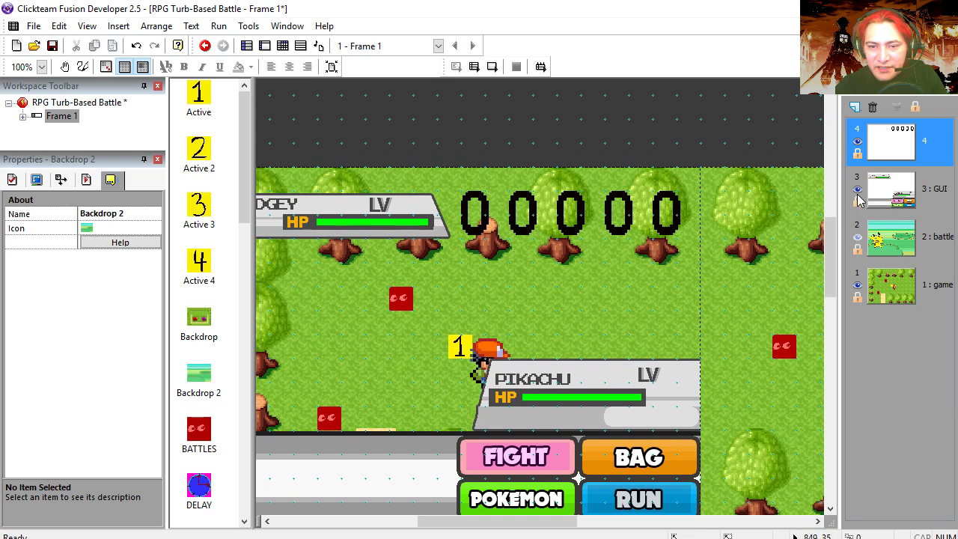
click(857, 191)
middle_drag(613, 382, 635, 343)
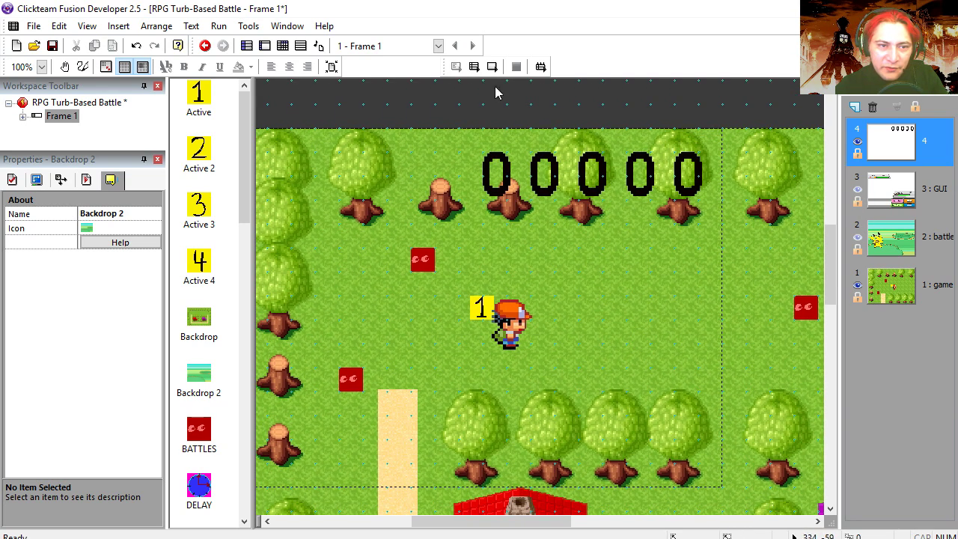
click(493, 69)
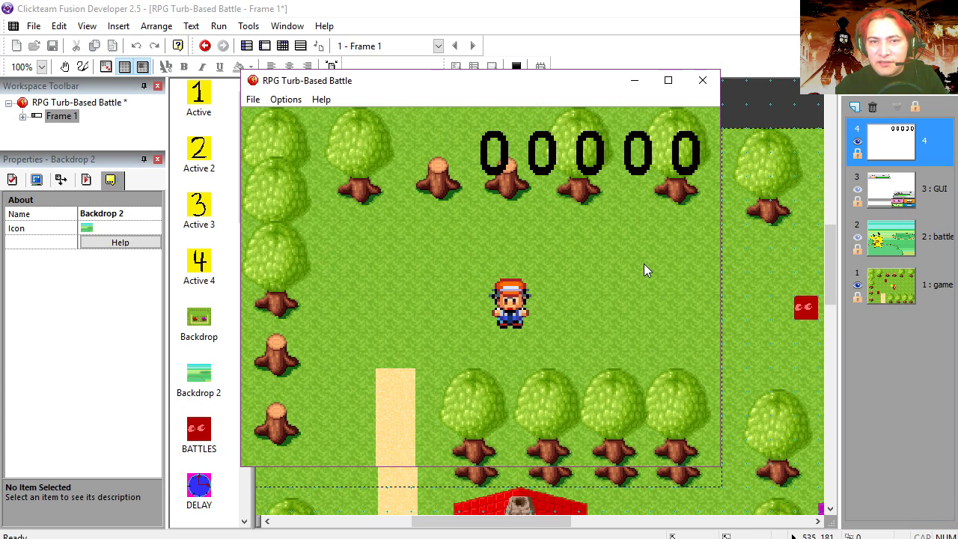
click(703, 80)
middle_drag(620, 331, 641, 289)
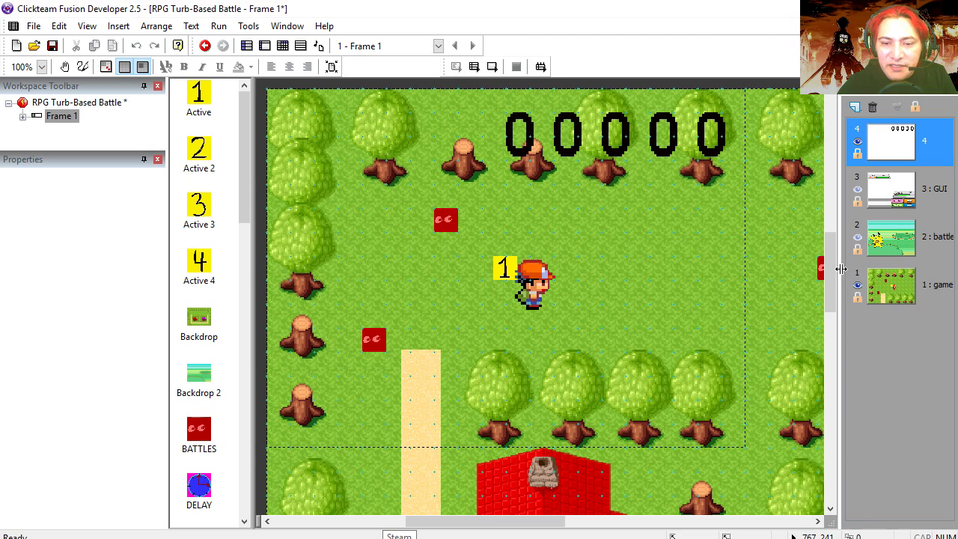
- Widen the layers list, show the battle and GUI layers, and inspect the Name property of each
drag(841, 269, 795, 272)
click(856, 245)
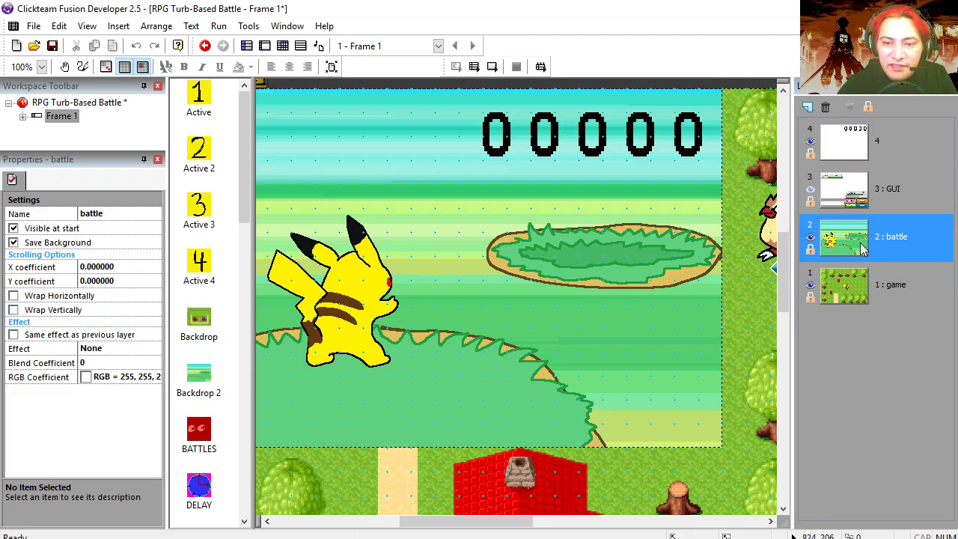
click(127, 212)
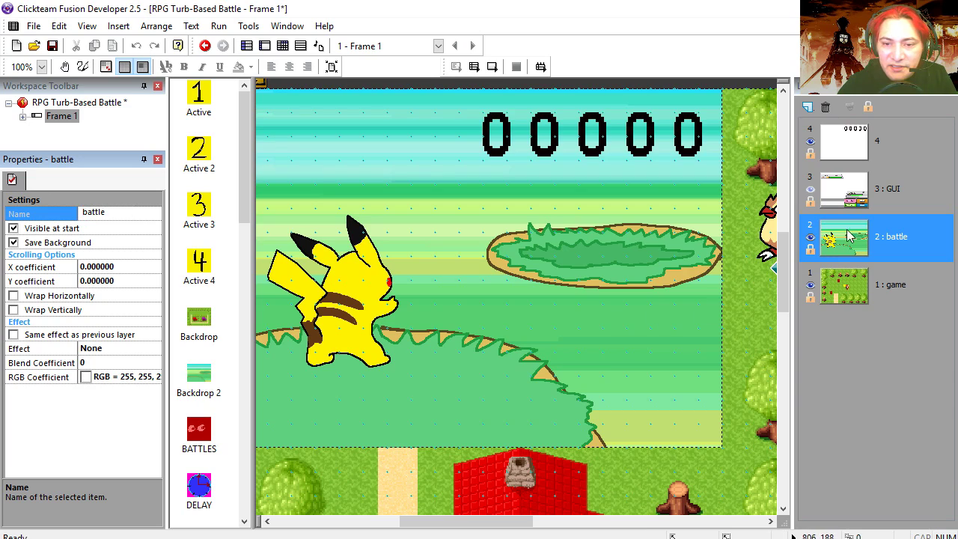
click(900, 188)
click(117, 213)
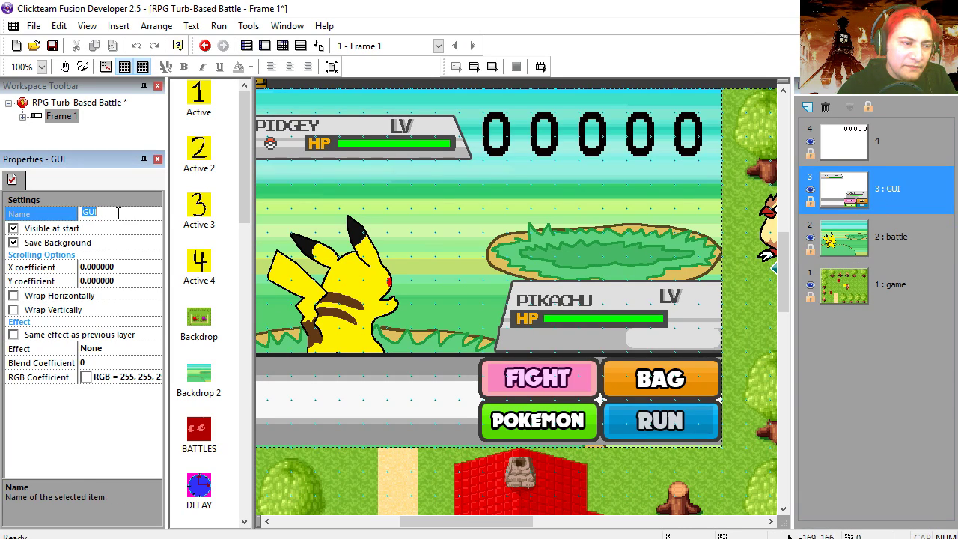
click(865, 153)
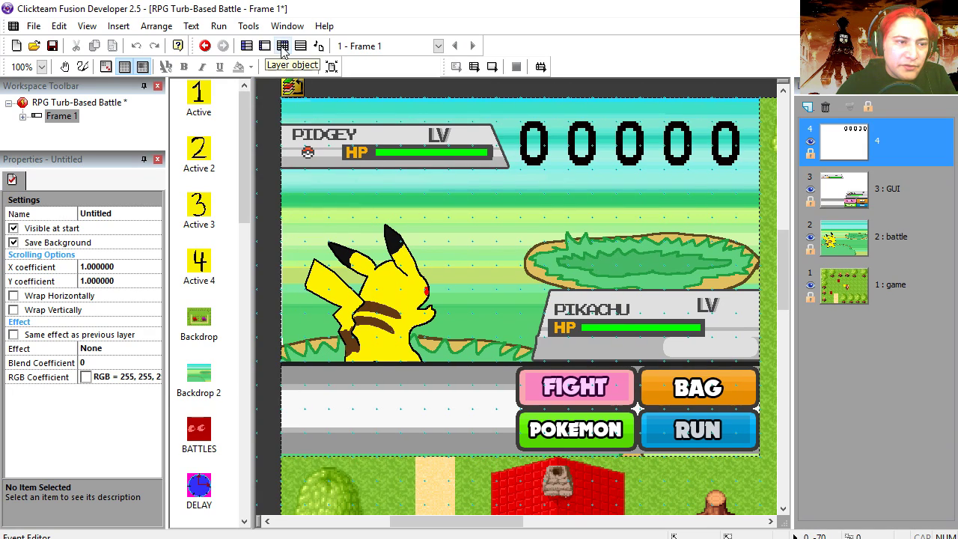
- Remove the Layer object's action from the Start of Frame event, and test-run the frame without it
click(282, 45)
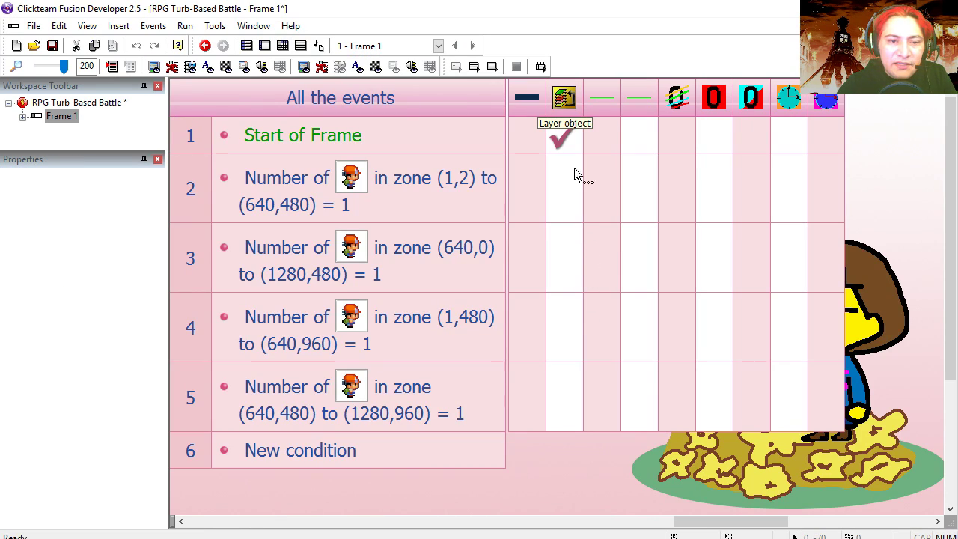
mouse_move(573, 151)
drag(601, 134, 567, 139)
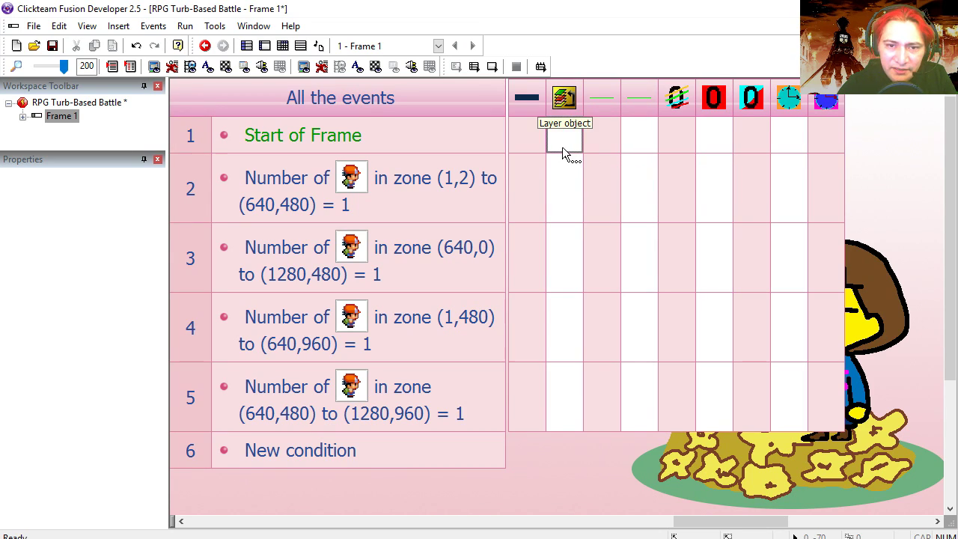
click(491, 67)
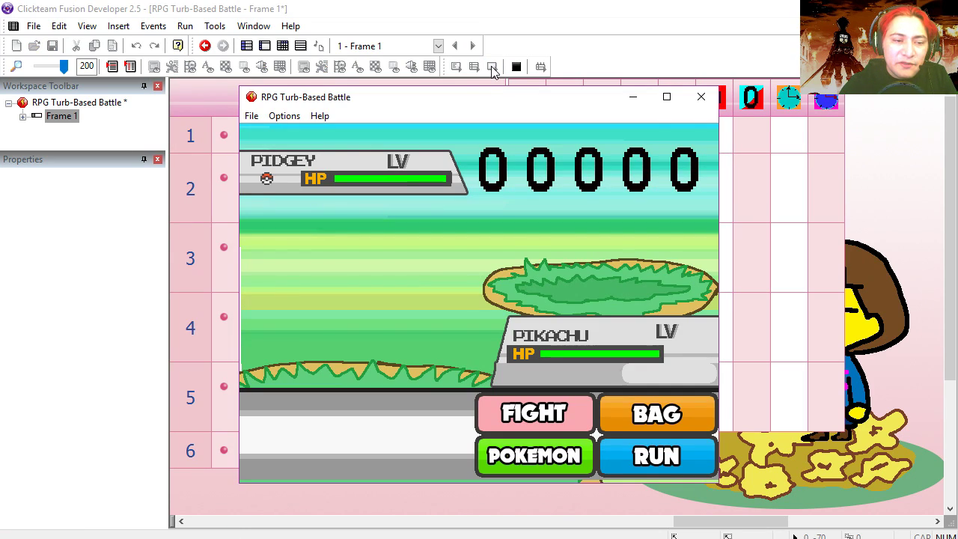
drag(491, 98, 483, 42)
click(692, 39)
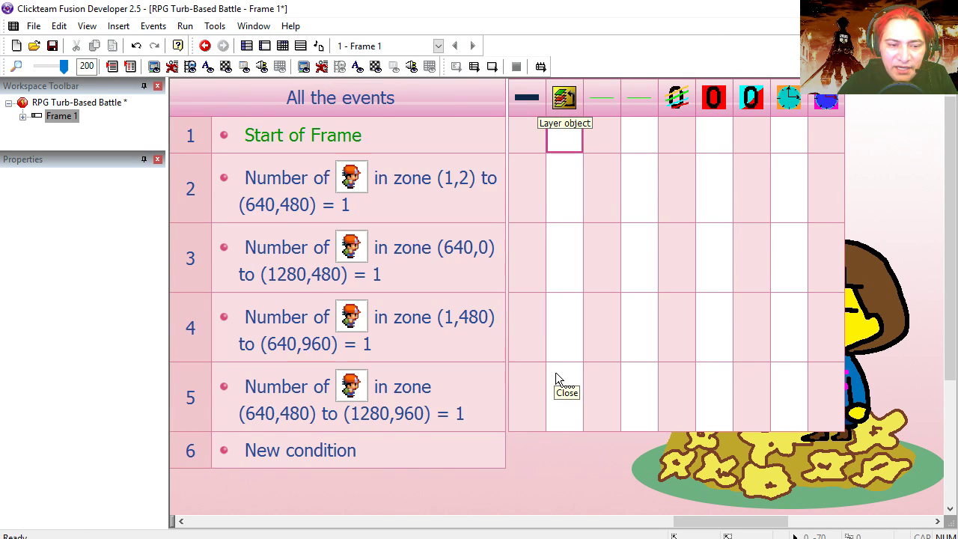
- Add a new event condition comparing LAYER_COUNTER to the value 0
scroll(555, 374, down, 2)
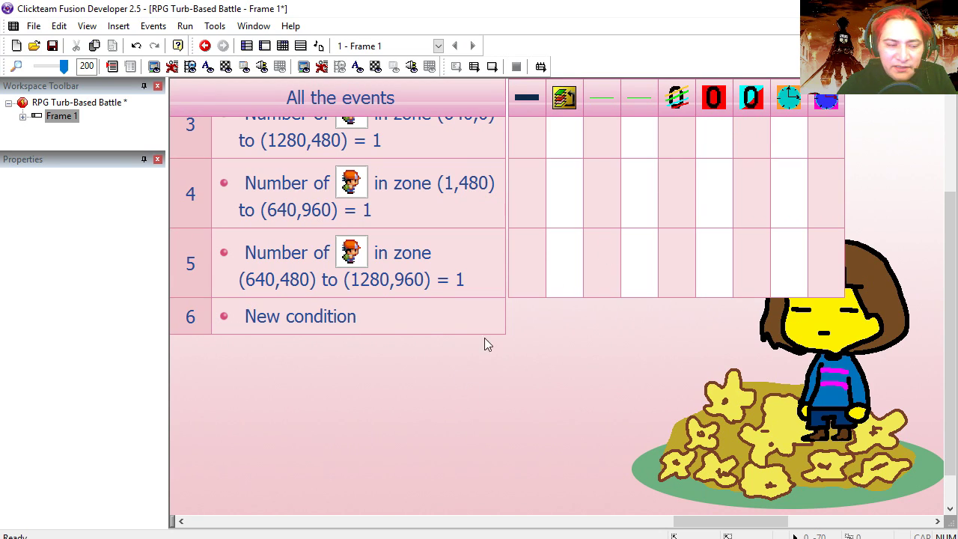
double_click(290, 318)
click(326, 310)
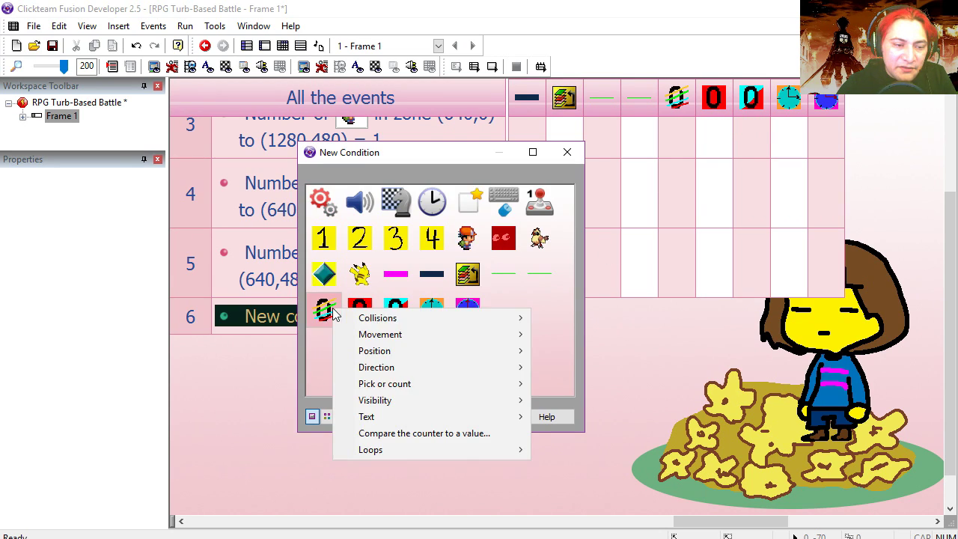
click(423, 433)
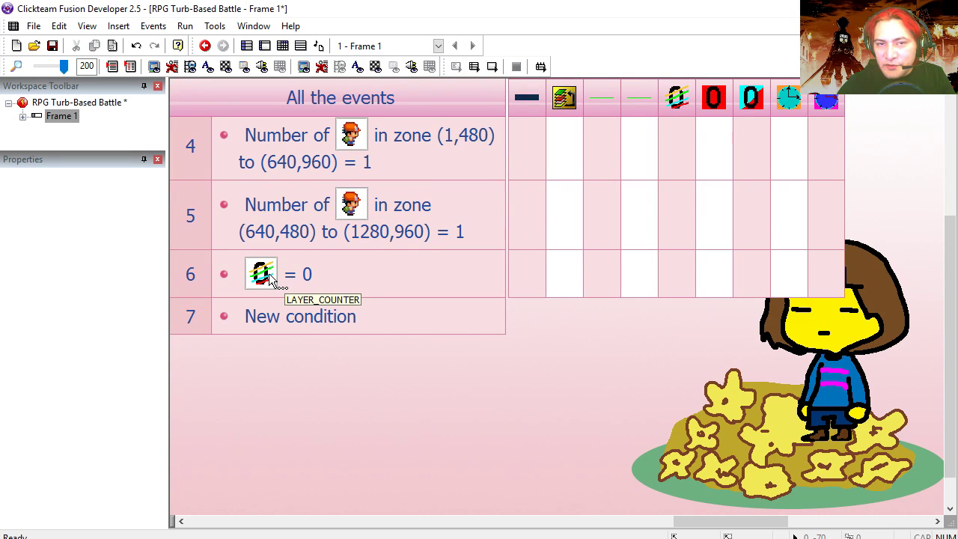
- Add a Layer object action to the LAYER_COUNTER = 0 event that hides the layer named "battle", and select that action for review
right_click(561, 274)
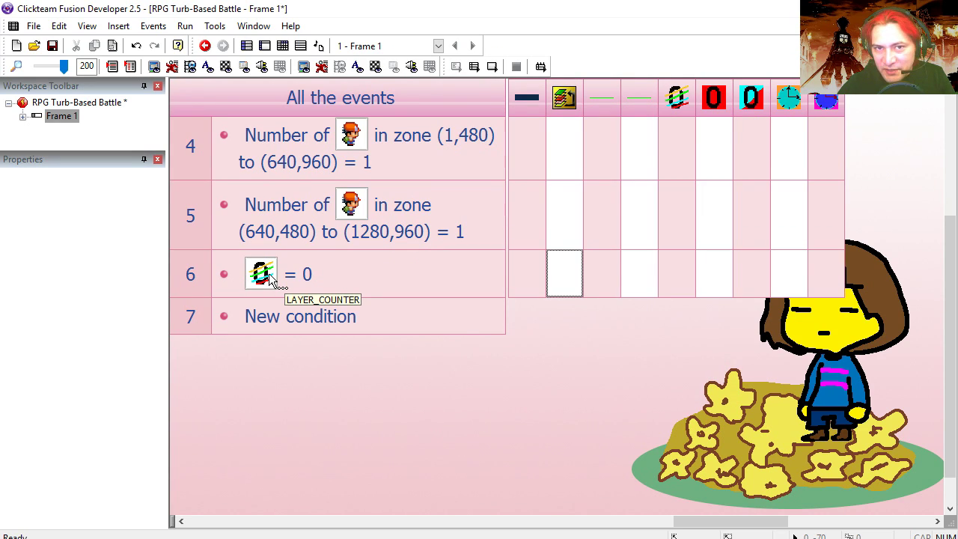
click(445, 367)
right_click(558, 279)
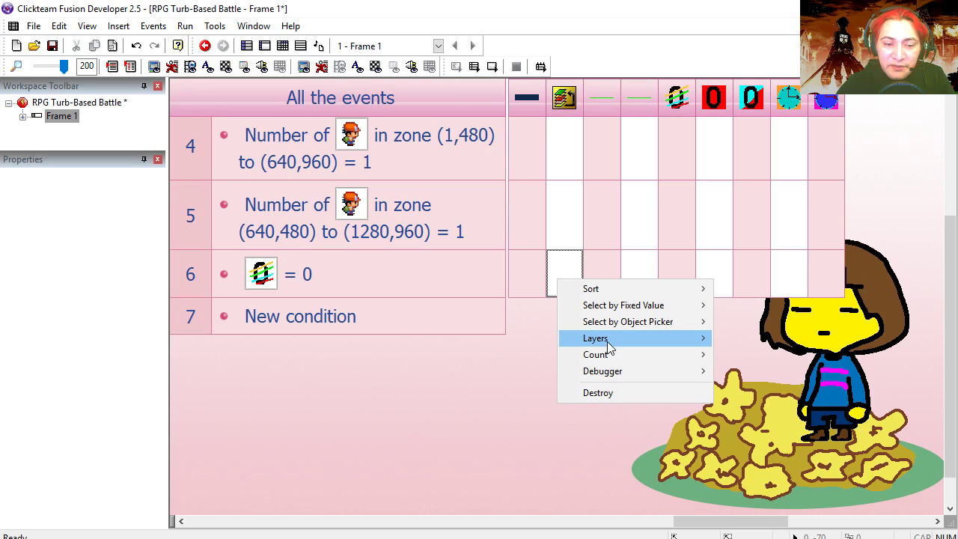
mouse_move(607, 341)
mouse_move(759, 345)
mouse_move(860, 371)
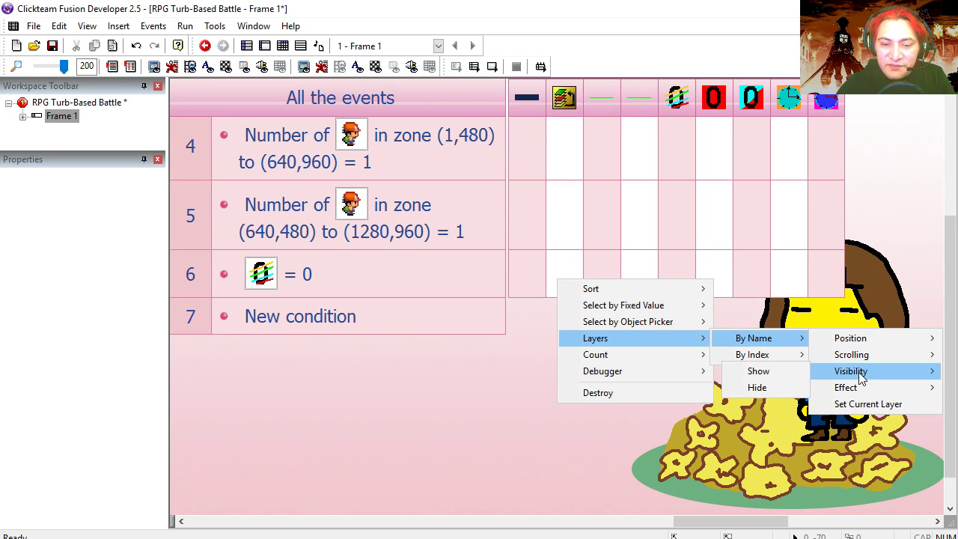
click(787, 378)
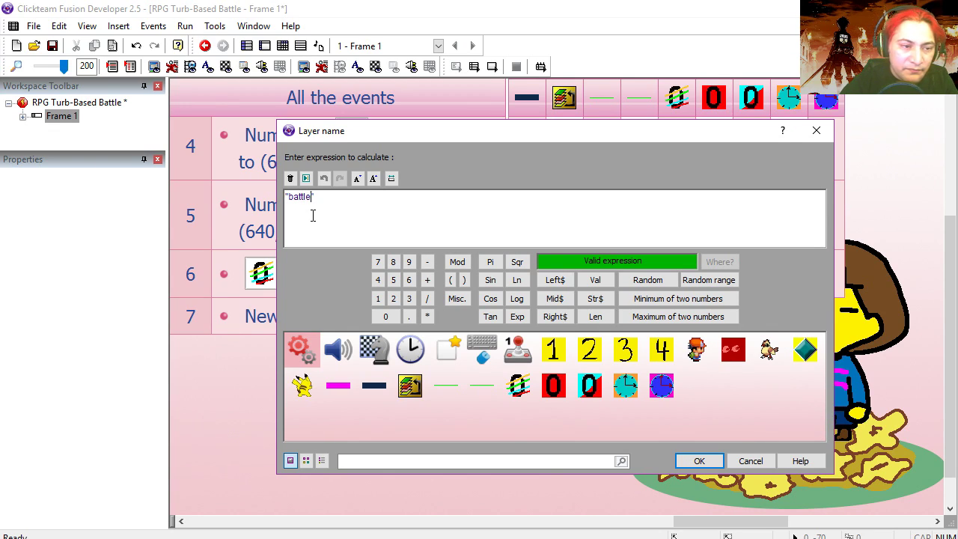
text(battle)
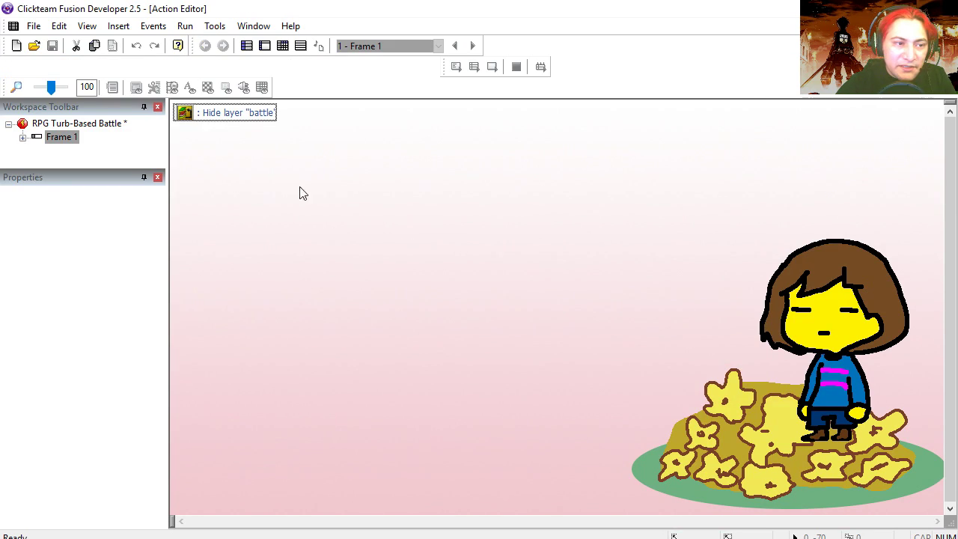
click(257, 122)
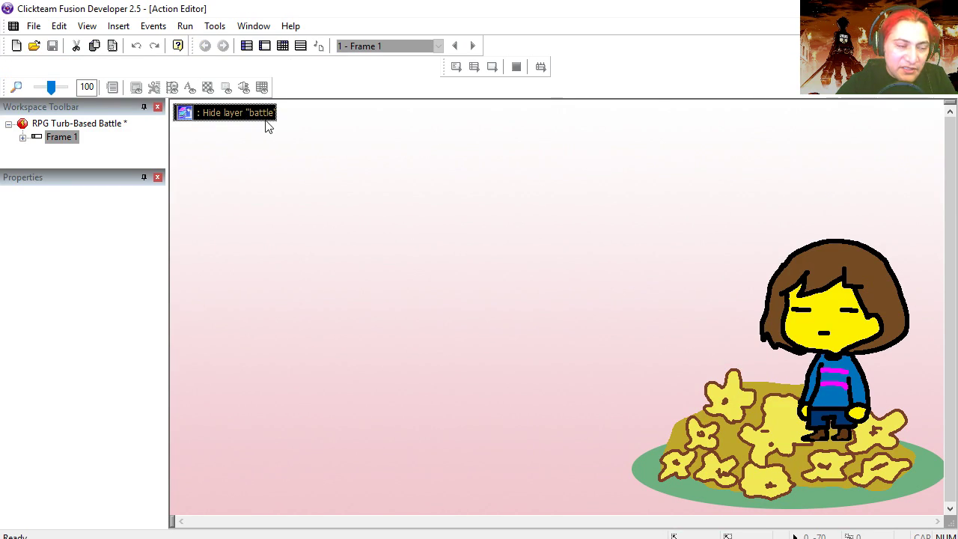
- Duplicate the hide-layer action of the LAYER_COUNTER = 0 event and set the copy's layer name to "GUI"
key(ctrl+v)
click(257, 133)
right_click(256, 132)
click(283, 142)
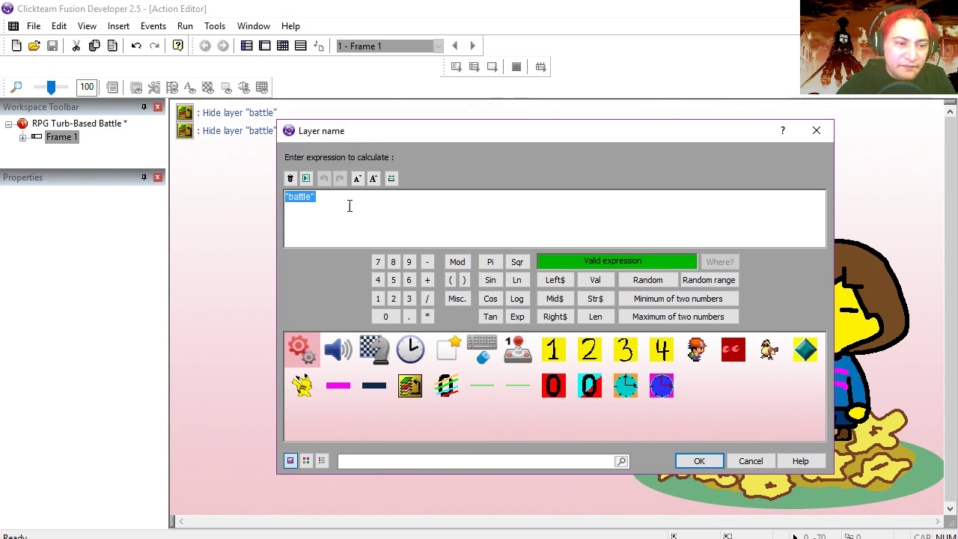
key(BackSpace)
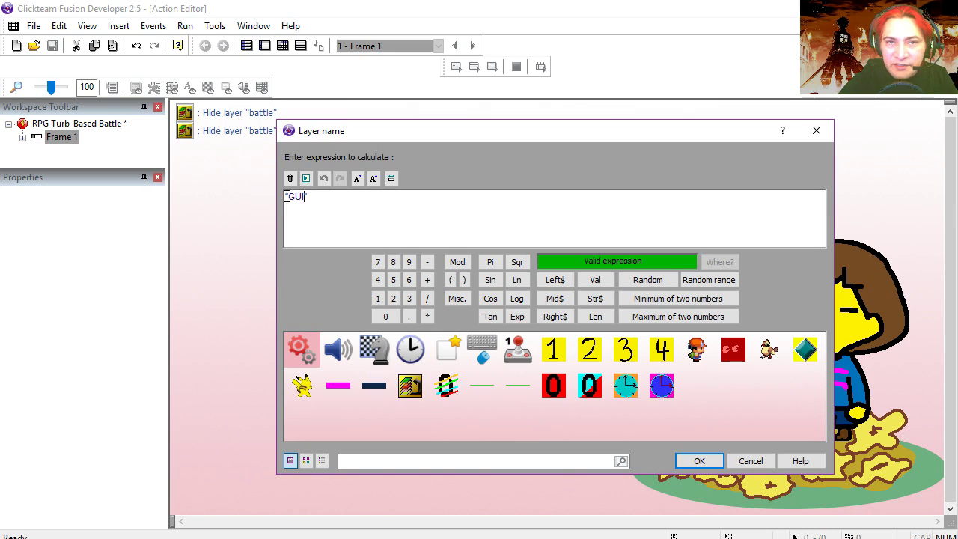
click(699, 461)
click(529, 347)
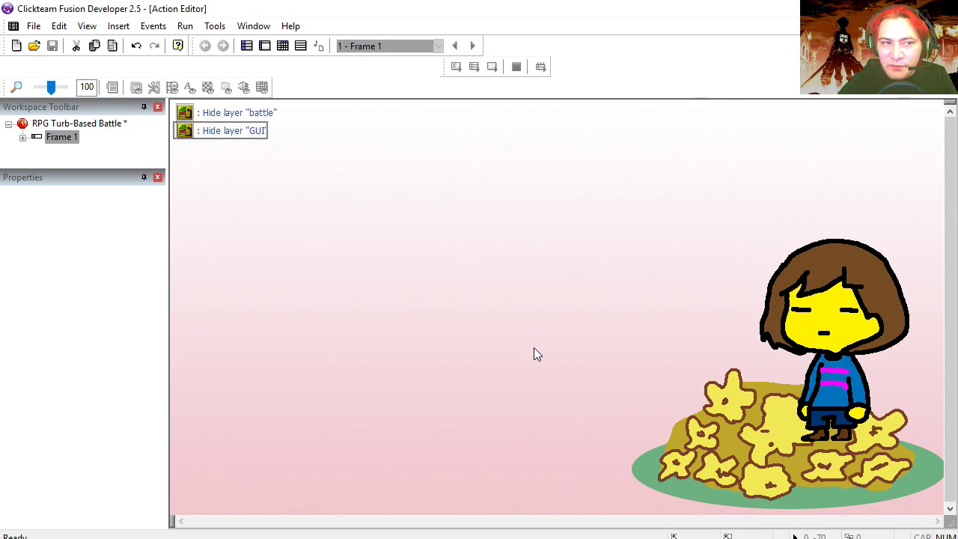
key(Escape)
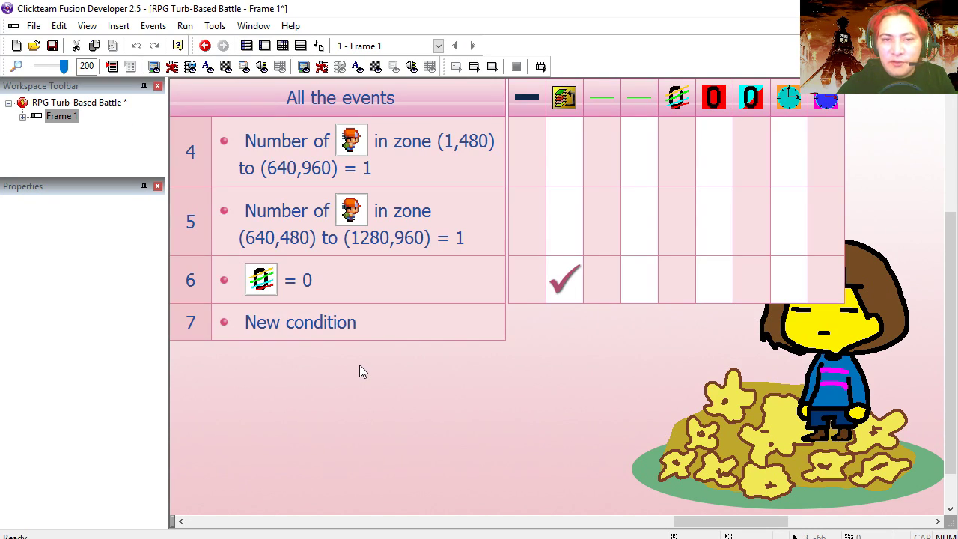
- Add an event for a collision between the mage and BATTLES objects that sets LAYER_COUNTER to 1
click(353, 325)
right_click(469, 241)
mouse_move(505, 253)
click(655, 253)
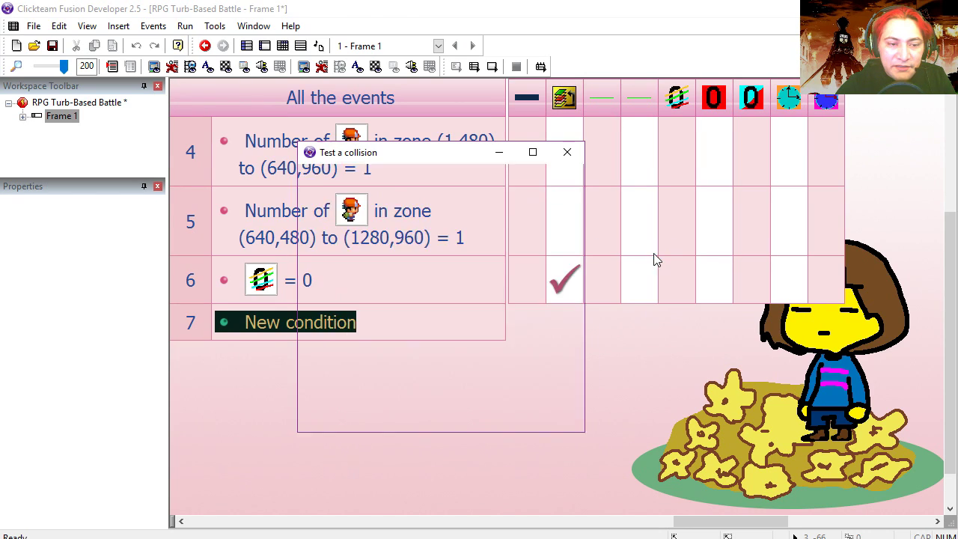
double_click(503, 199)
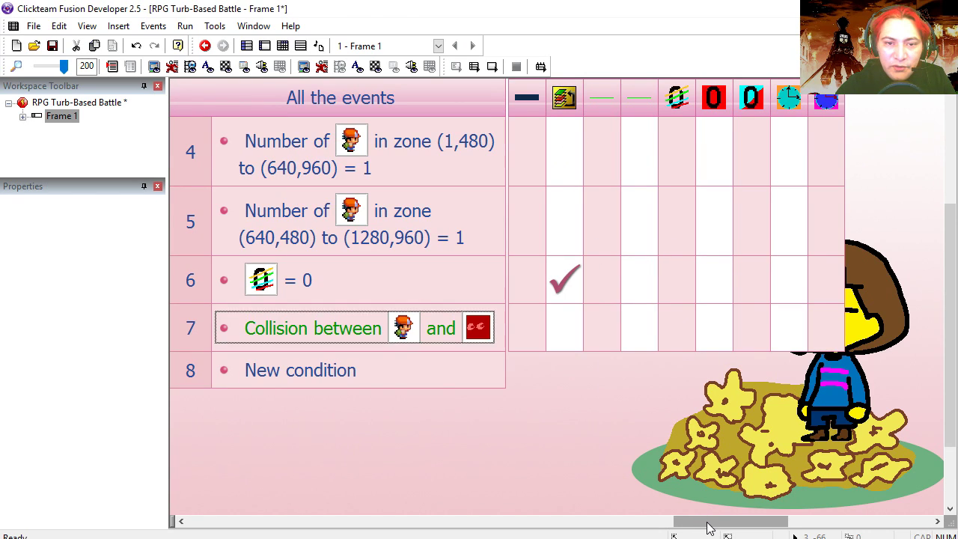
right_click(682, 341)
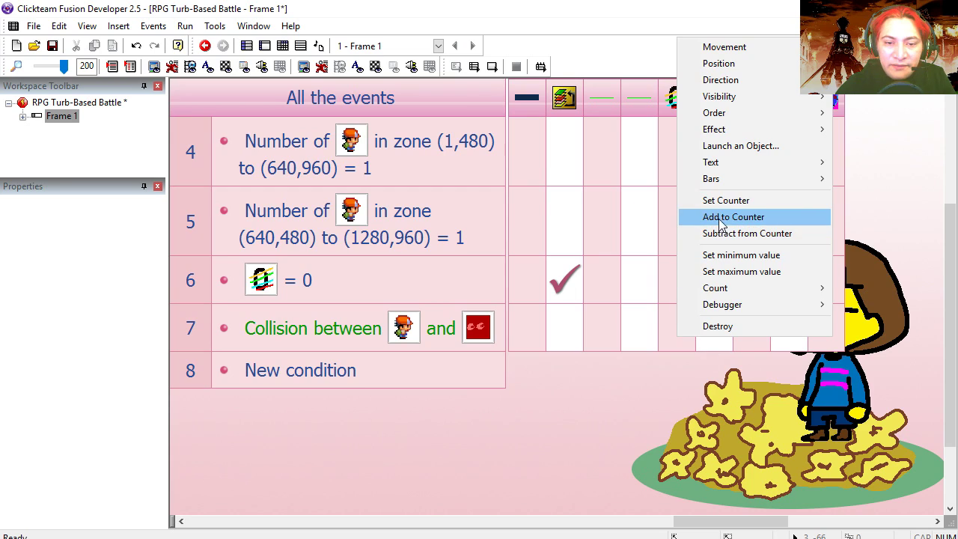
click(725, 200)
click(379, 298)
click(703, 461)
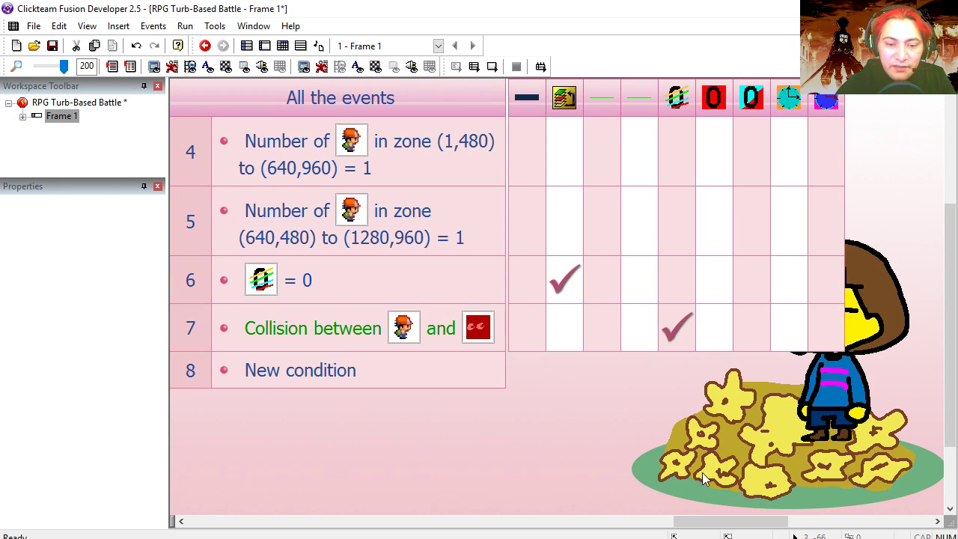
- Try to add a BATTLES object action to the collision event, and remove that event from the list
drag(740, 521, 477, 521)
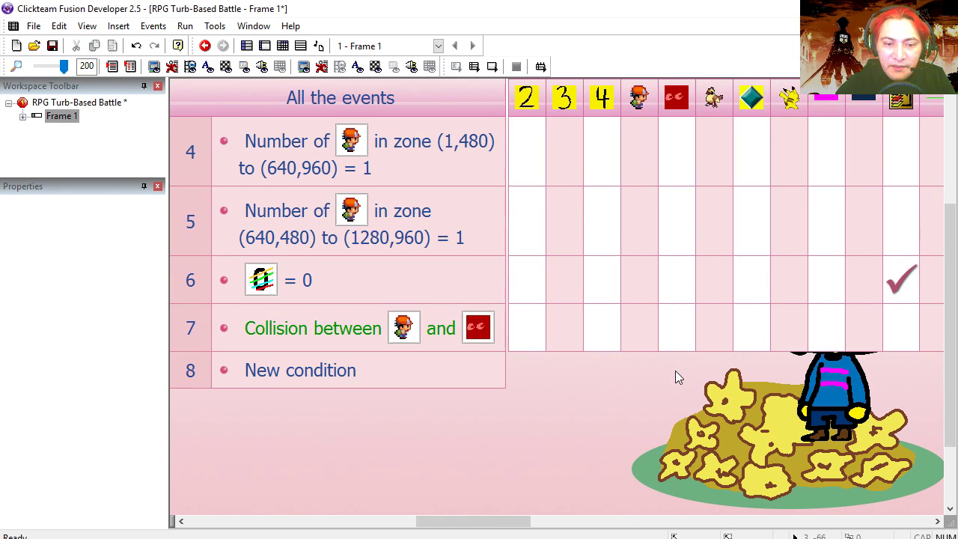
right_click(679, 335)
click(714, 325)
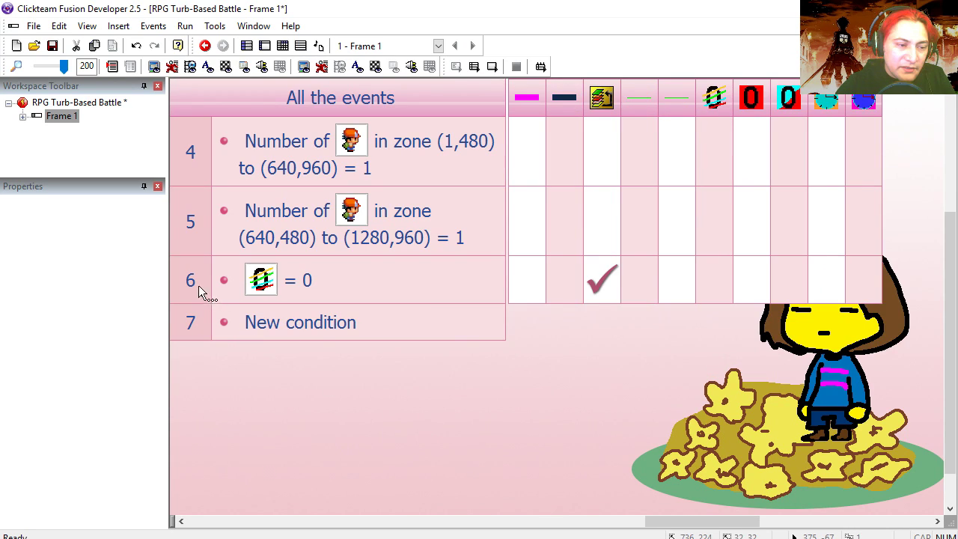
- Duplicate the LAYER_COUNTER = 0 event and set the copy's comparison value to 1
click(198, 285)
key(ctrl+c)
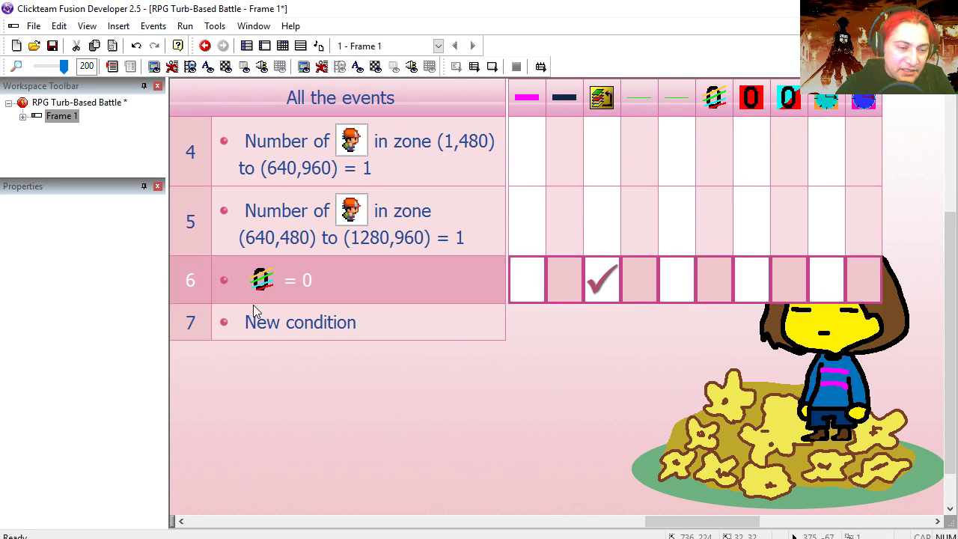
key(ctrl+v)
double_click(307, 344)
click(364, 238)
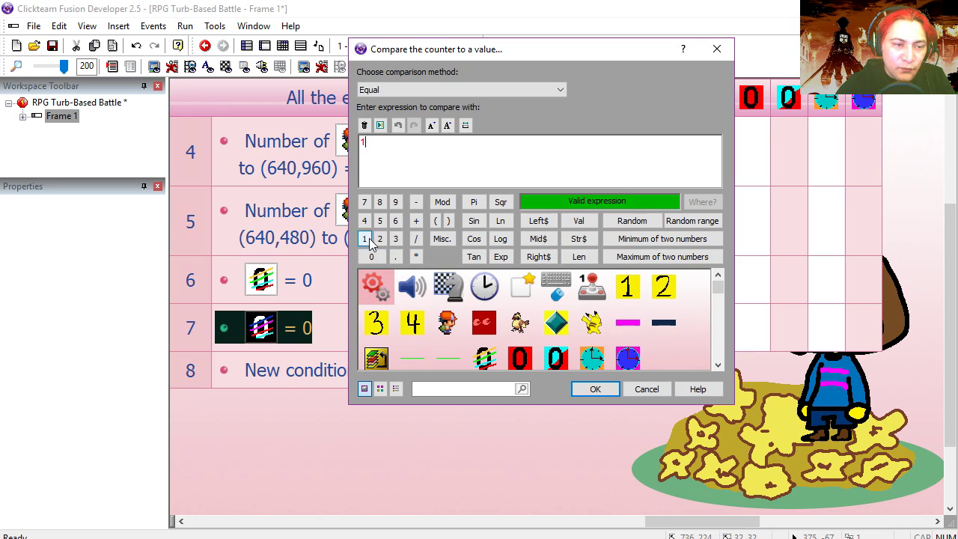
click(595, 389)
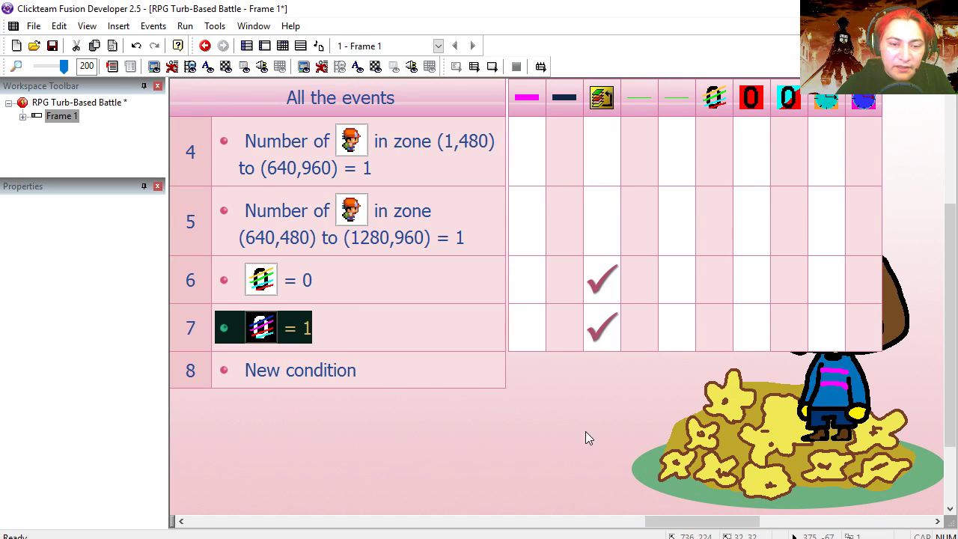
- Replace the Layer object's actions in the LAYER_COUNTER = 1 event with one that shows the layer named "battle"
click(597, 331)
key(Delete)
right_click(597, 332)
click(679, 390)
mouse_move(780, 394)
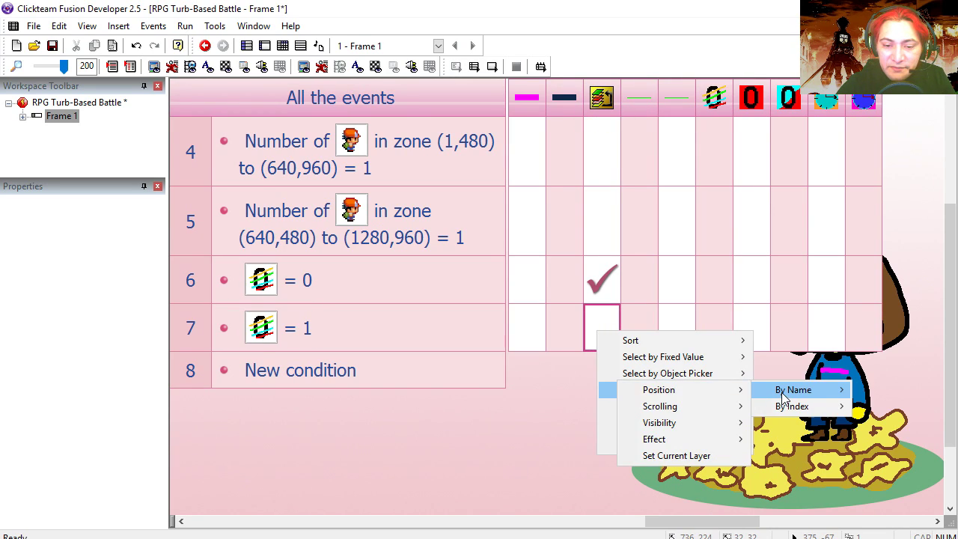
mouse_move(688, 424)
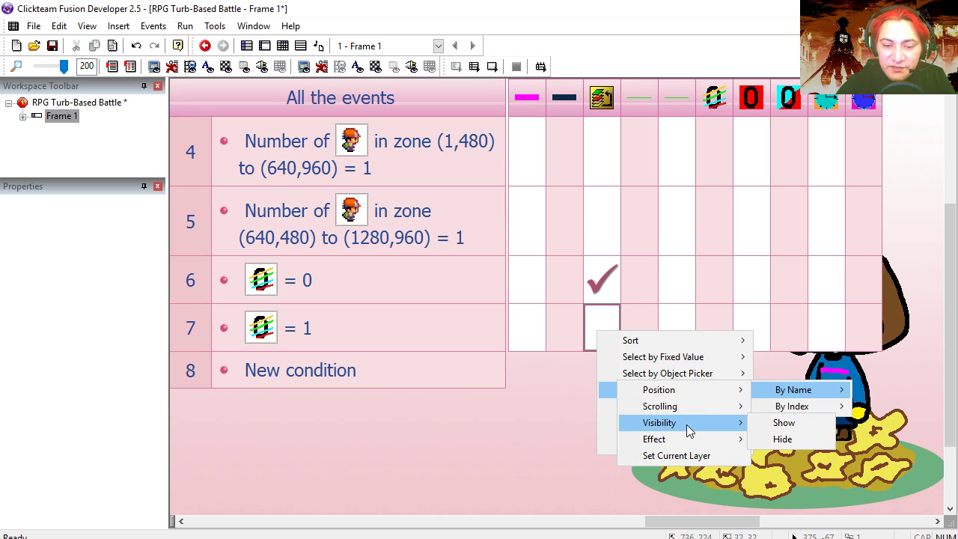
click(784, 423)
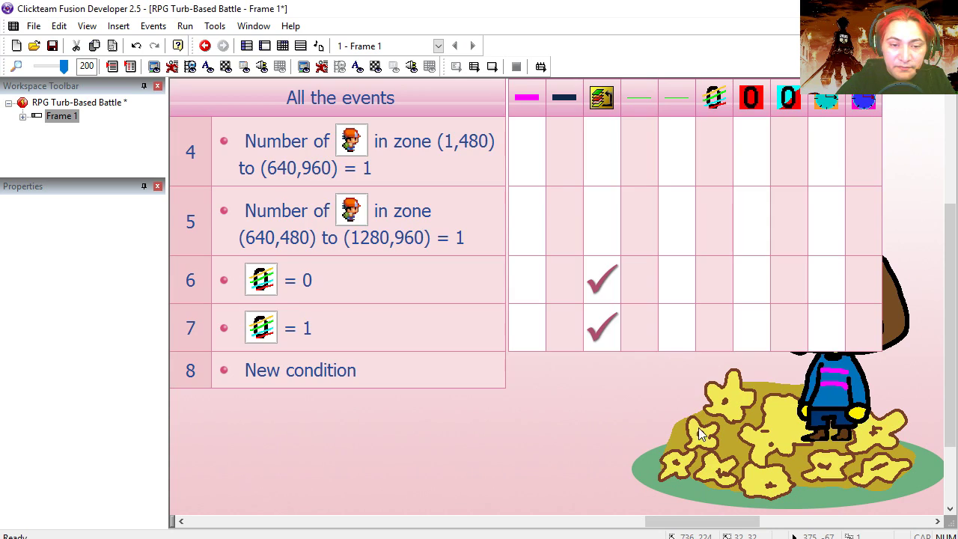
- Duplicate the show-layer action of the LAYER_COUNTER = 1 event and set the copy's layer name to "GUI"
double_click(608, 323)
click(278, 120)
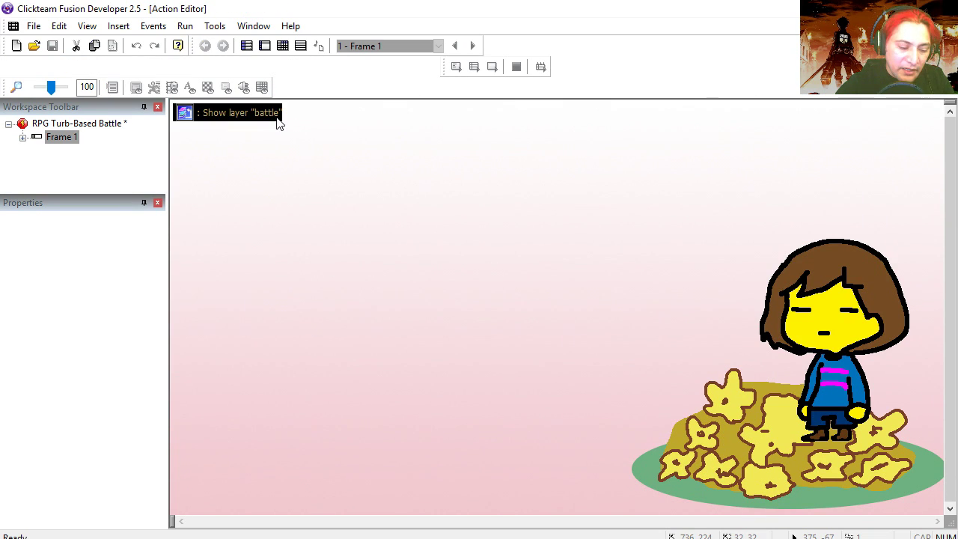
key(ctrl+c)
key(ctrl+v)
right_click(274, 133)
click(295, 145)
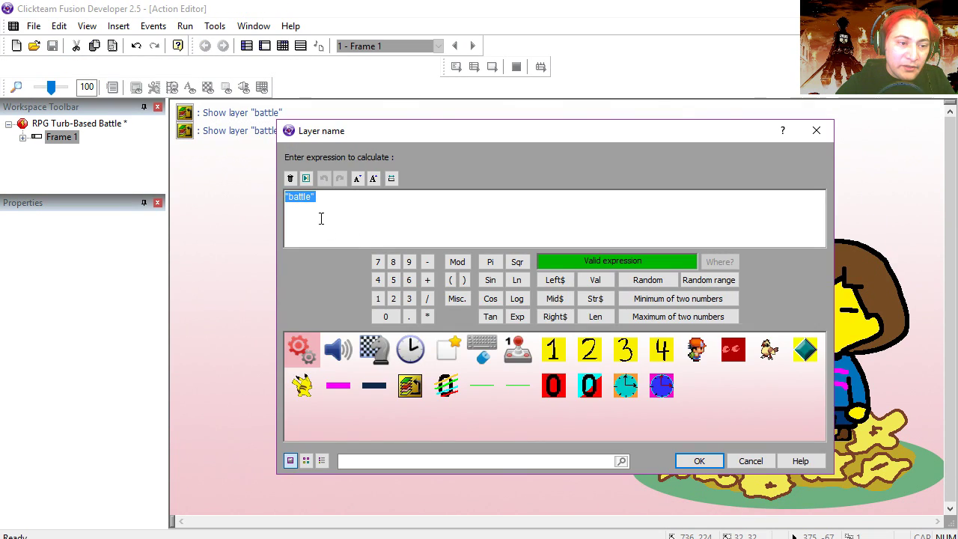
click(311, 204)
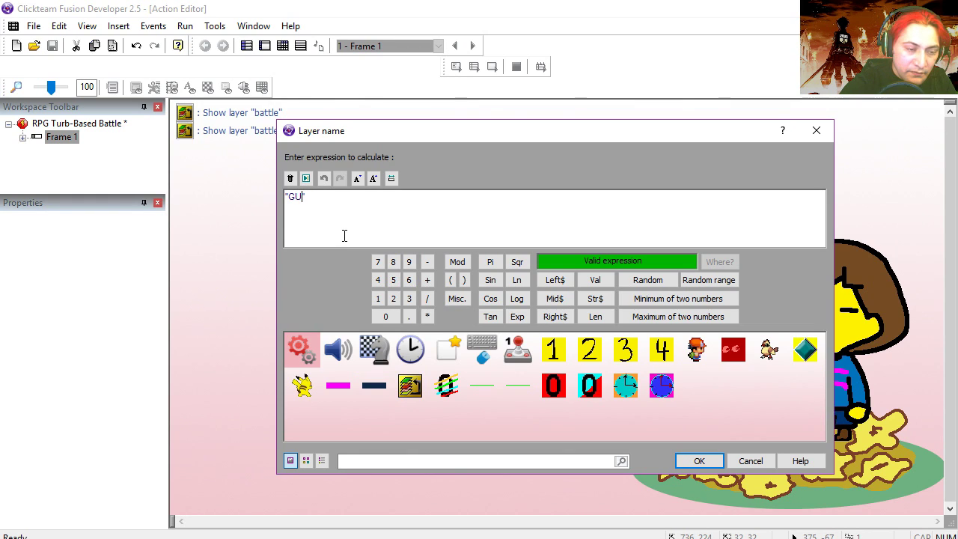
text(GUI)
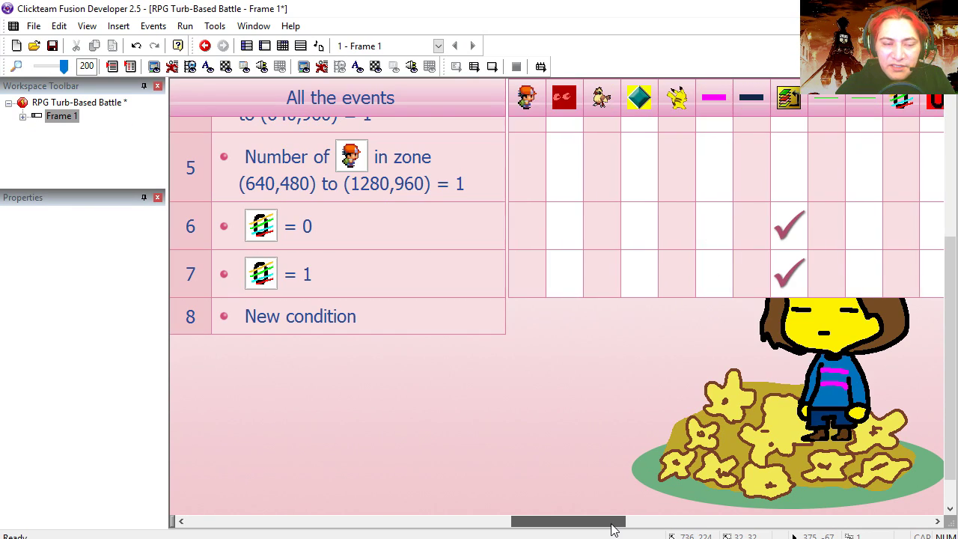
- Ignore Player 1's control in the LAYER_COUNTER = 1 event, and add a Player 1 action to the LAYER_COUNTER = 0 event
drag(614, 523, 406, 521)
click(594, 280)
mouse_move(621, 323)
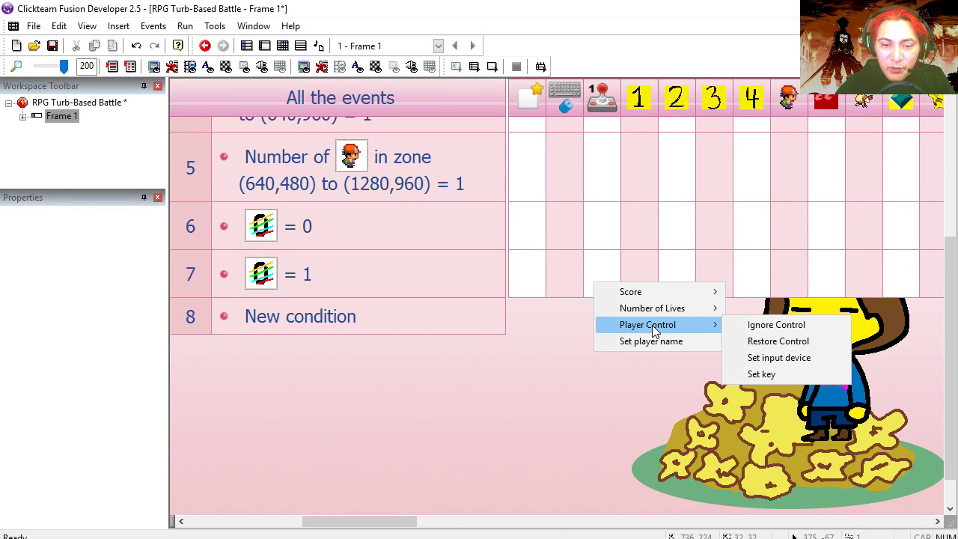
click(748, 325)
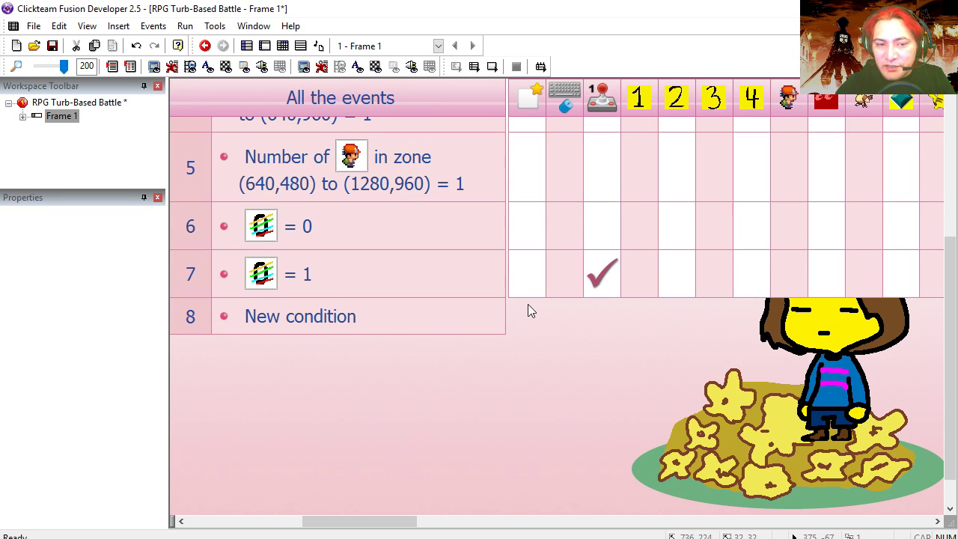
click(595, 230)
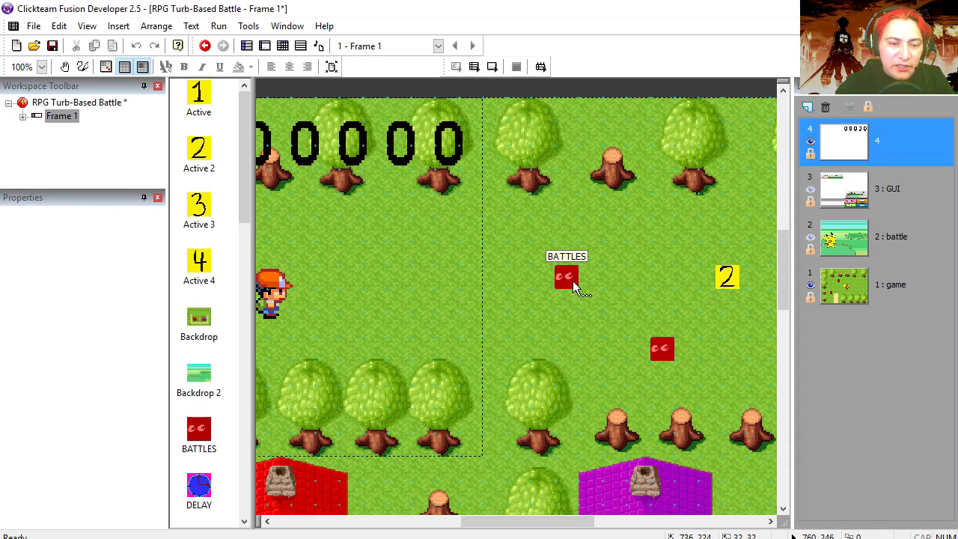
- Check the BATTLES object in the frame, and add a mage–BATTLES collision event that sets LAYER_COUNTER to 1
click(573, 283)
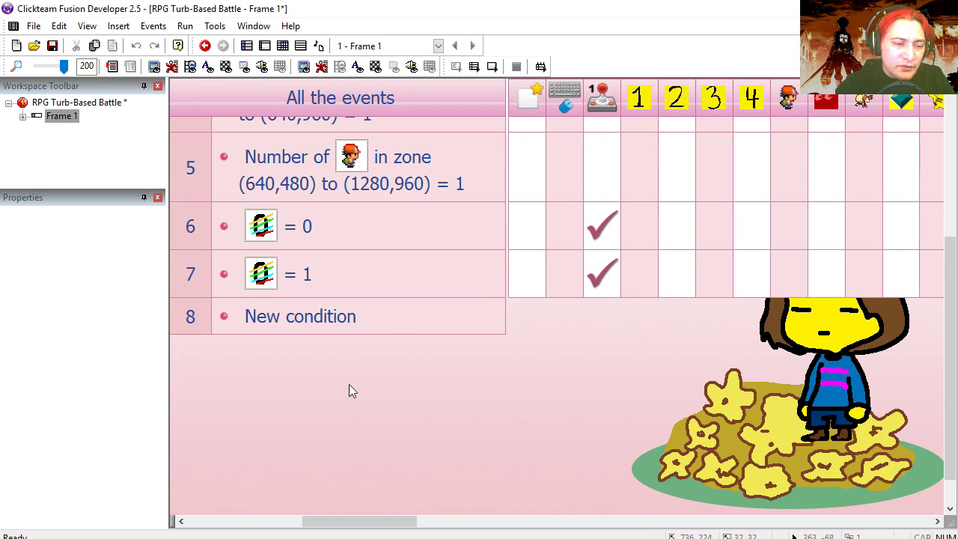
click(262, 316)
click(473, 244)
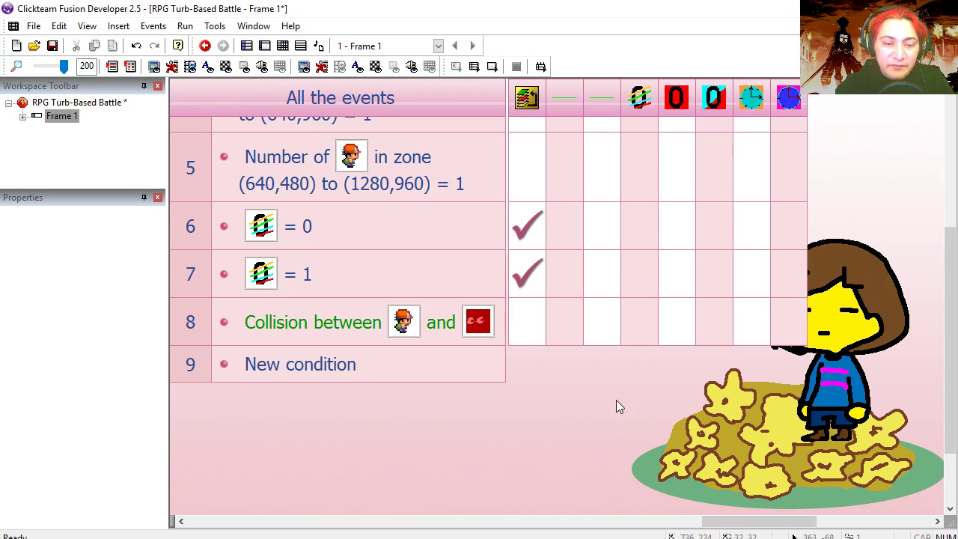
click(645, 329)
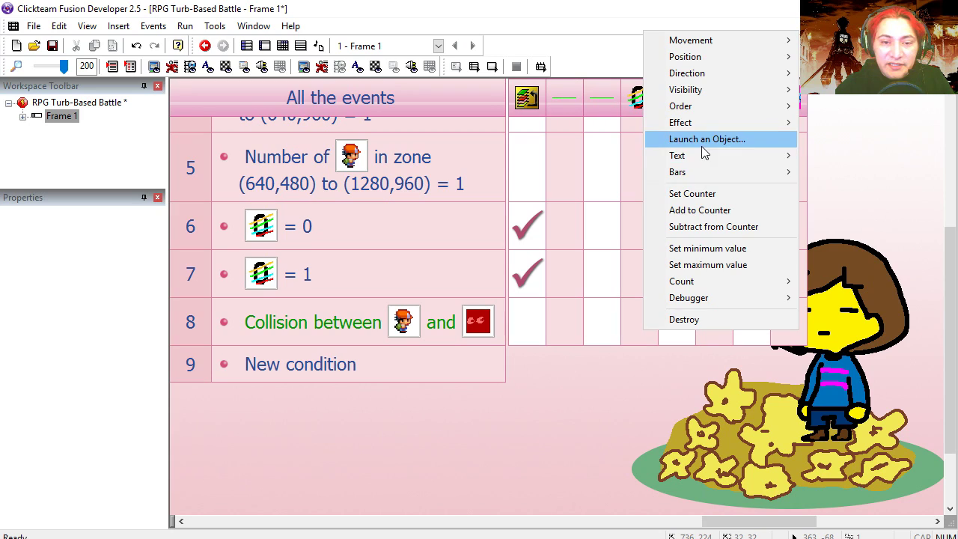
click(702, 194)
click(380, 300)
click(699, 460)
- Test-run the frame and walk the character into a BATTLES block to check the switch to battle
click(492, 66)
key(Left)
key(Up)
key(Left)
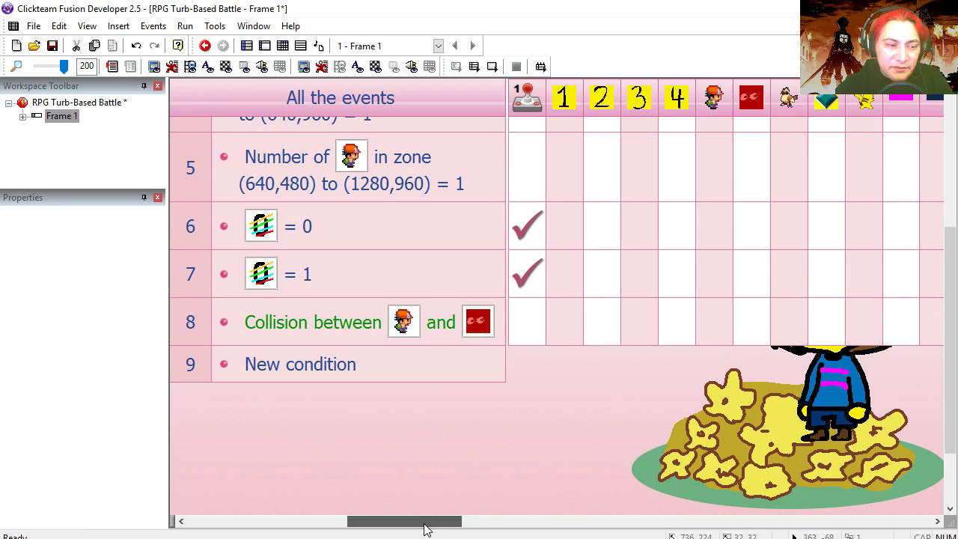
drag(424, 528, 294, 528)
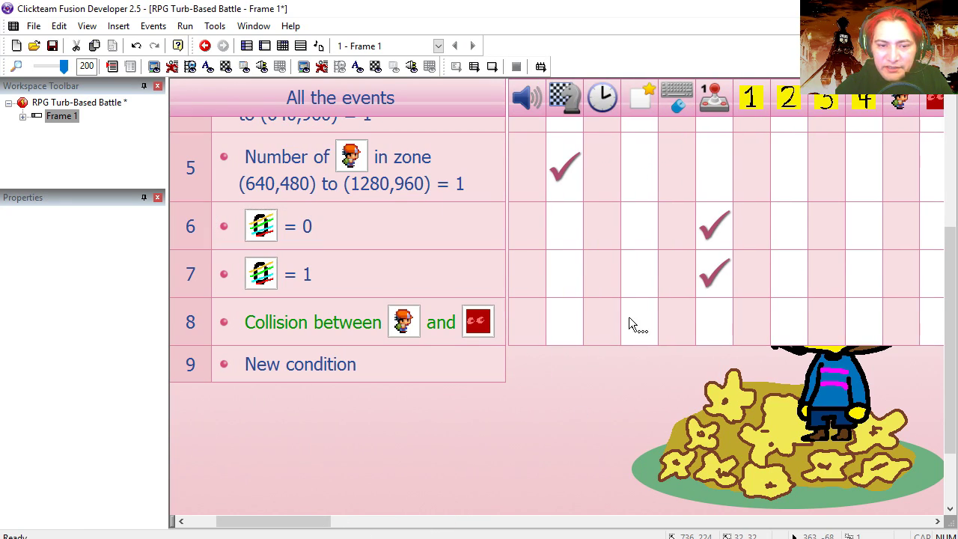
right_click(642, 278)
click(658, 289)
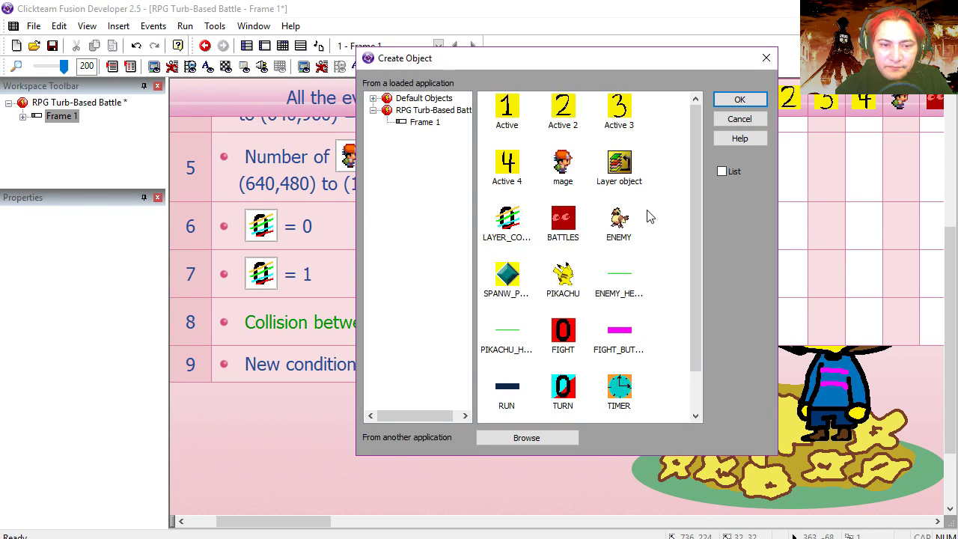
double_click(564, 282)
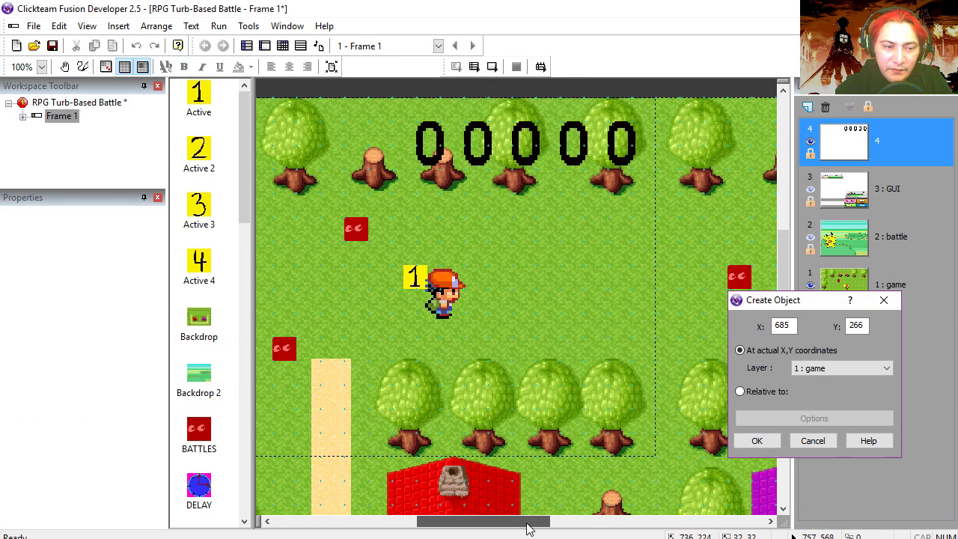
click(818, 438)
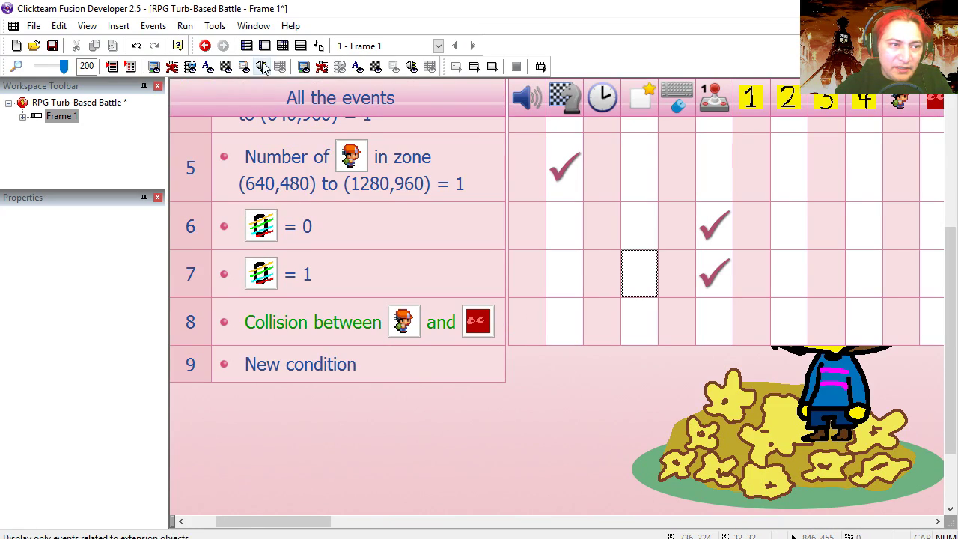
- Show the battle layer in the frame, and add a Create Object action placing PIKACHU to the LAYER_COUNTER = 1 event
click(265, 47)
click(810, 237)
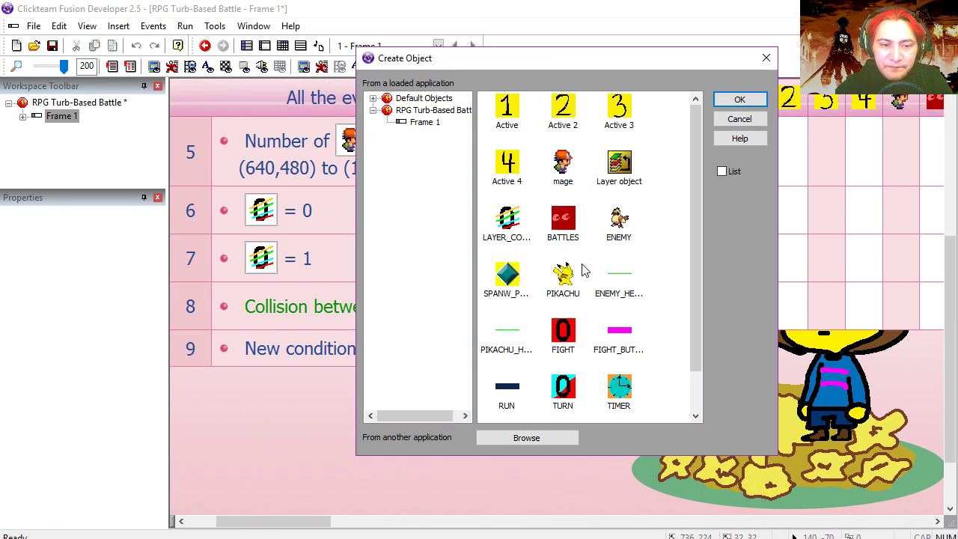
double_click(582, 266)
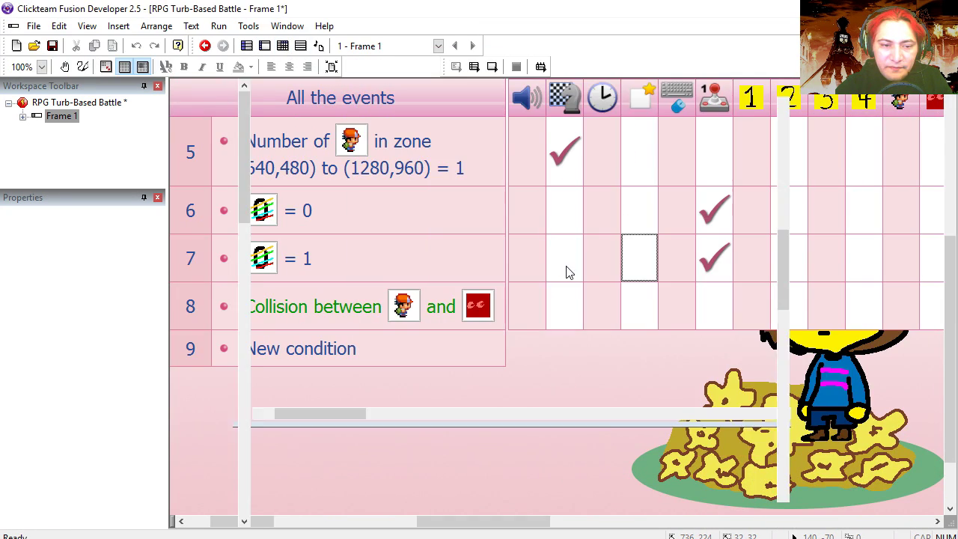
click(714, 278)
mouse_move(713, 280)
mouse_down()
mouse_move(578, 298)
mouse_move(342, 363)
mouse_up()
drag(342, 363, 301, 371)
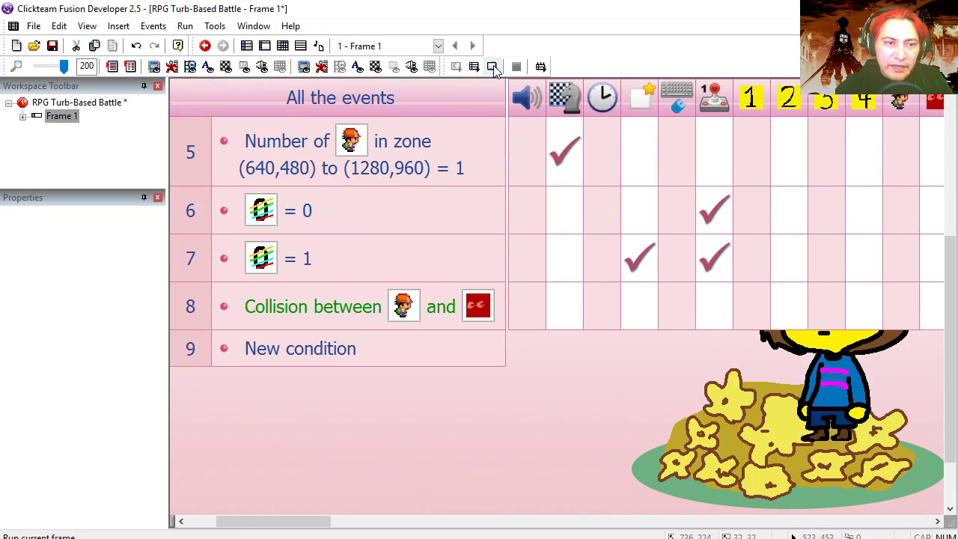
- Test-run the frame and walk the character into a BATTLES block to check how PIKACHU is created
click(494, 65)
key(Right)
key(Up)
key(Left)
key(Right)
key(Right)
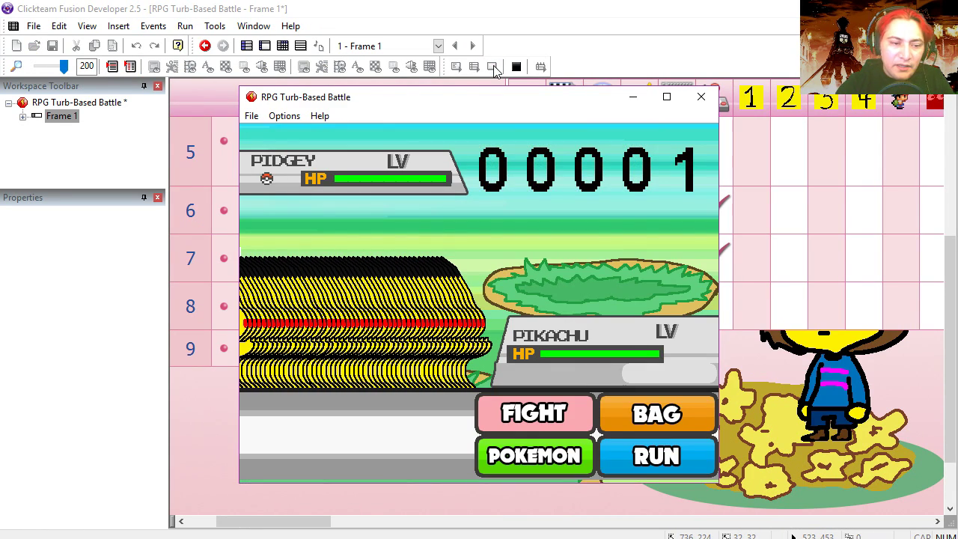
- End the test run, and insert an "Only one action when event loops" condition into the LAYER_COUNTER = 1 event
key(alt+F4)
right_click(303, 261)
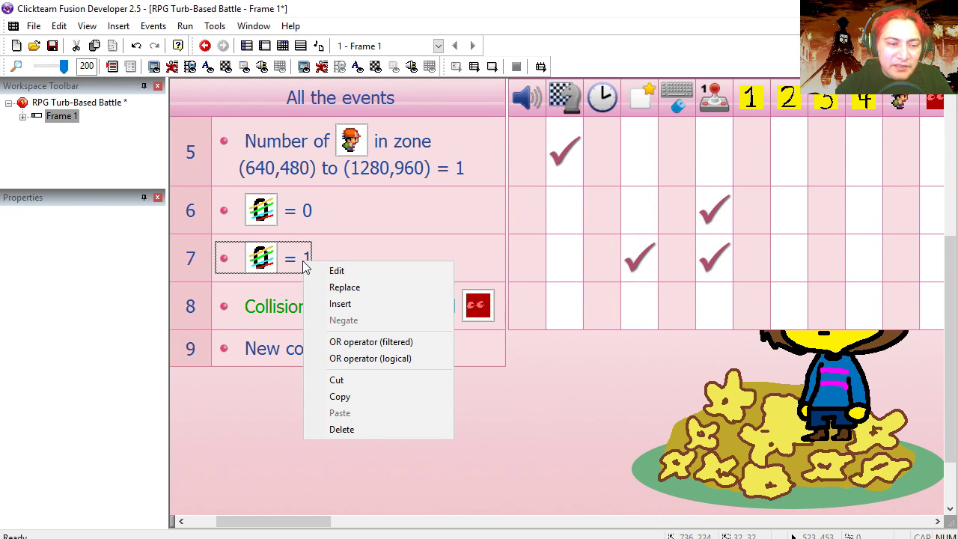
click(341, 303)
click(321, 199)
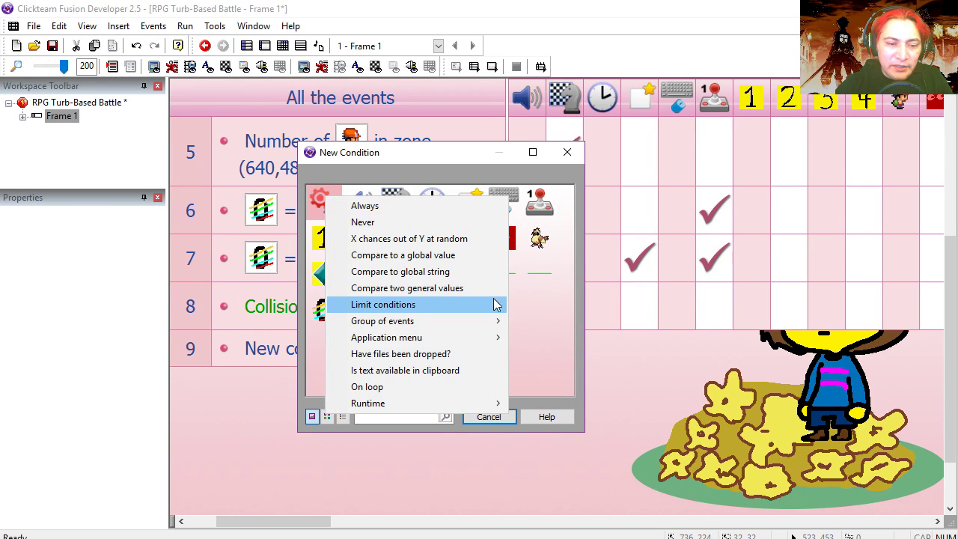
mouse_move(500, 304)
click(594, 322)
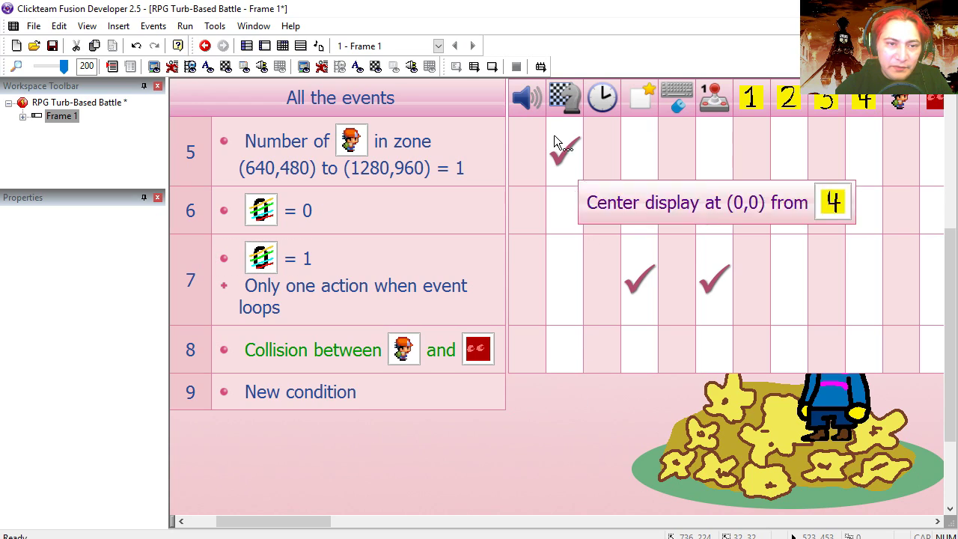
- Test-run the frame and walk the character into a BATTLES block to check that PIKACHU is created only once
click(491, 68)
key(Left)
key(Up)
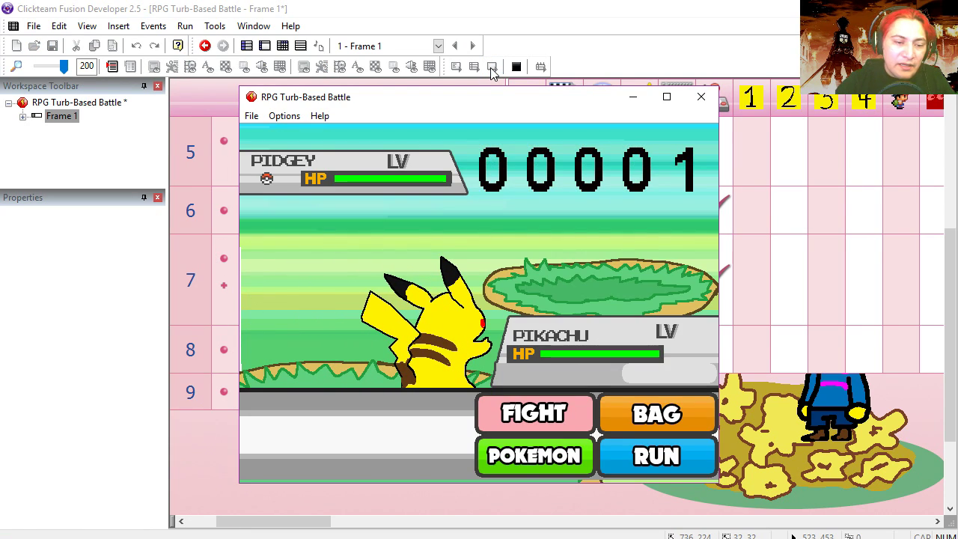
click(700, 96)
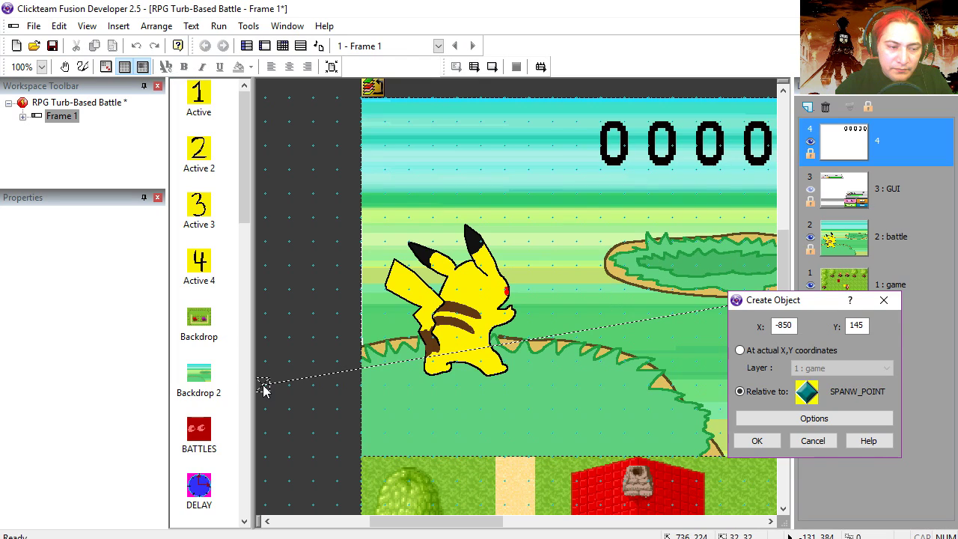
- Set PIKACHU's creation position to X -850, Y 145 relative to SPANW_POINT, and test-run the frame to check it
click(756, 440)
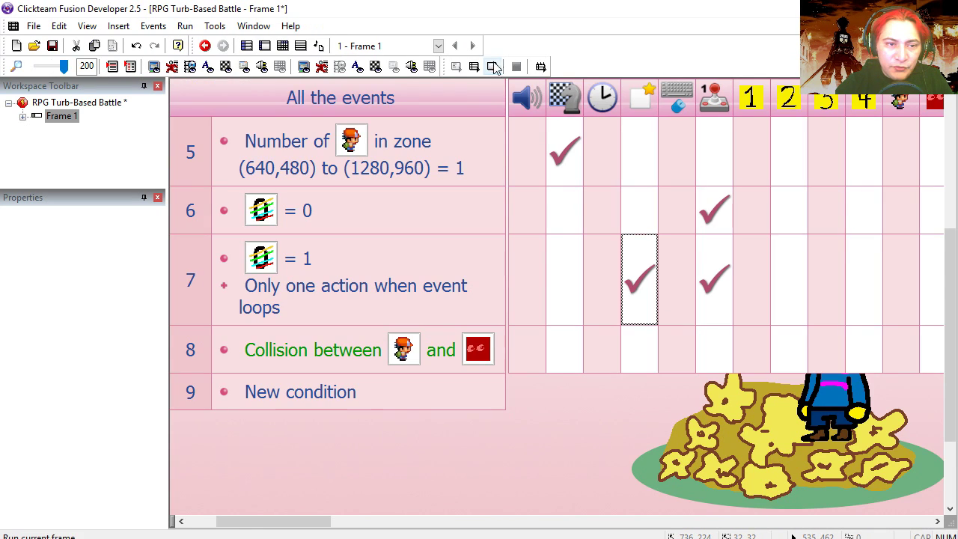
click(494, 70)
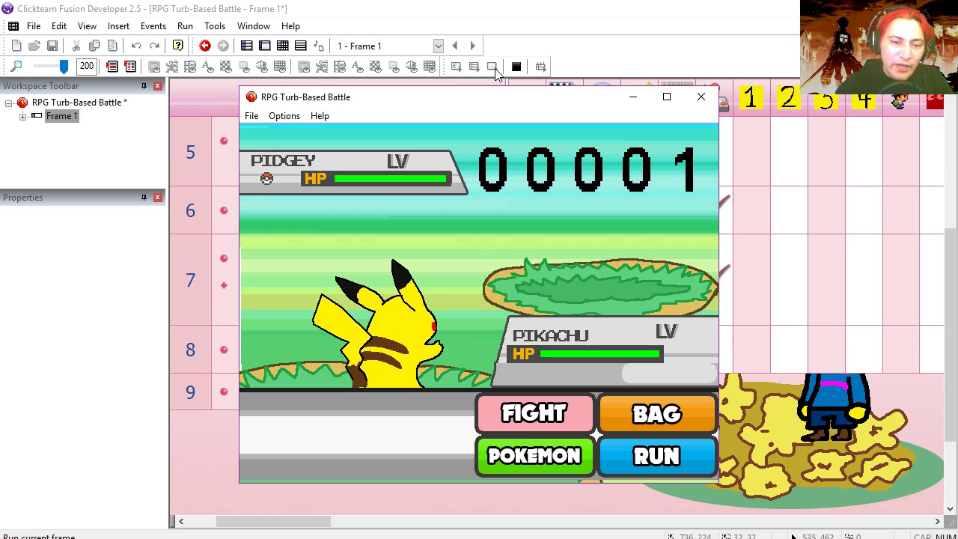
click(700, 97)
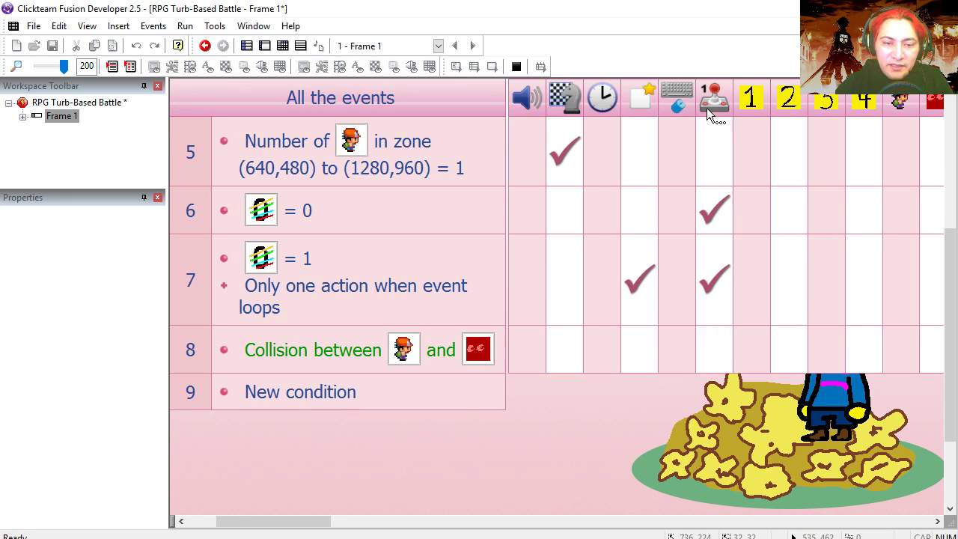
- Add a Create Object action for the Pidgey bird at 0, 0 relative to SPANW_POINT in the LAYER_COUNTER = 1 event
right_click(642, 284)
click(664, 296)
double_click(622, 216)
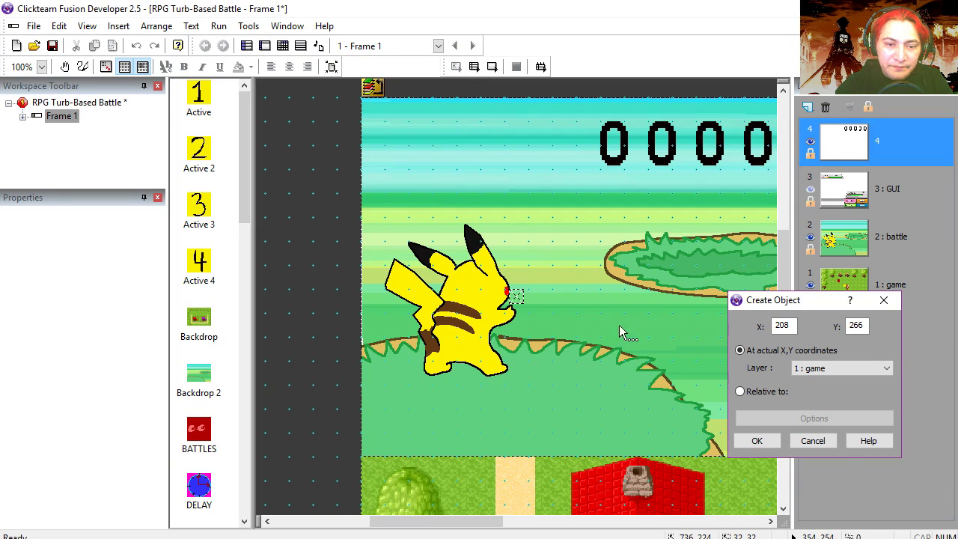
drag(486, 522, 545, 521)
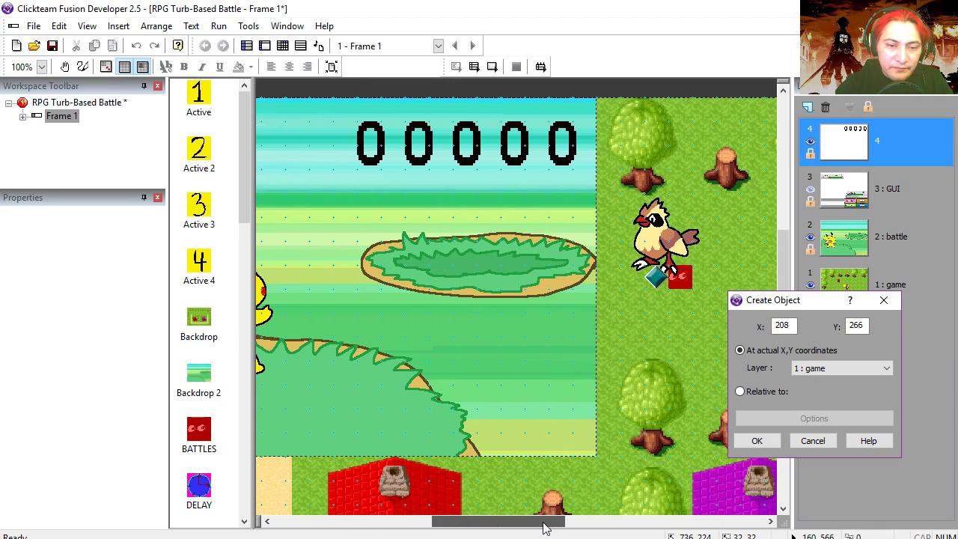
click(664, 280)
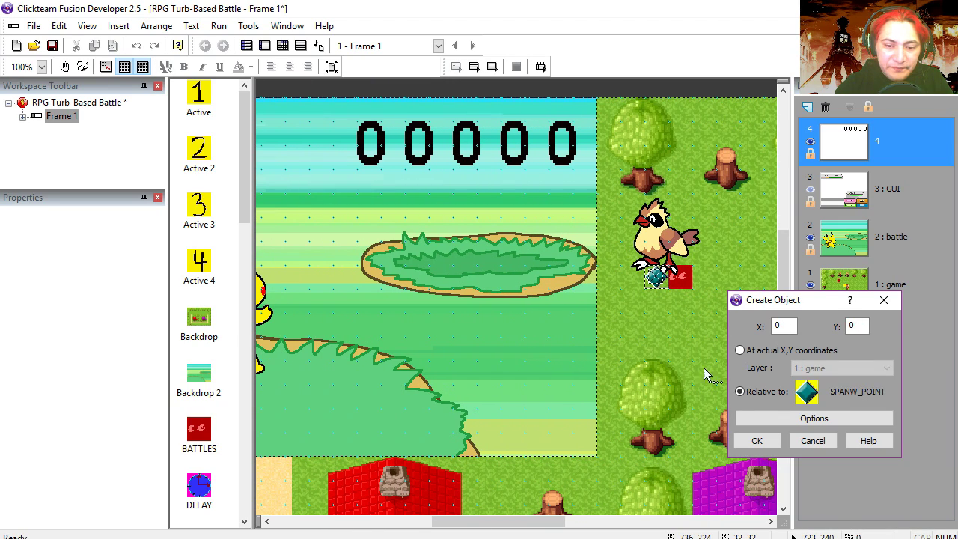
click(756, 440)
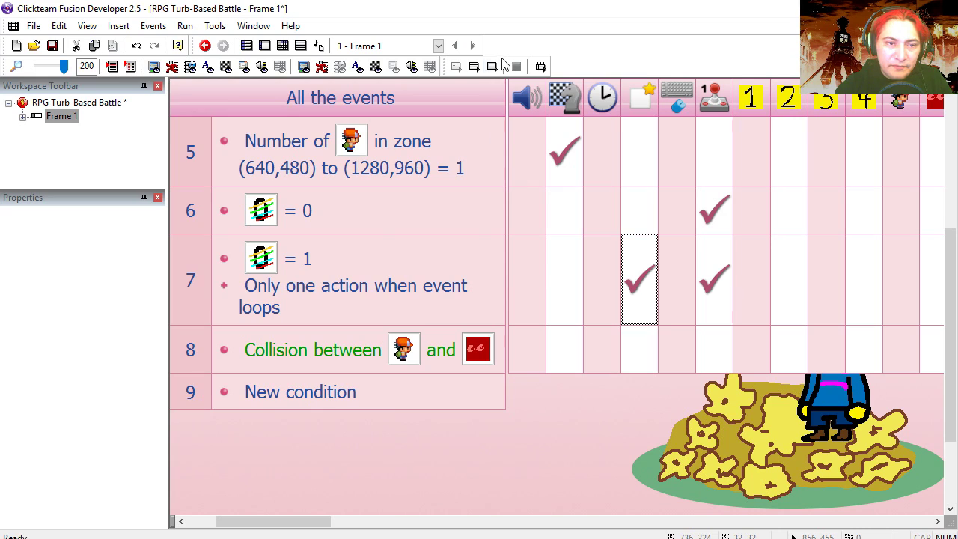
- Test-run the frame and walk the character into a BATTLES block to check how both Pokémon are created
click(501, 66)
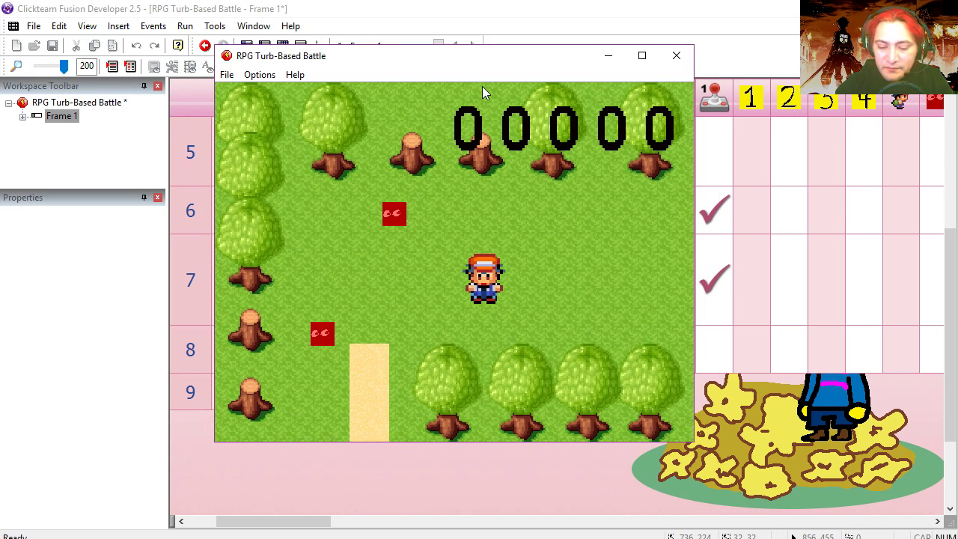
key(Left)
key(Up)
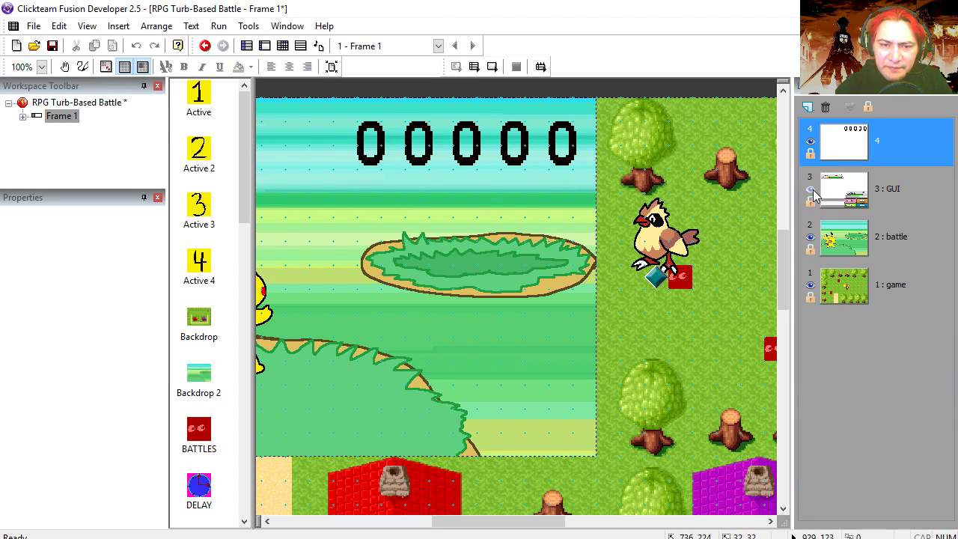
- Show the GUI layer in the frame, and check the objects placed over the FIGHT and RUN buttons
click(811, 189)
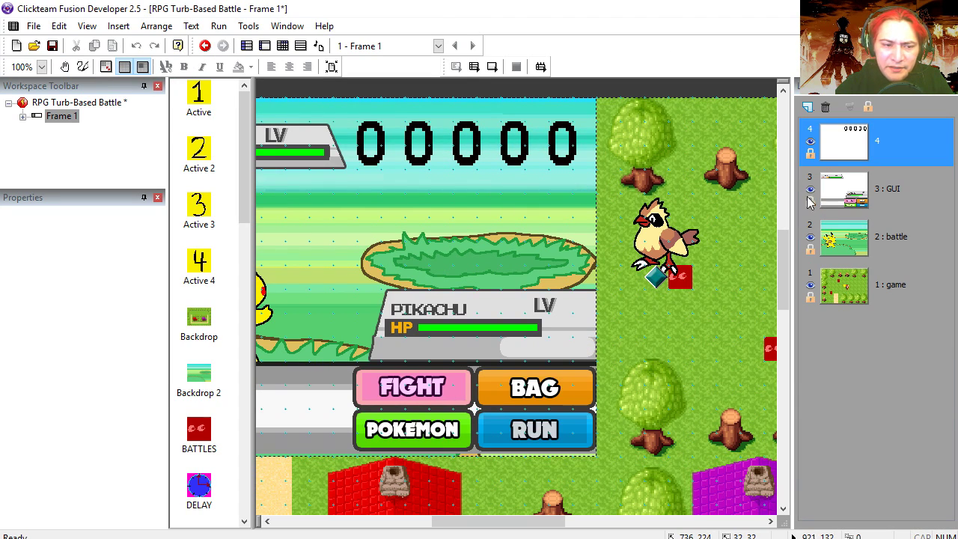
click(430, 390)
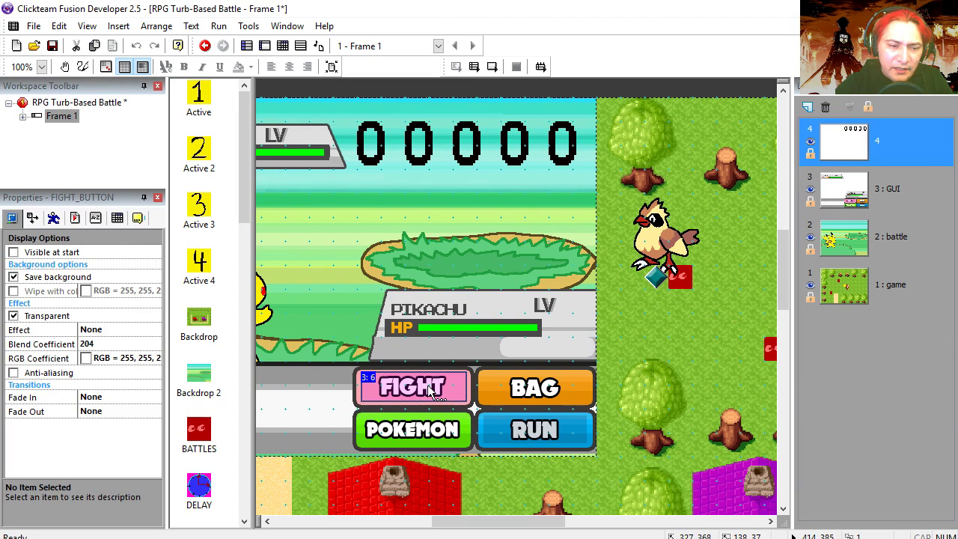
click(529, 433)
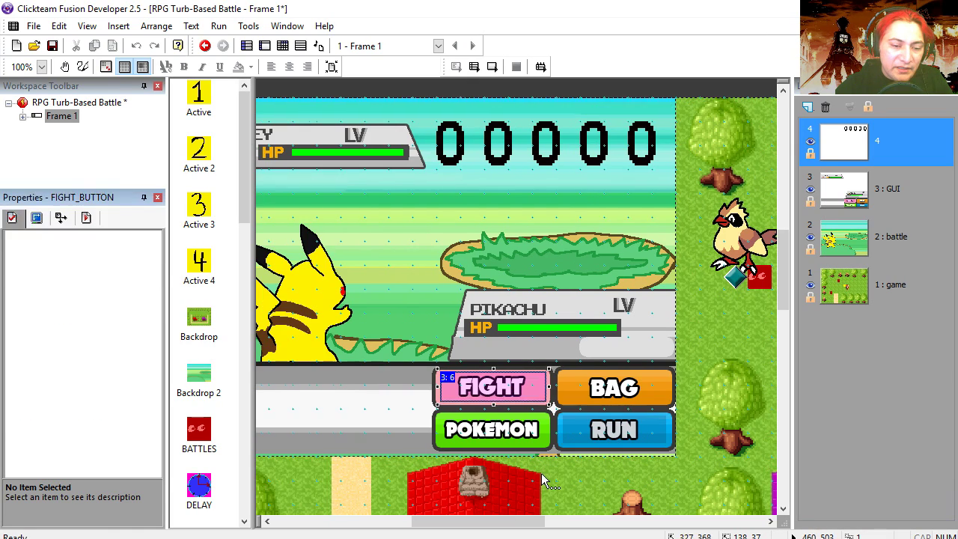
click(541, 474)
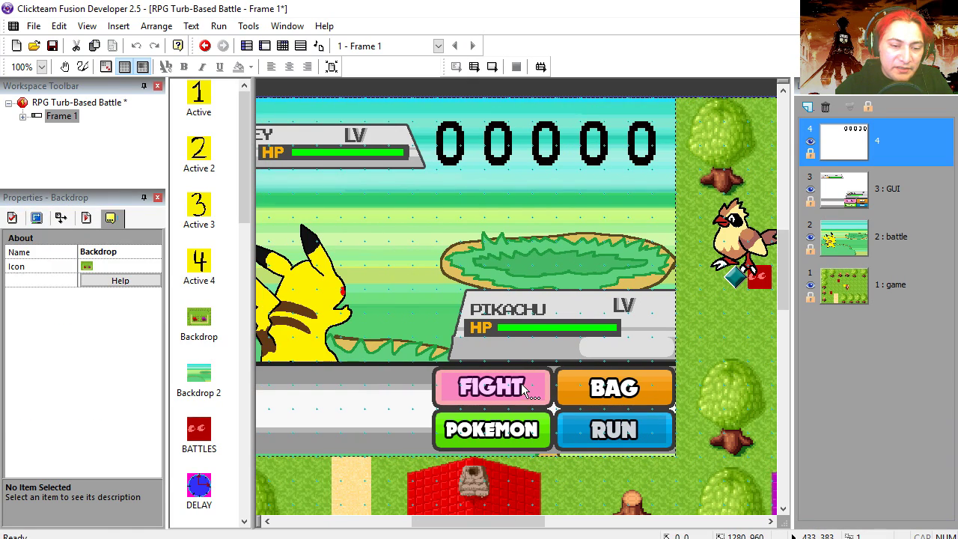
click(520, 383)
click(620, 433)
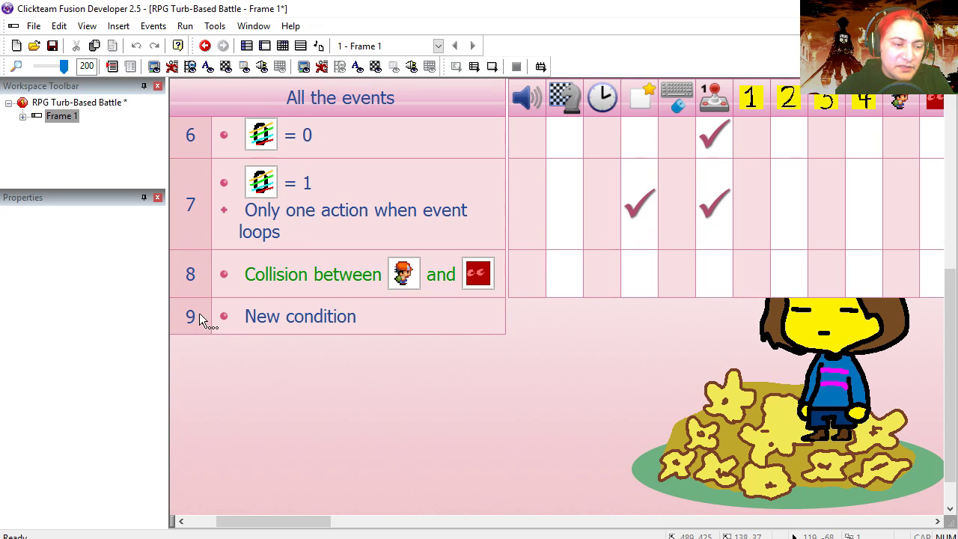
- Insert a group of events named BATTLE at line 9, after the collision event
right_click(200, 314)
mouse_move(364, 358)
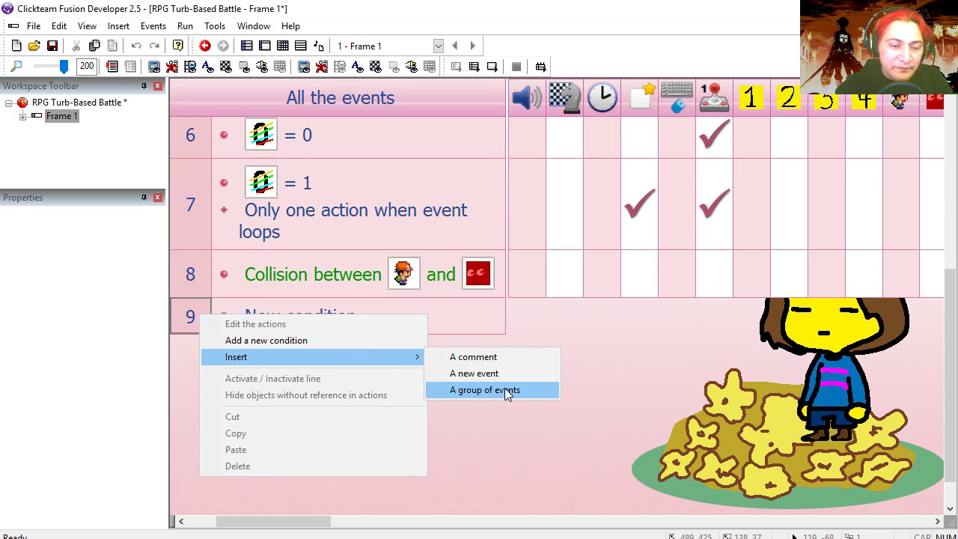
click(507, 389)
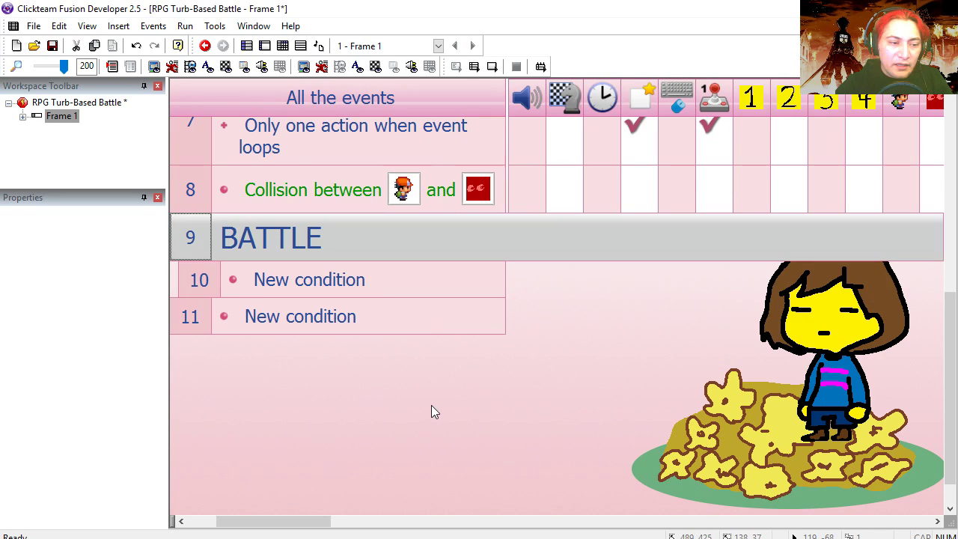
- Add an event to the BATTLE group with the condition that the user clicks with the left button on FIGHT_BUTTON
click(326, 281)
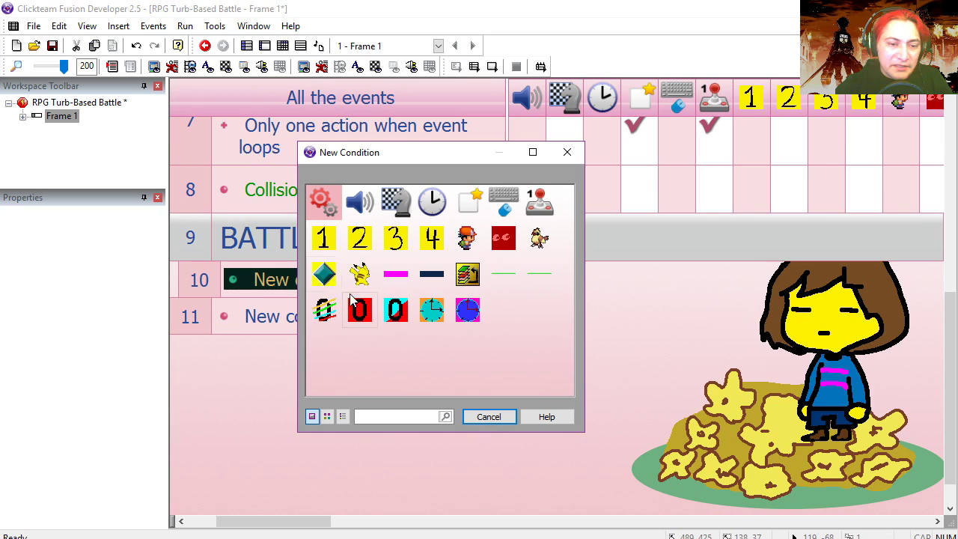
click(503, 197)
mouse_move(553, 223)
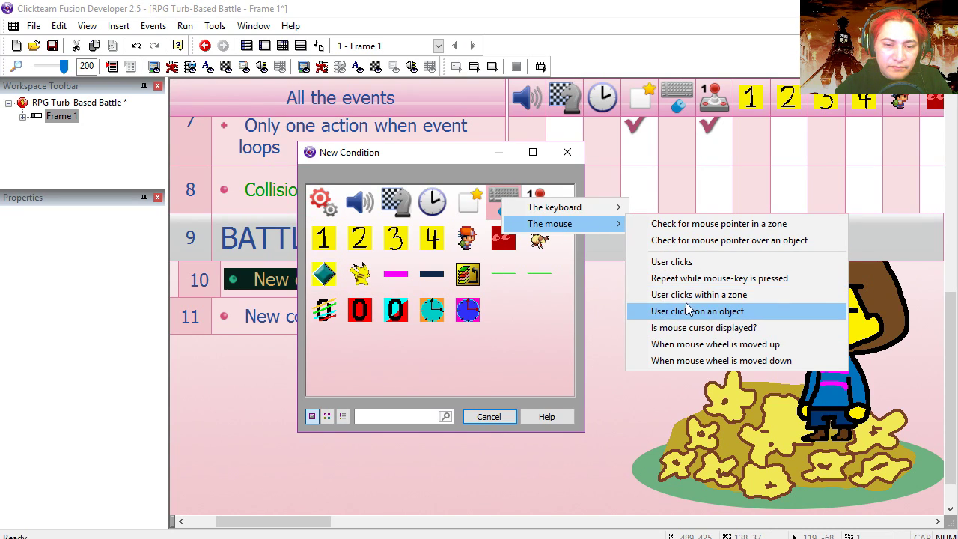
click(691, 310)
click(467, 315)
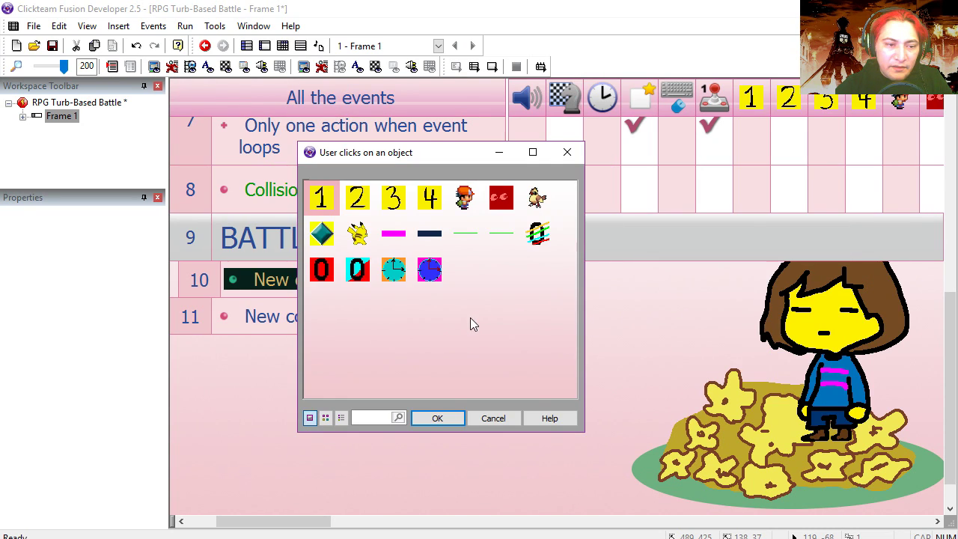
click(395, 236)
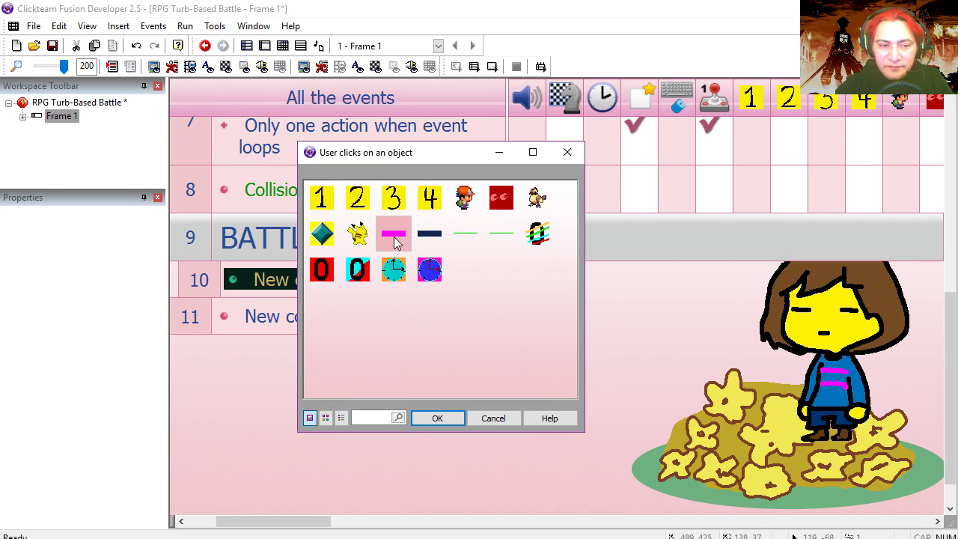
click(433, 418)
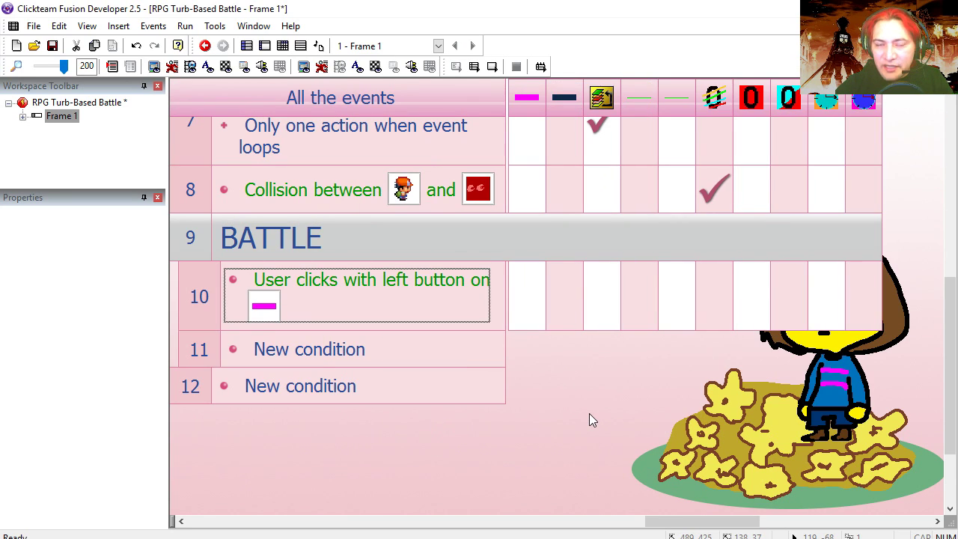
- Add an action to the FIGHT_BUTTON event that subtracts a random-range value with minimum 20 from Pidgey's HP counter
right_click(644, 322)
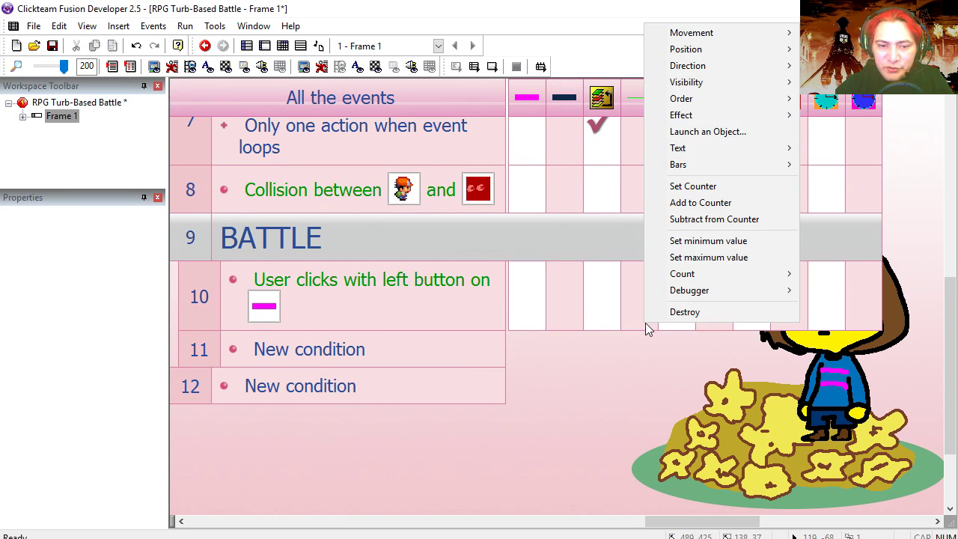
click(704, 220)
click(708, 280)
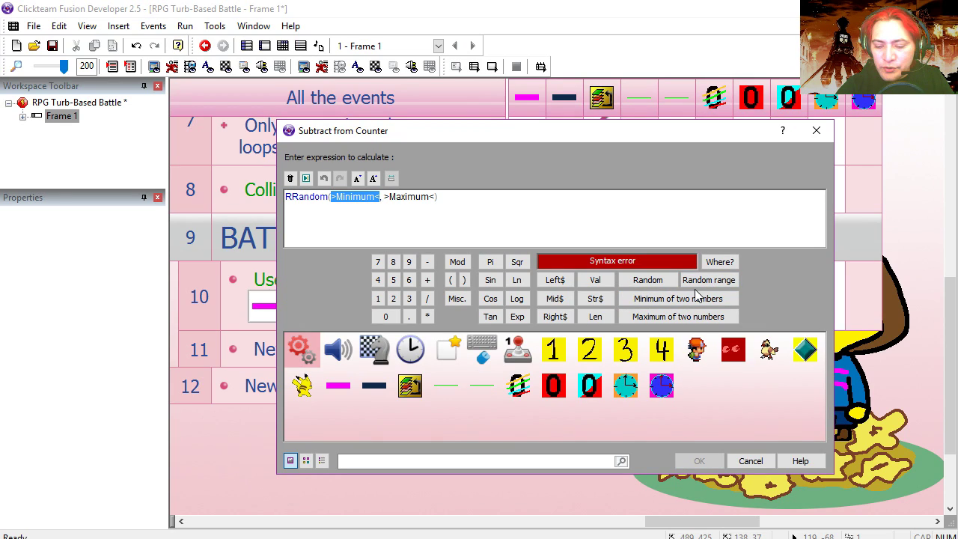
text(20)
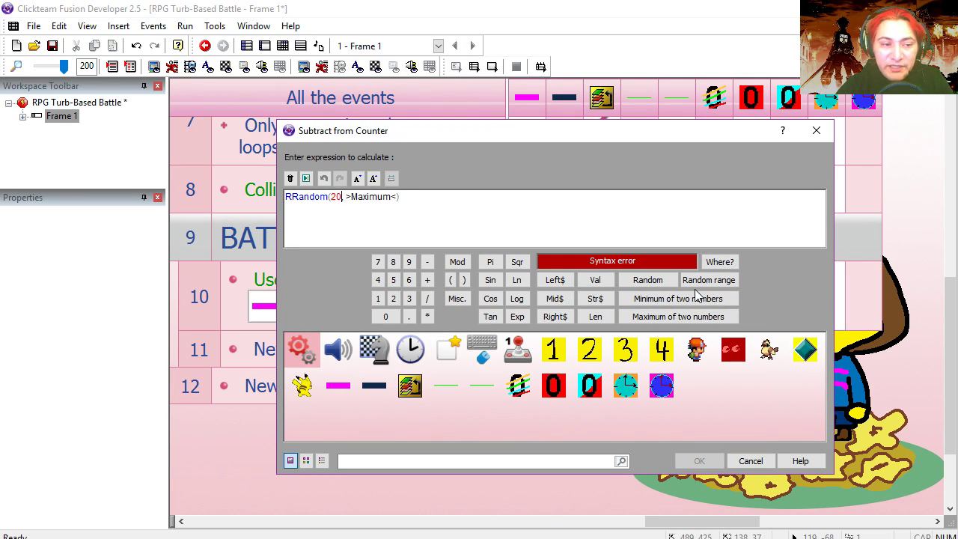
drag(395, 196, 350, 202)
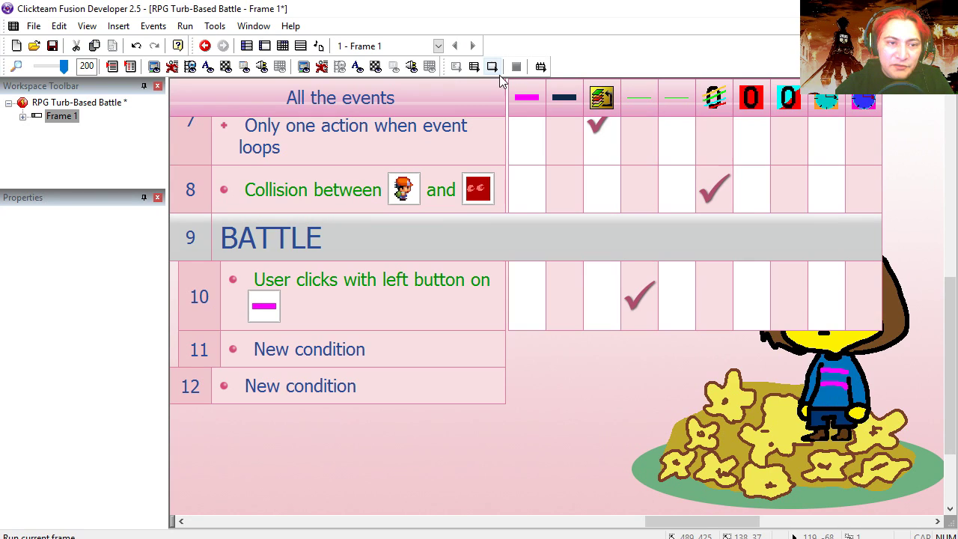
- Test-run the frame, enter a battle and use FIGHT repeatedly to check the damage to Pidgey's HP bar
click(492, 67)
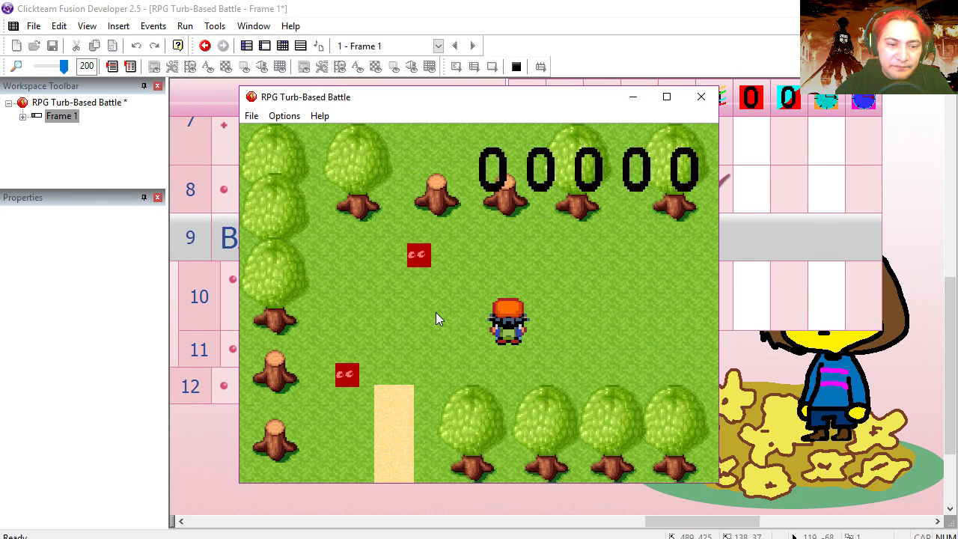
key(Left)
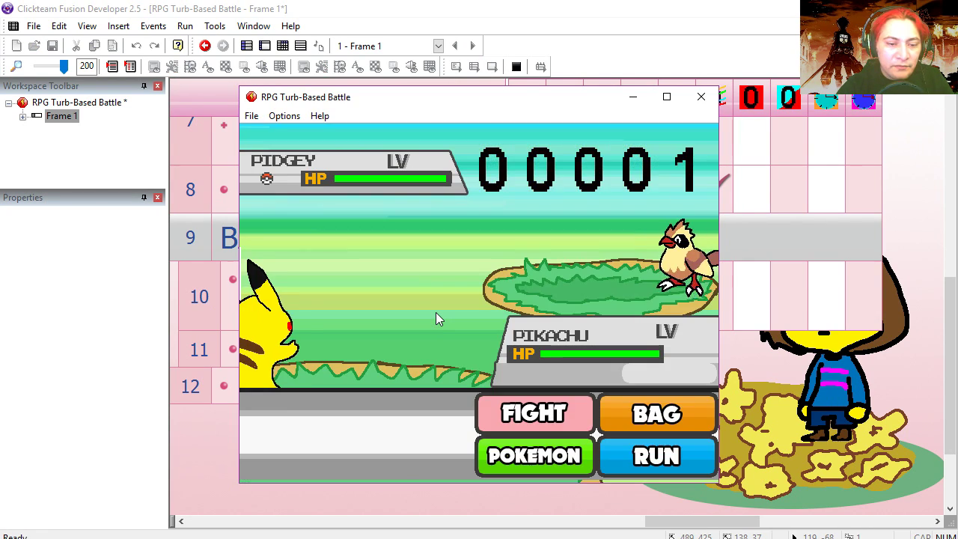
click(540, 411)
click(540, 411)
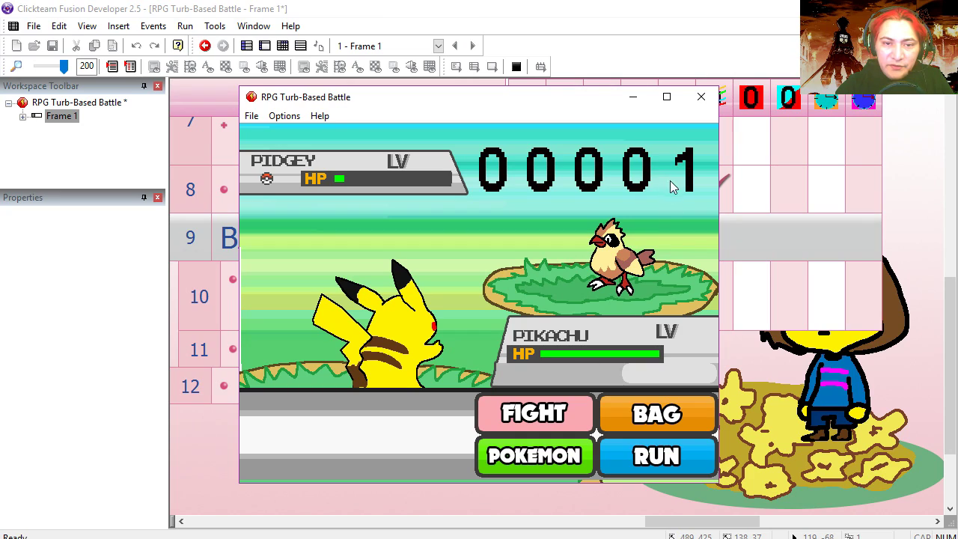
click(701, 97)
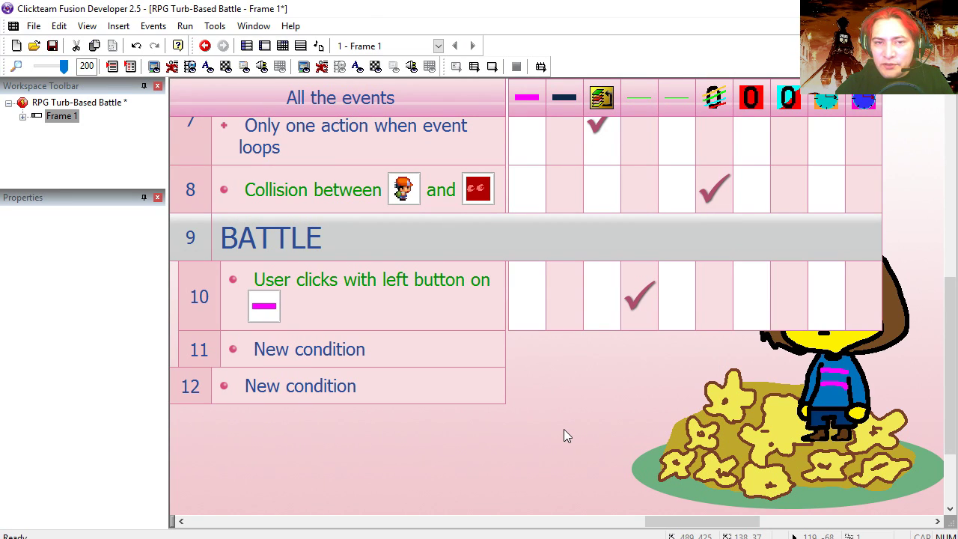
- Insert a condition into the FIGHT_BUTTON event requiring the striped counter used by the collision event to equal 1
right_click(381, 282)
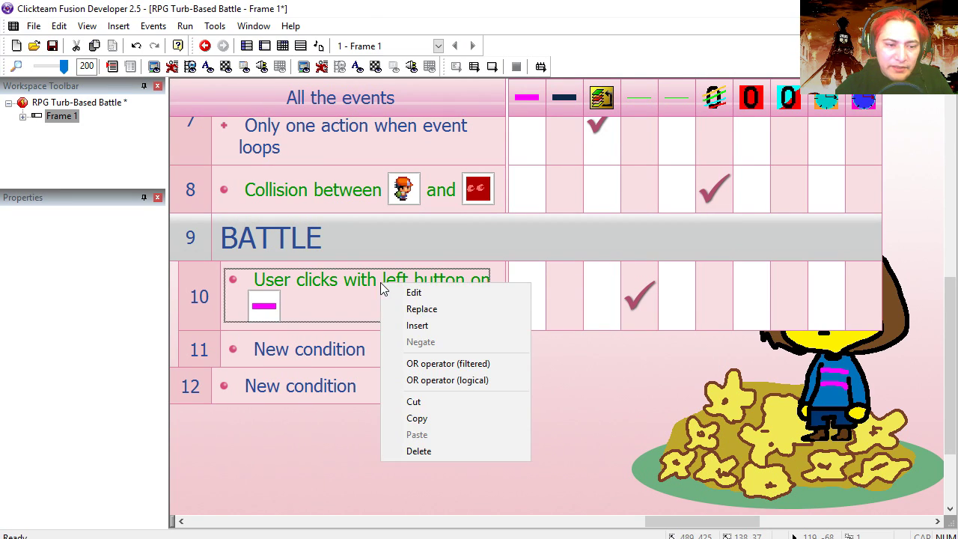
click(421, 326)
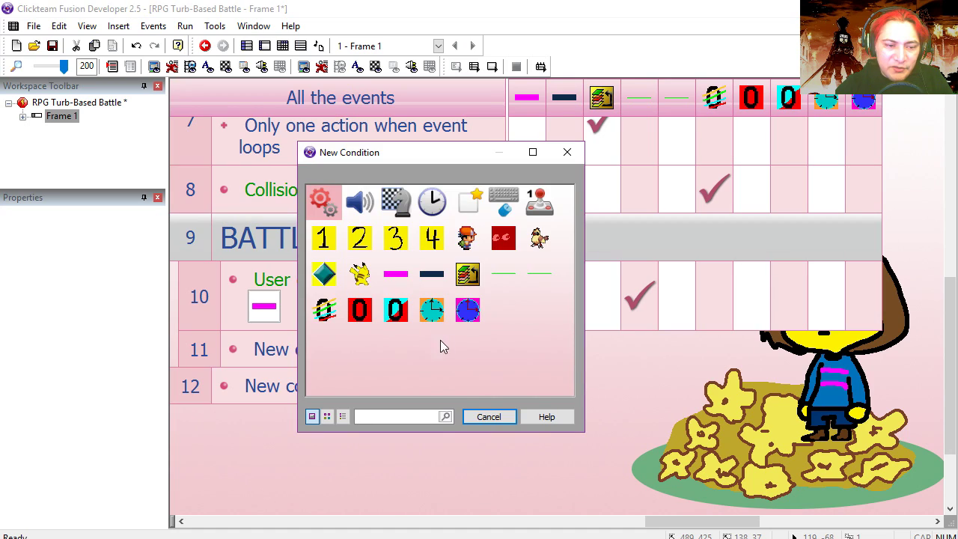
click(336, 321)
click(455, 429)
text(1)
click(601, 390)
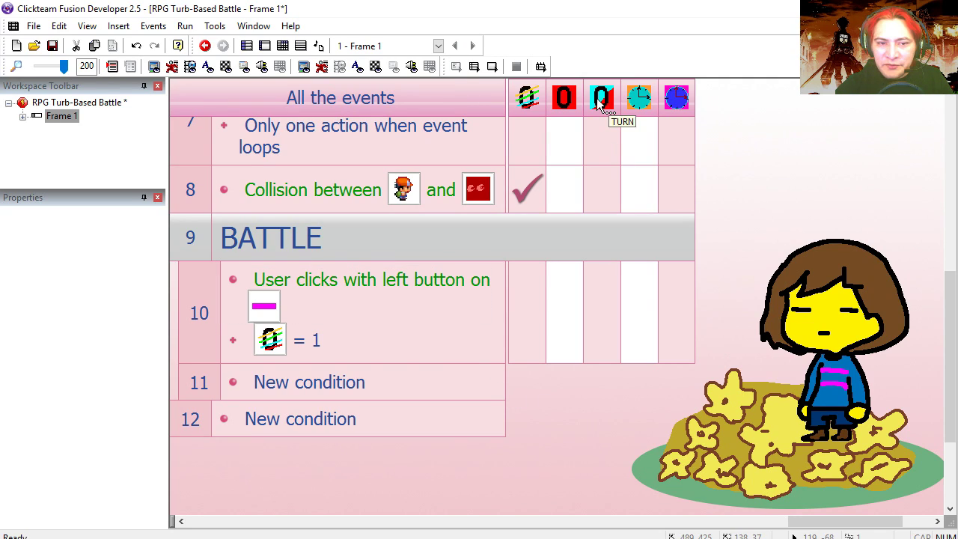
- Add an action to the FIGHT_BUTTON event that sets the TURN counter to 1
click(604, 357)
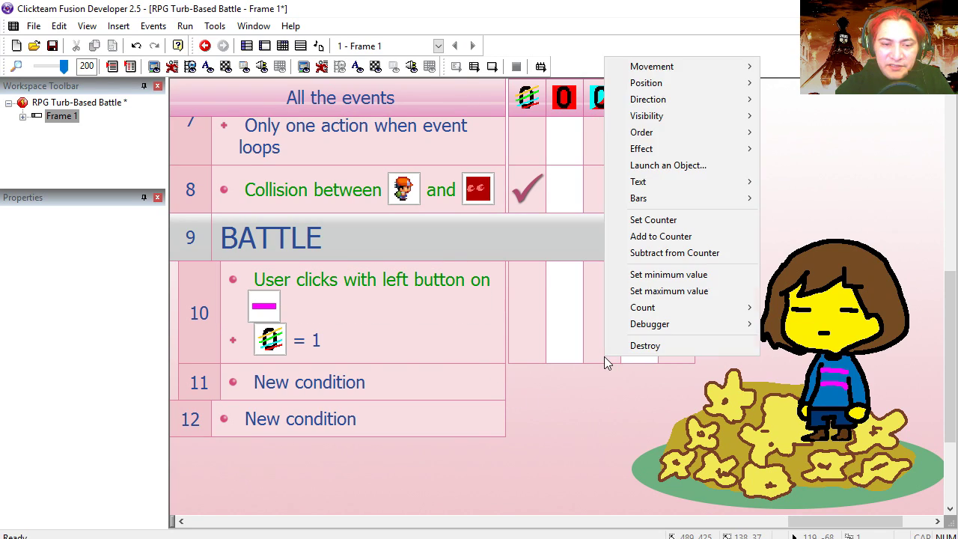
click(652, 219)
click(378, 298)
click(682, 459)
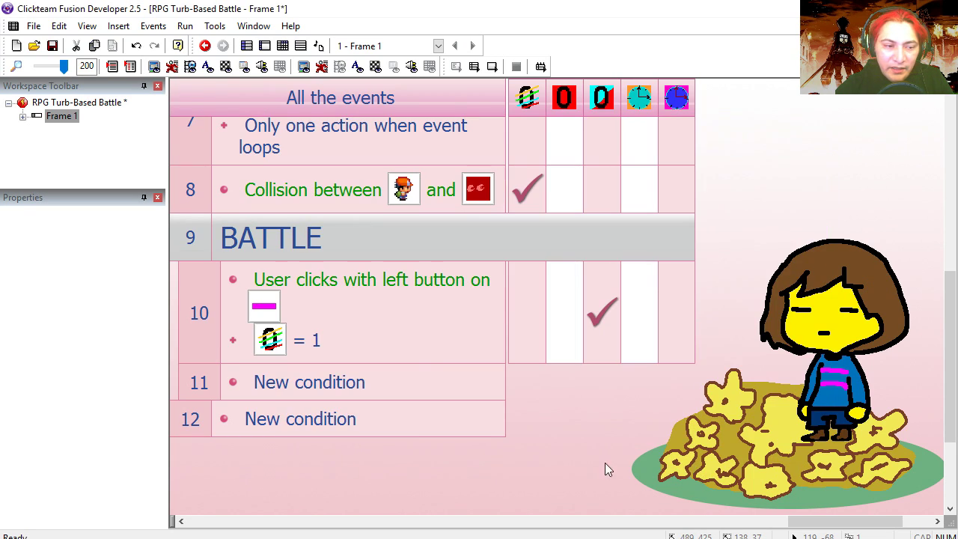
- Insert another condition into the FIGHT_BUTTON event requiring the TURN counter to equal 0
click(314, 350)
right_click(317, 344)
click(352, 387)
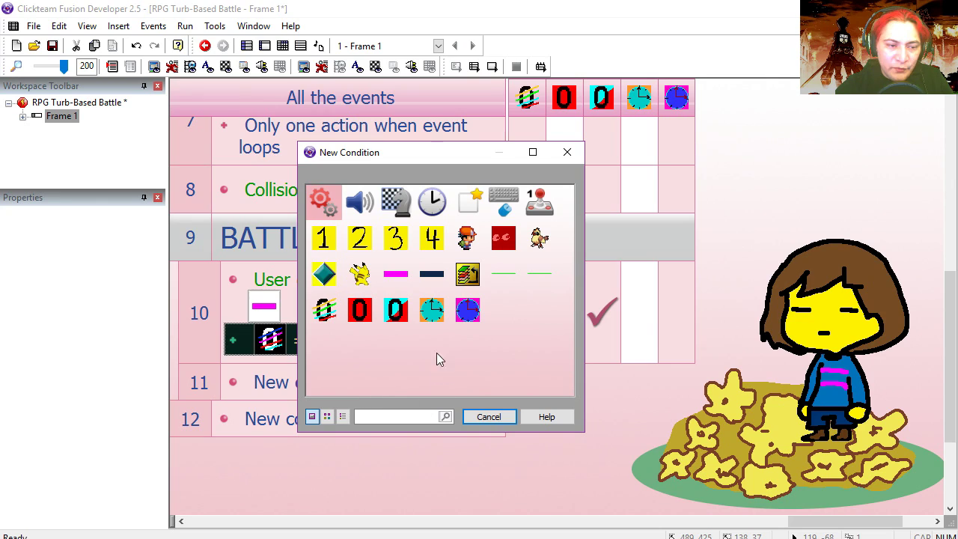
right_click(399, 315)
click(512, 440)
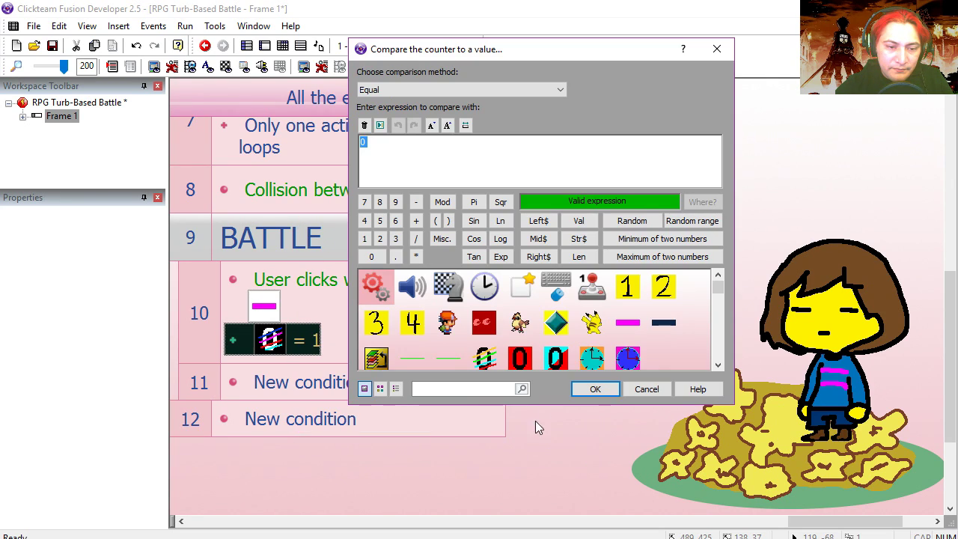
click(594, 391)
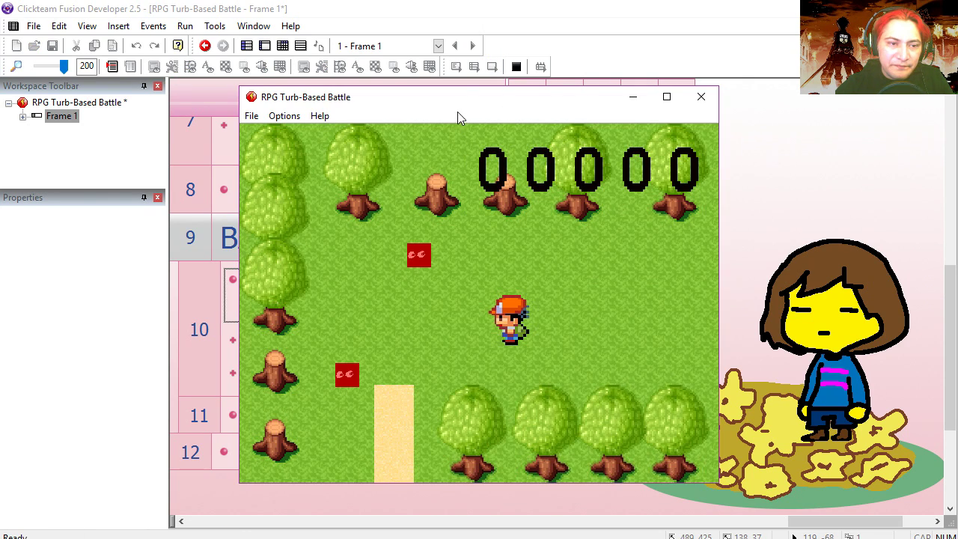
- Test-run the frame, walk into an enemy and use FIGHT to check the turn restriction
drag(458, 105, 456, 58)
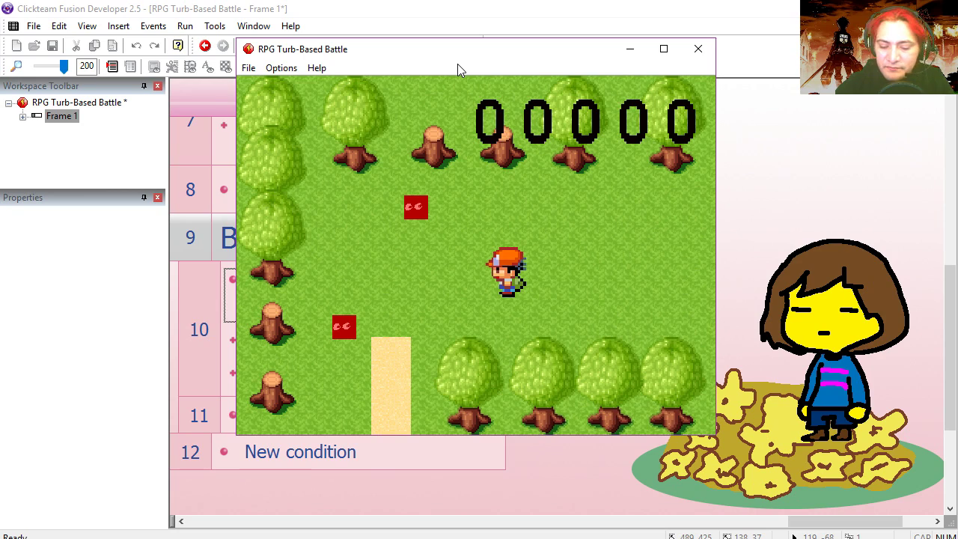
key(Left)
key(Up)
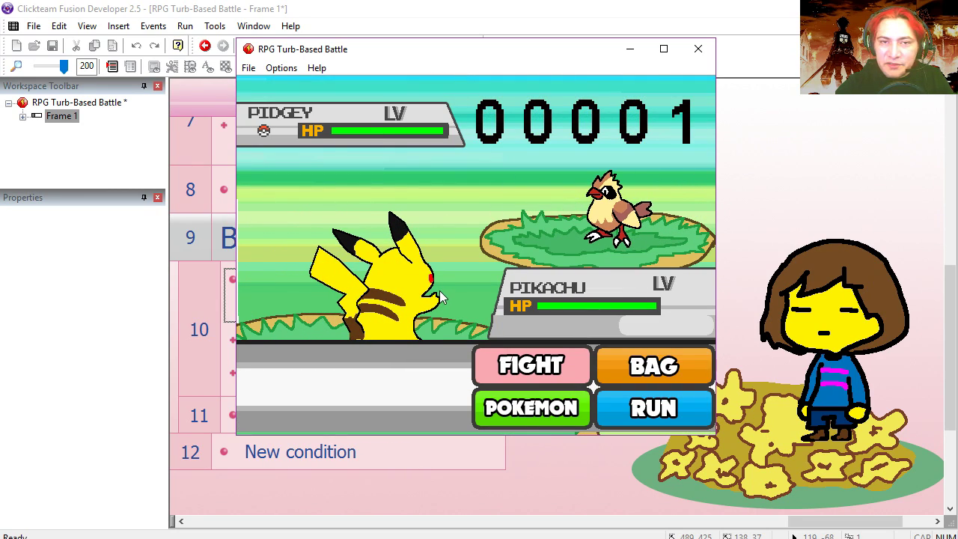
click(533, 371)
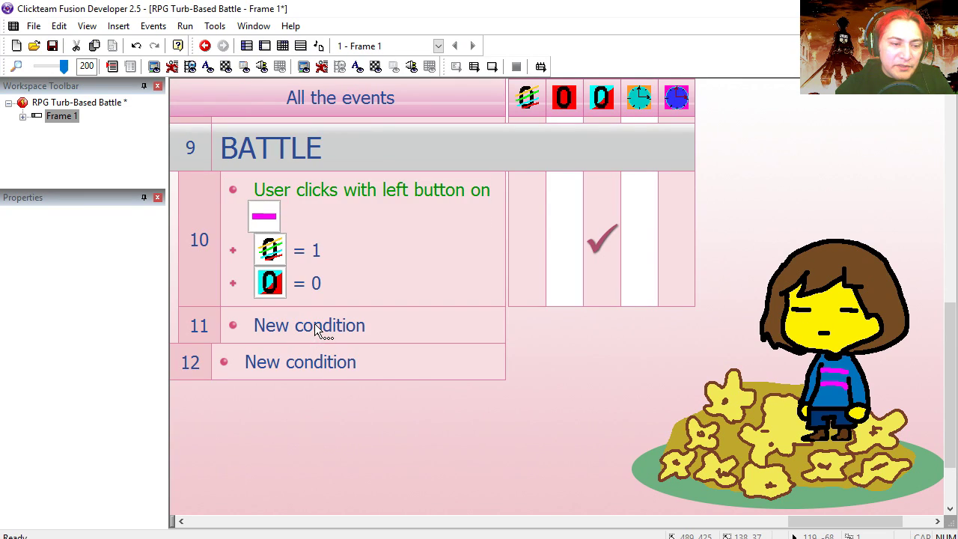
- Add an event to the BATTLE group with the condition that the TURN counter equals 1
double_click(314, 324)
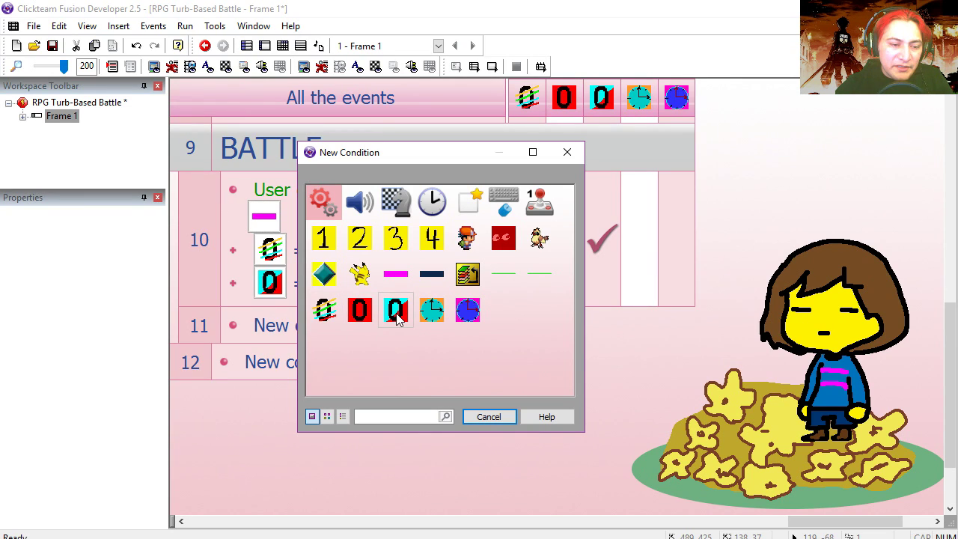
right_click(397, 318)
click(493, 439)
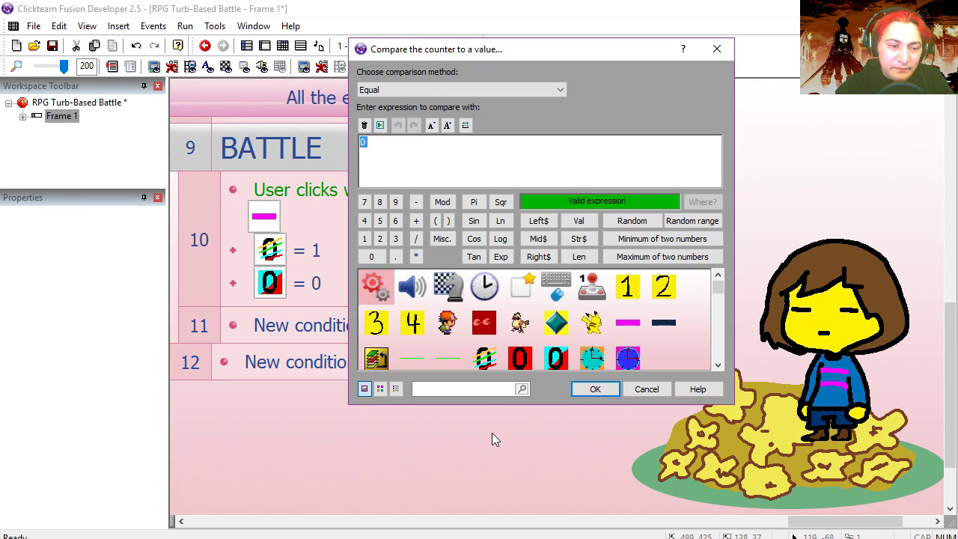
click(365, 238)
click(595, 389)
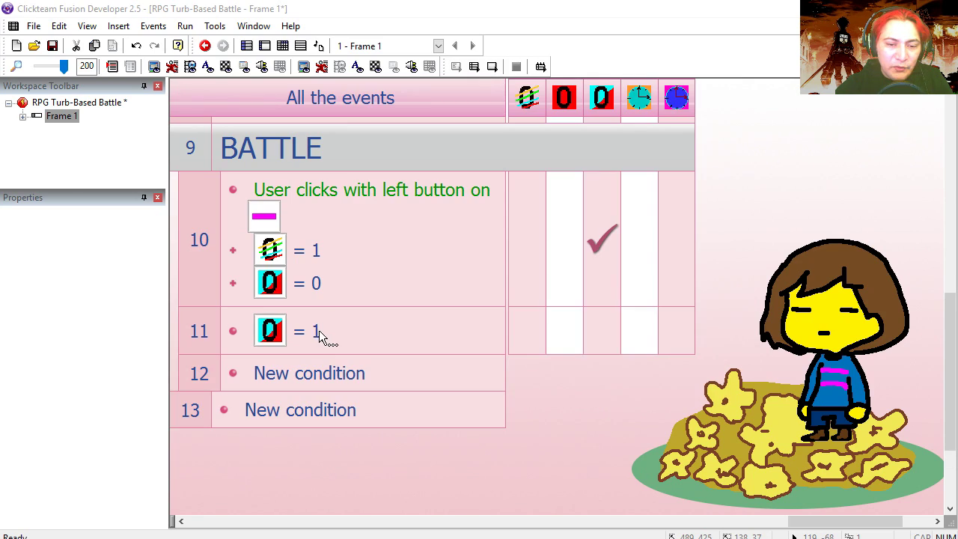
- Add an action to the TURN = 1 event that adds 1 to the TIMER counter
right_click(638, 336)
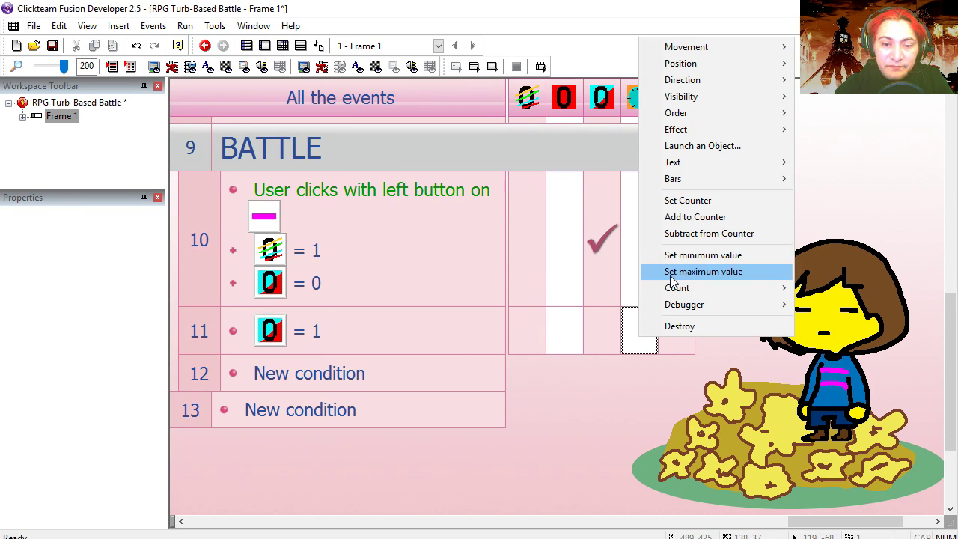
click(687, 214)
click(379, 298)
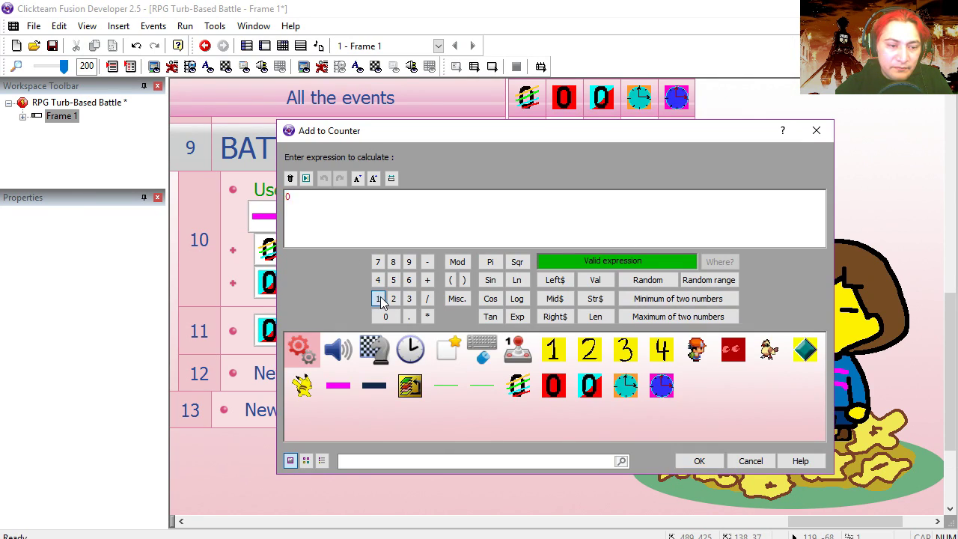
click(690, 459)
- Add an event to the BATTLE group with the condition that the TIMER counter equals 120
drag(861, 521, 291, 475)
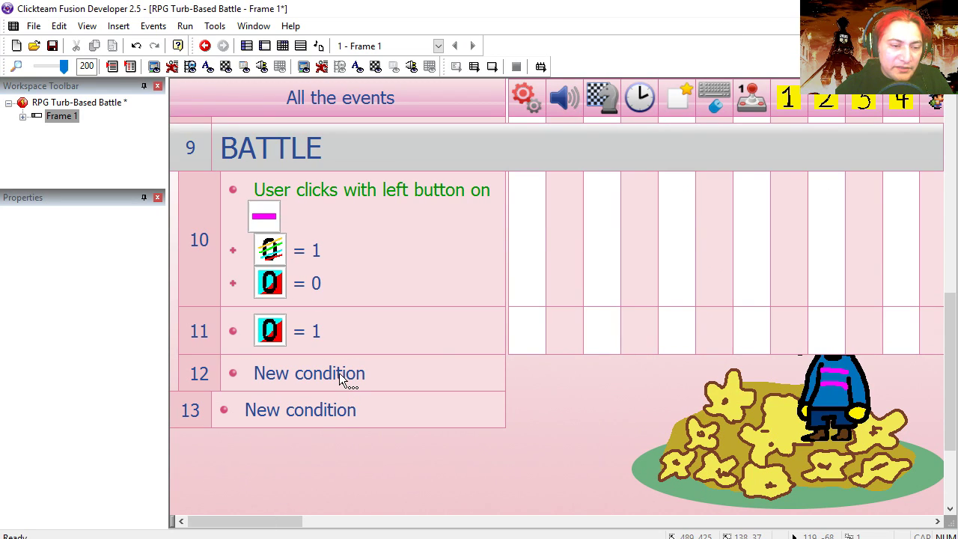
click(340, 374)
click(431, 314)
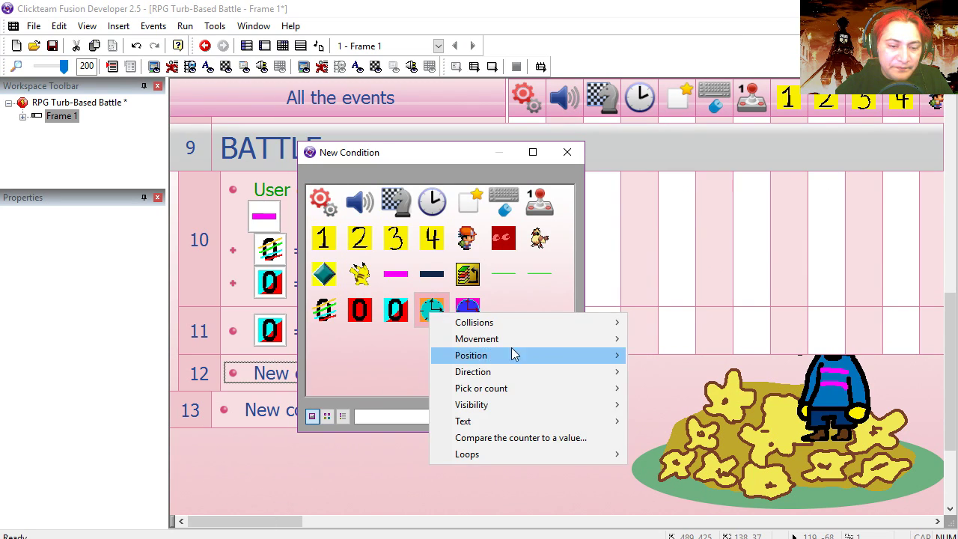
click(545, 436)
click(363, 240)
click(380, 240)
click(372, 257)
click(594, 389)
- In the TIMER = 120 event, set the TIMER counter to 0 and copy that action to the TURN counter
drag(247, 521, 808, 535)
right_click(715, 388)
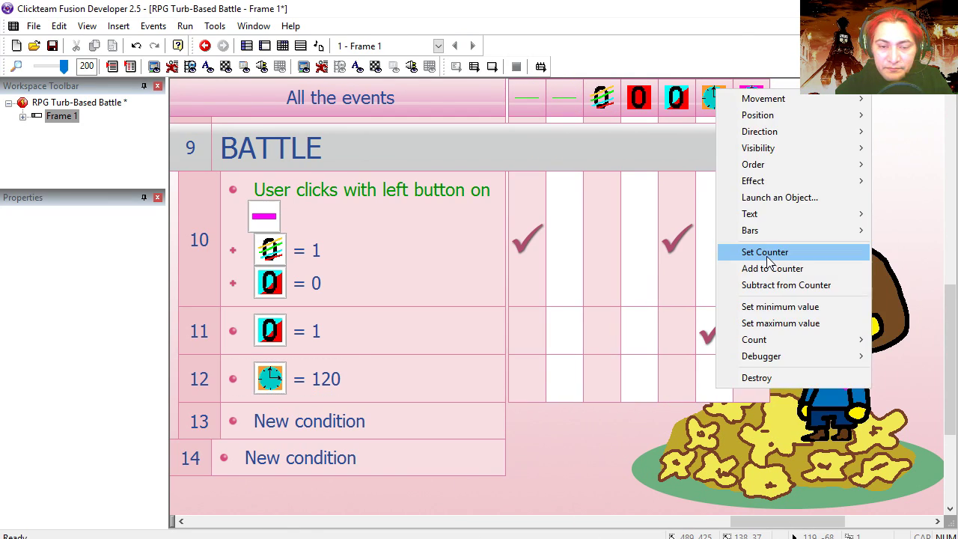
click(768, 257)
click(697, 458)
click(698, 461)
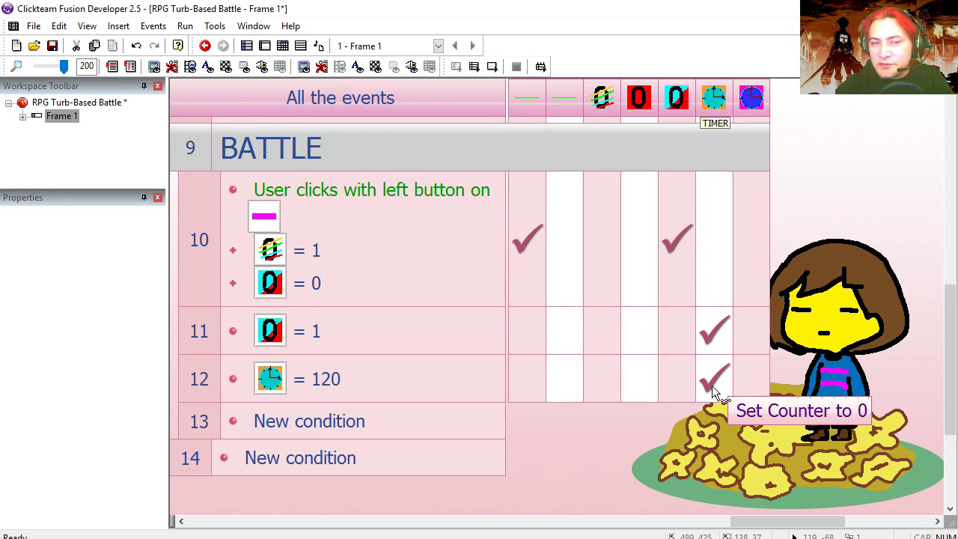
drag(711, 385, 674, 385)
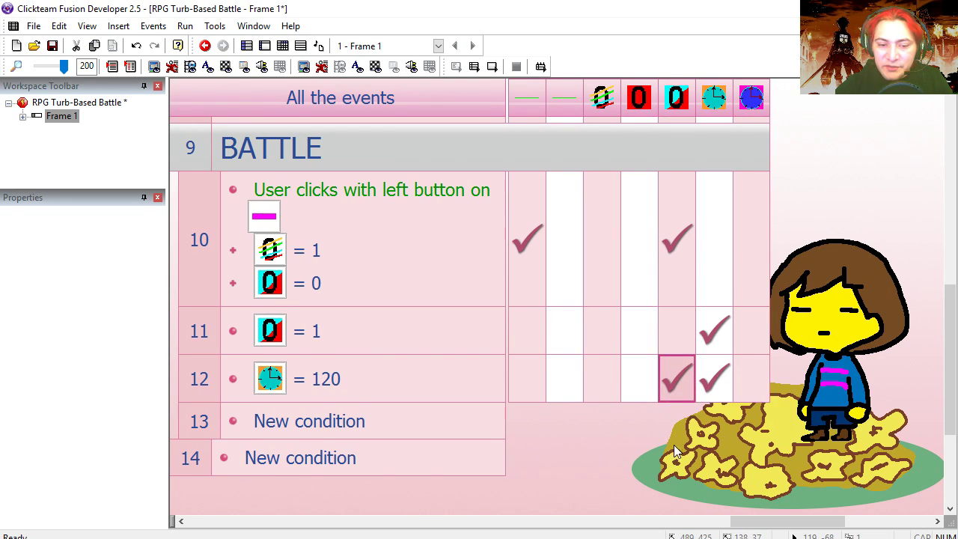
- Add an action to the TIMER = 120 event that subtracts RRandom(15, 20) from Pikachu's HP counter
scroll(682, 427, left, 1)
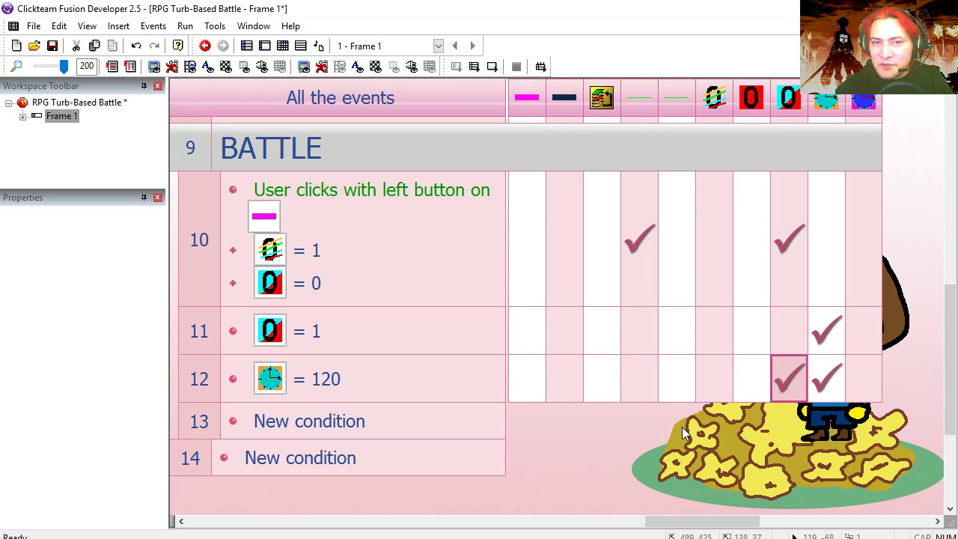
right_click(679, 379)
click(748, 278)
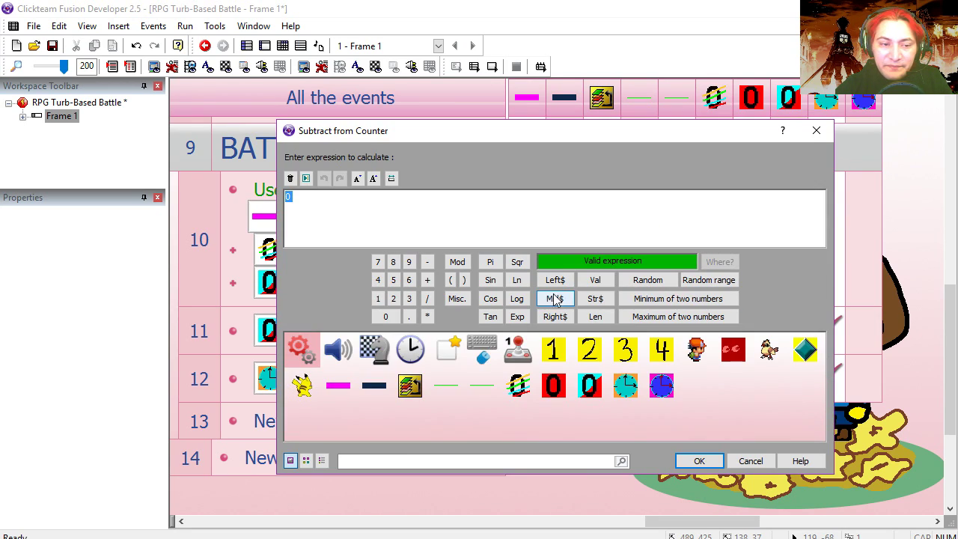
click(697, 288)
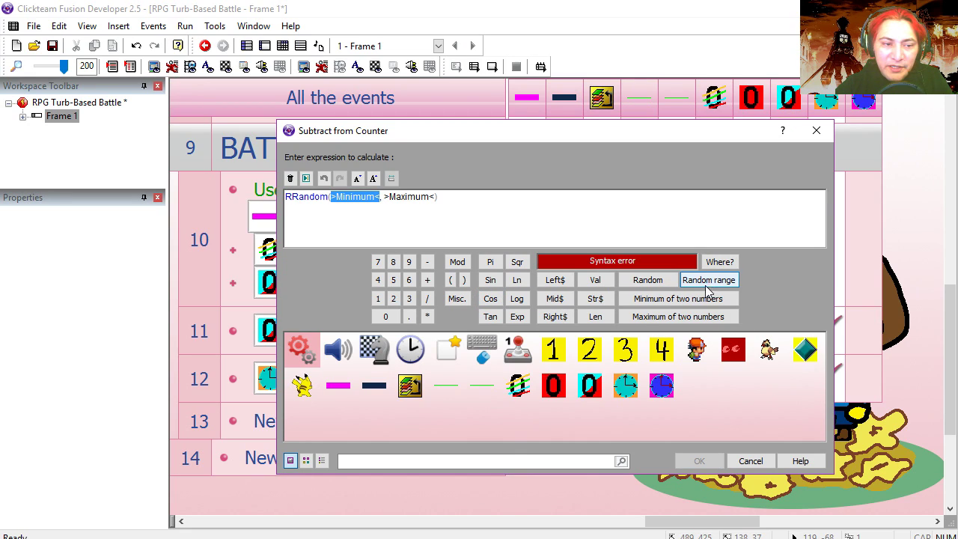
click(379, 304)
click(394, 283)
drag(396, 197, 372, 203)
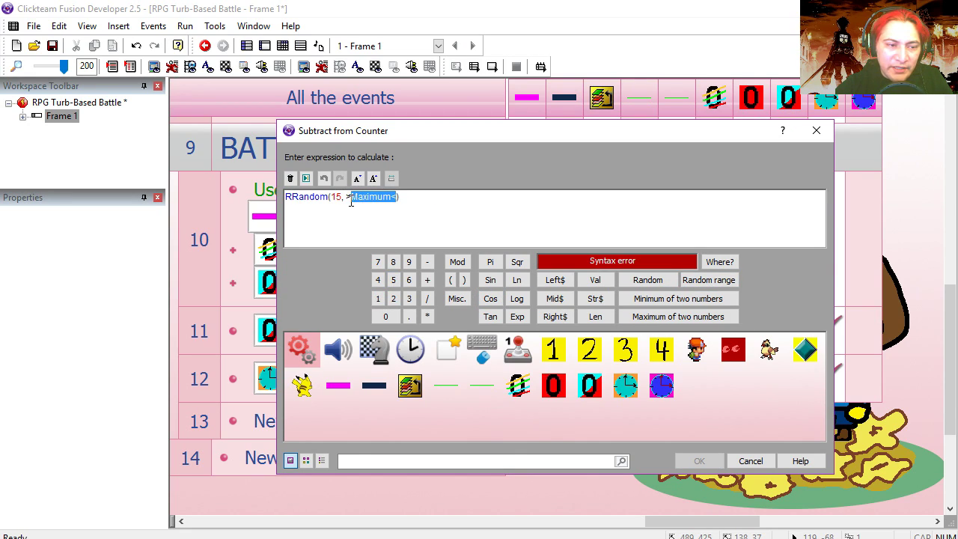
text(20)
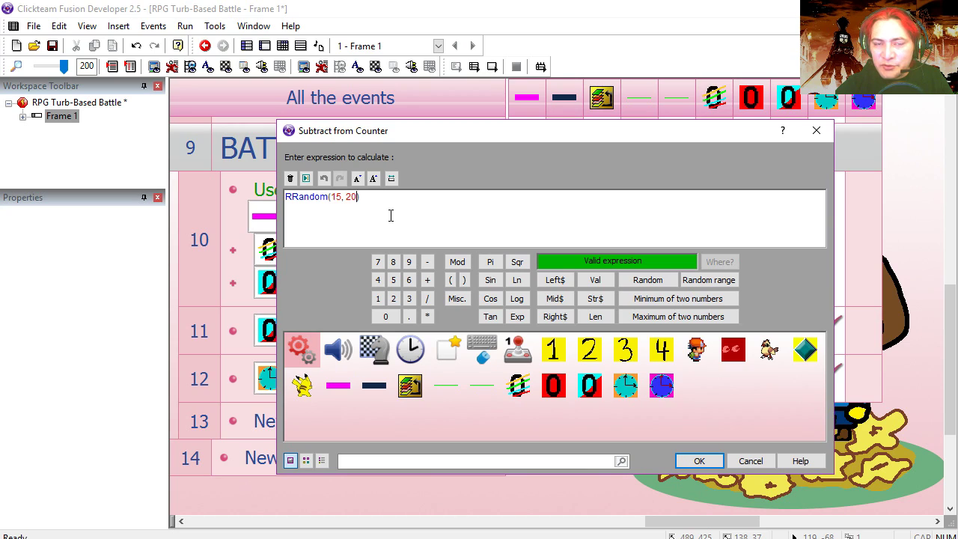
click(697, 460)
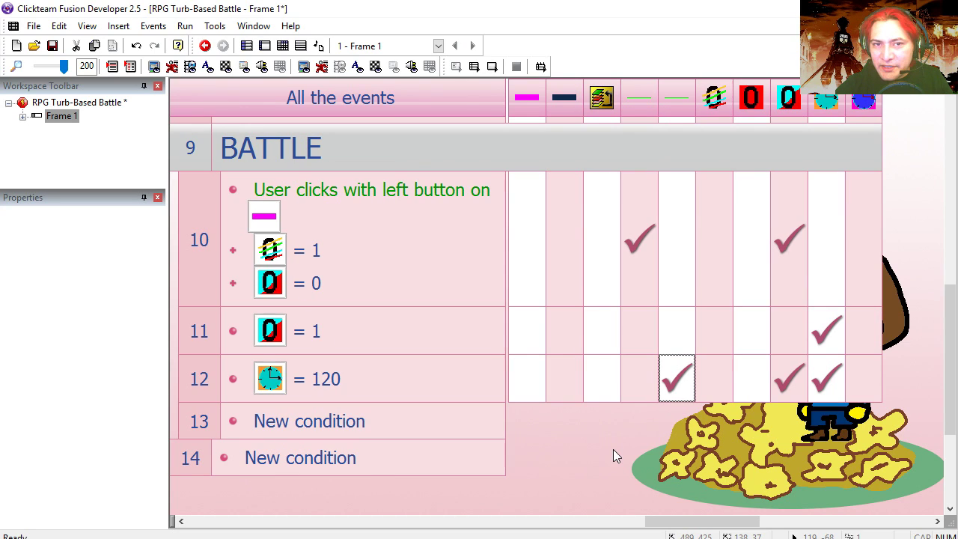
- Test-run the frame, enter a battle and use FIGHT repeatedly to check the alternating damage on both HP bars
click(494, 69)
key(Left)
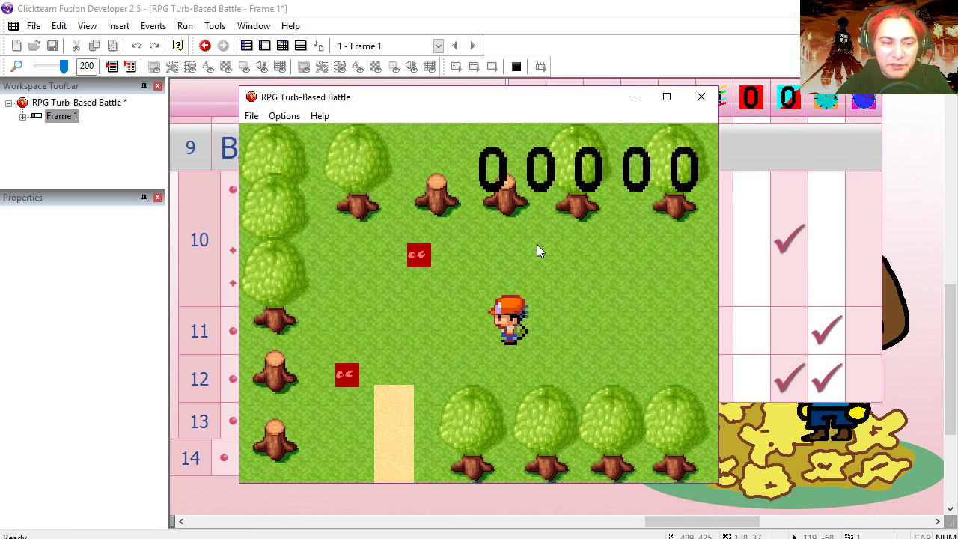
key(Up)
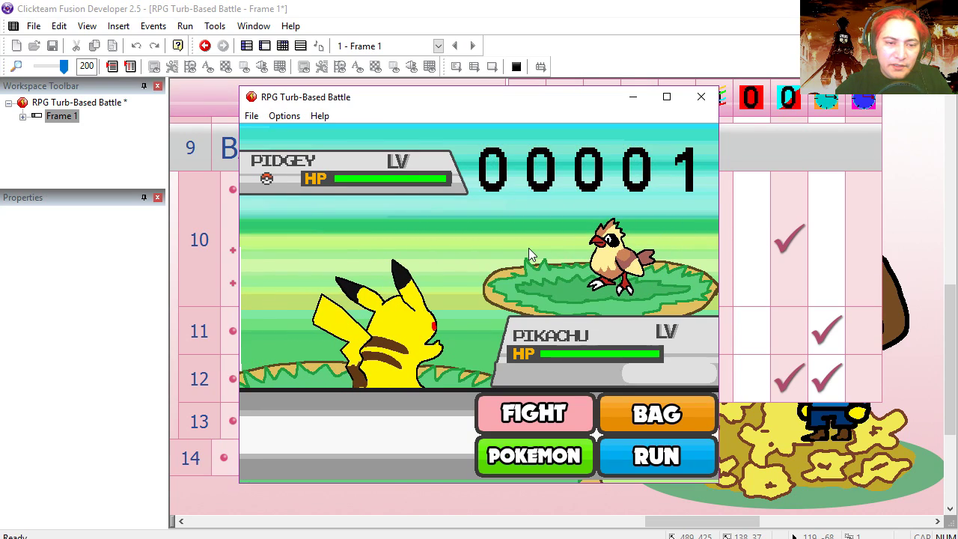
click(538, 417)
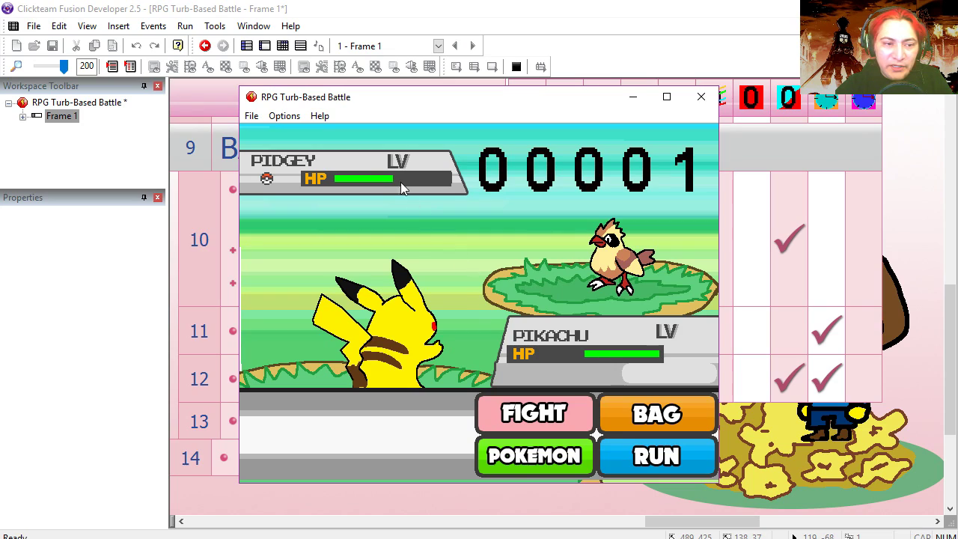
click(540, 414)
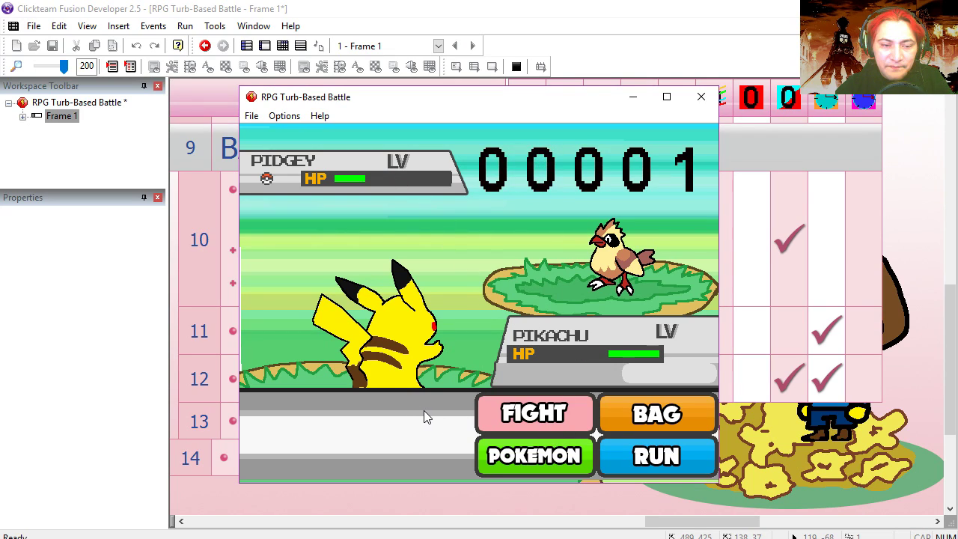
click(526, 414)
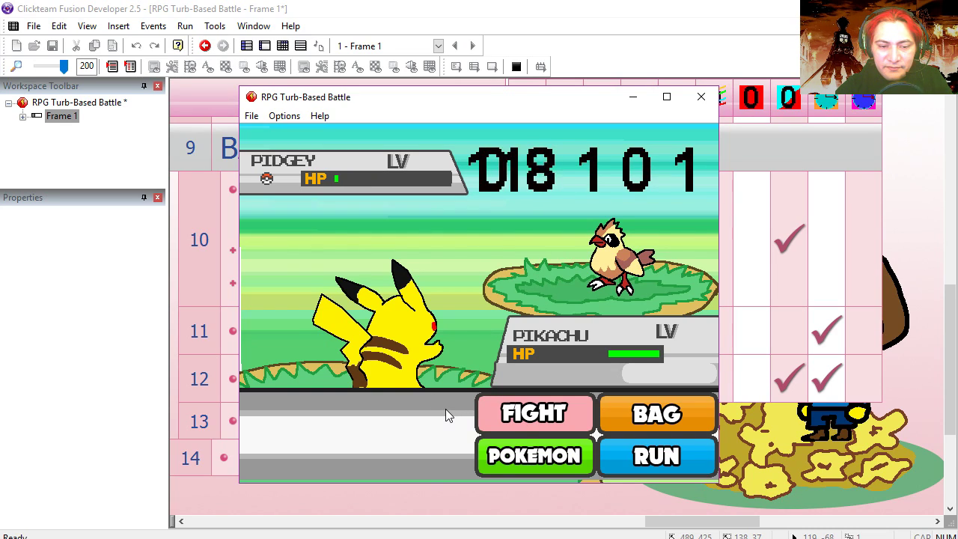
click(535, 415)
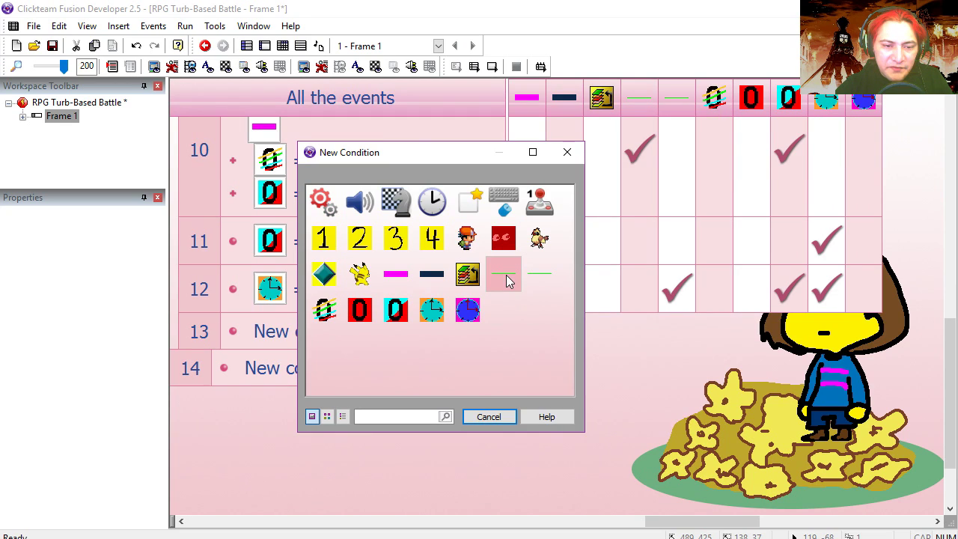
- Add a BATTLE event for Pidgey's HP counter equal to 0, with an action that destroys Pidgey
click(506, 277)
click(612, 399)
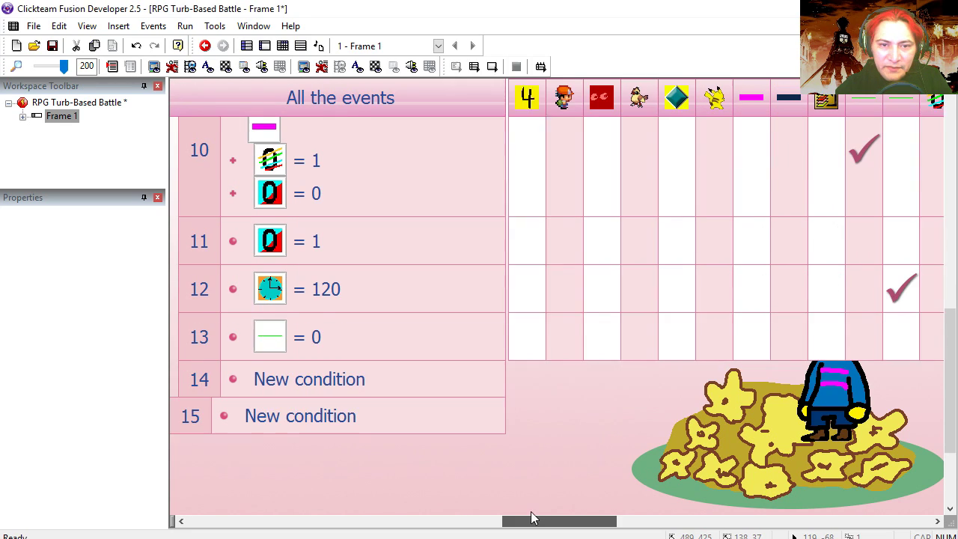
drag(531, 514, 533, 514)
right_click(604, 347)
click(644, 334)
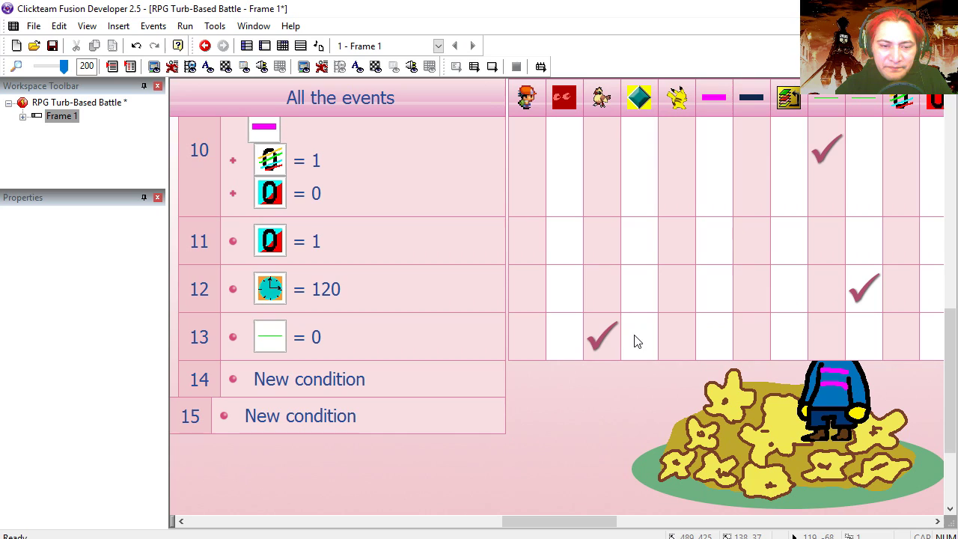
- Preview Mosaic and Cell for the Pidgey object's Fade Out transition, and confirm Zoom as the transition
key(ctrl+m)
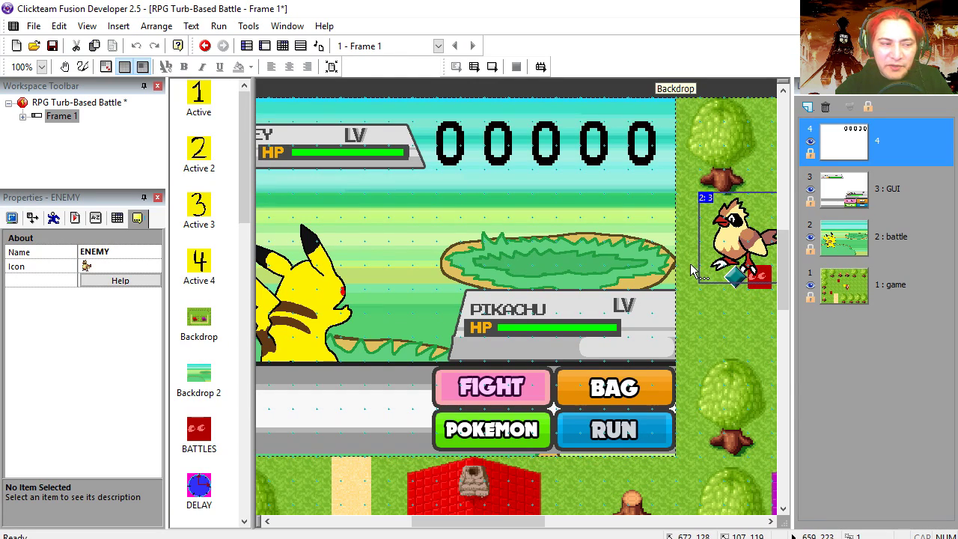
click(13, 218)
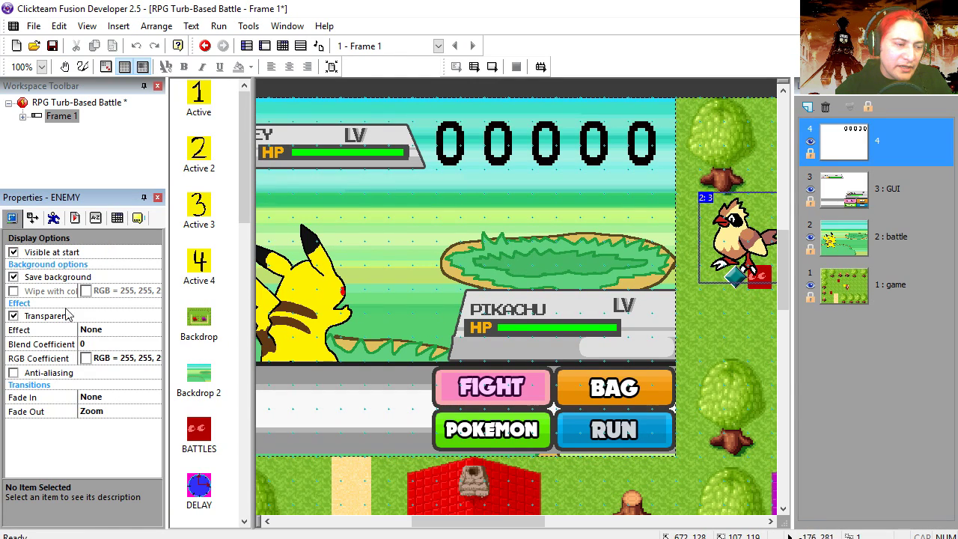
click(124, 417)
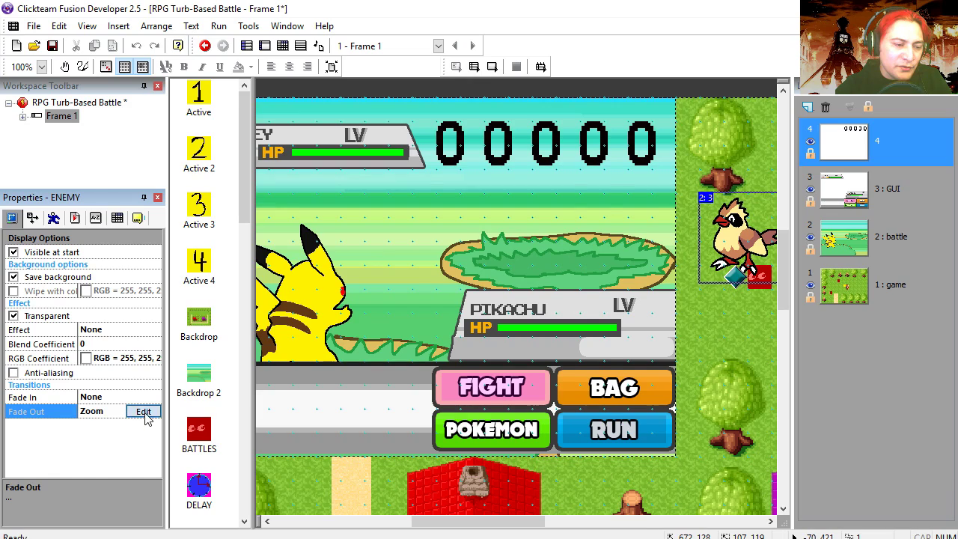
click(146, 416)
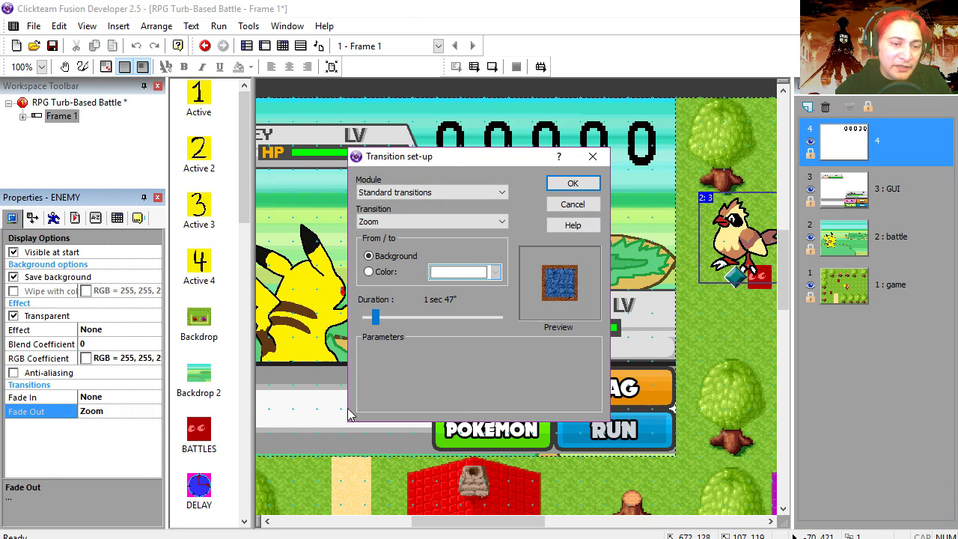
click(502, 223)
click(386, 312)
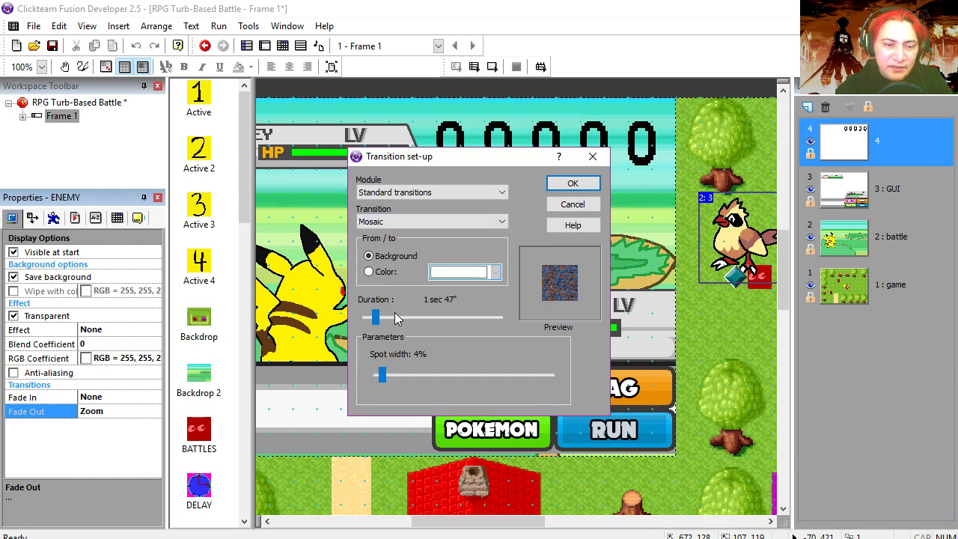
click(497, 222)
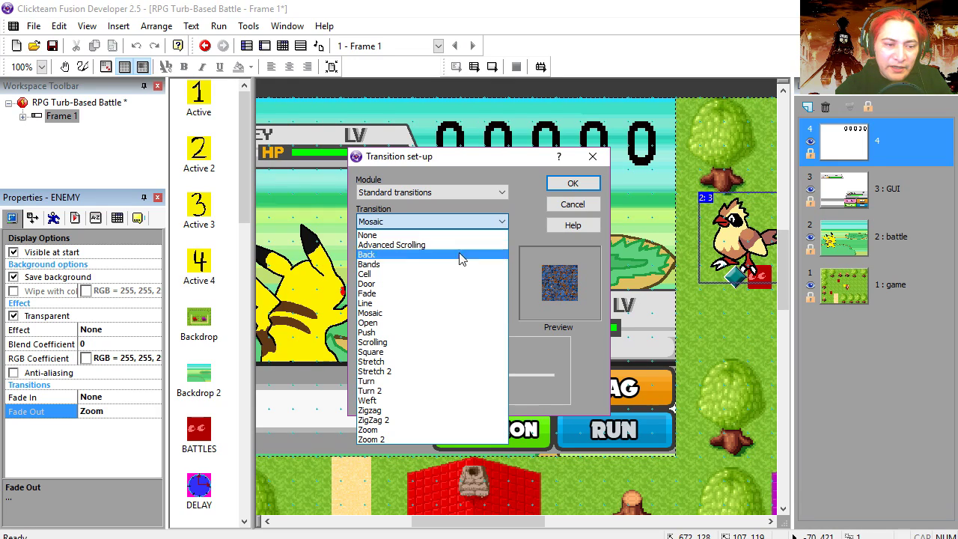
click(417, 273)
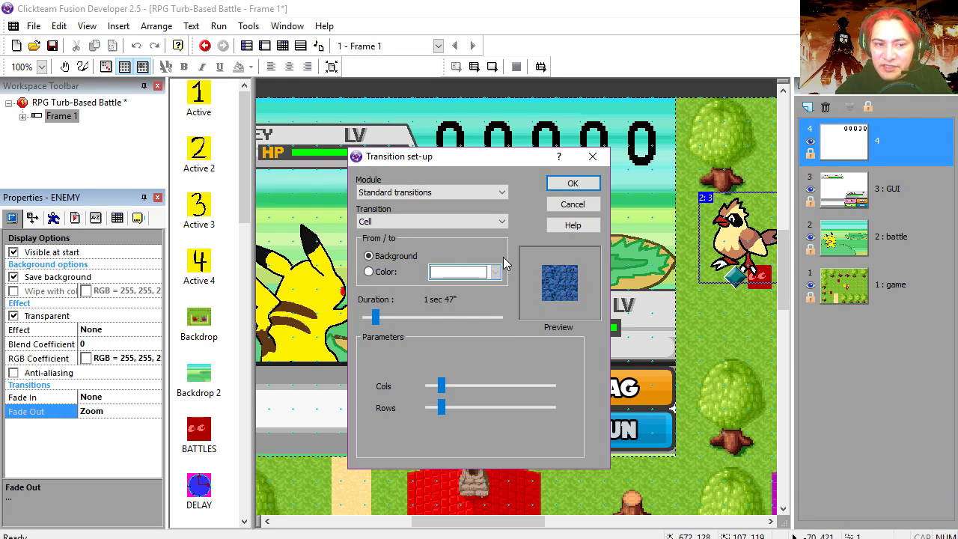
click(503, 225)
click(395, 429)
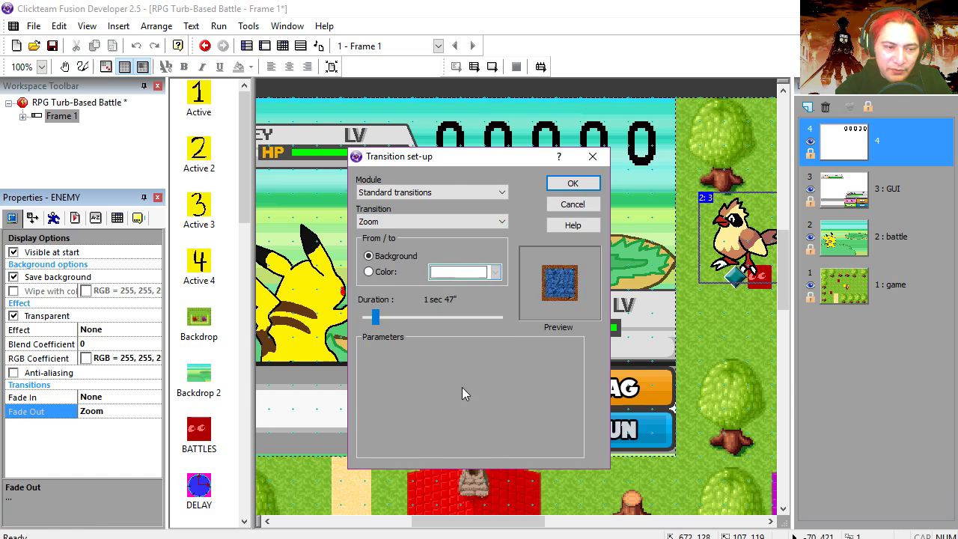
click(572, 183)
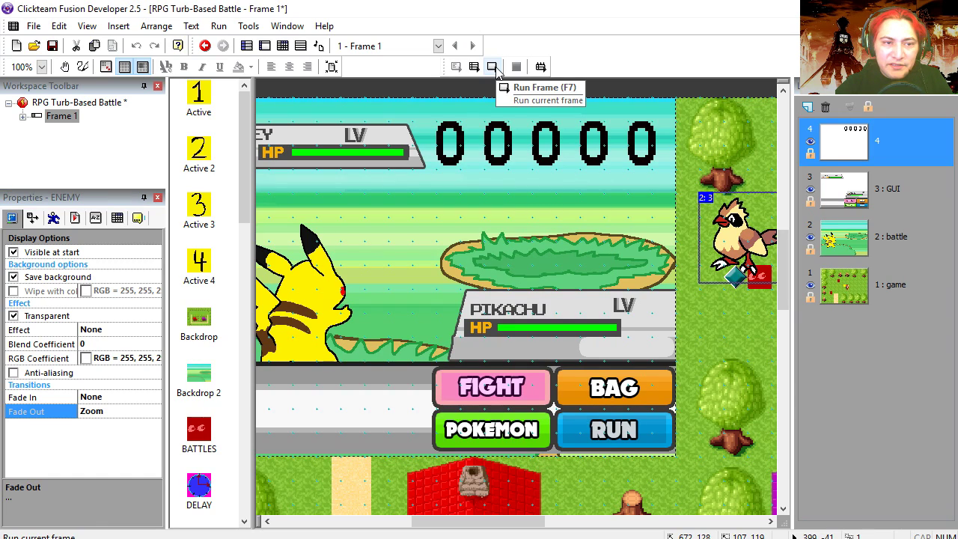
- Test-run the frame and use FIGHT repeatedly in a battle to check that Pidgey is destroyed when its HP runs out
click(496, 67)
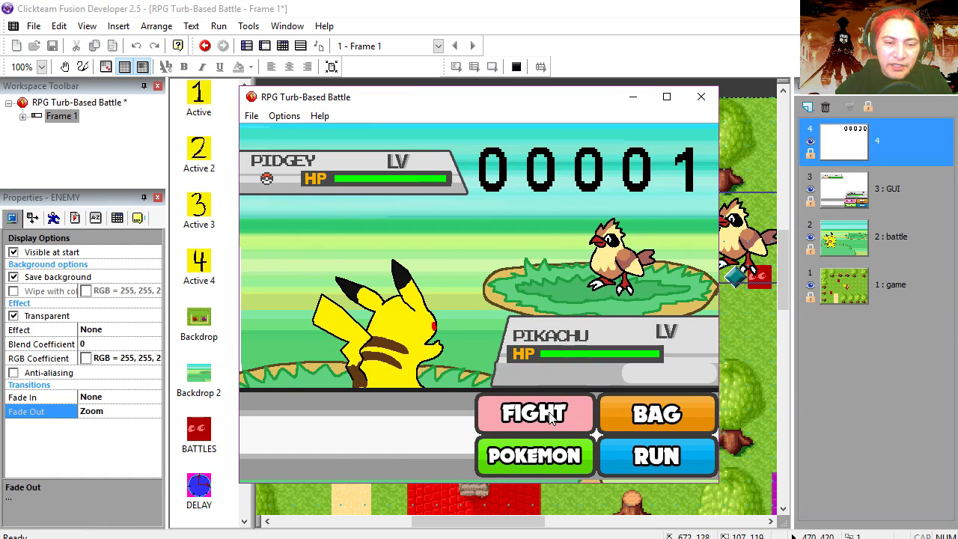
click(550, 418)
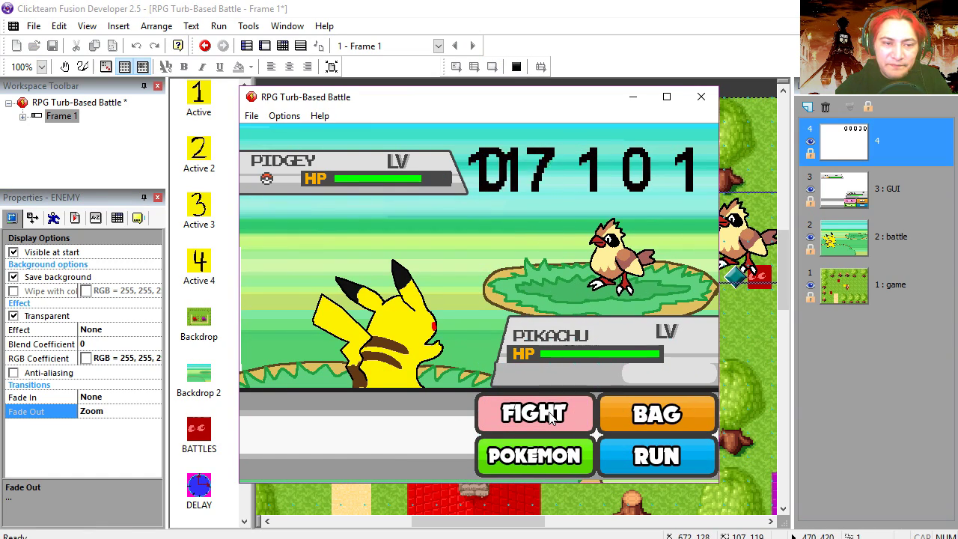
click(549, 417)
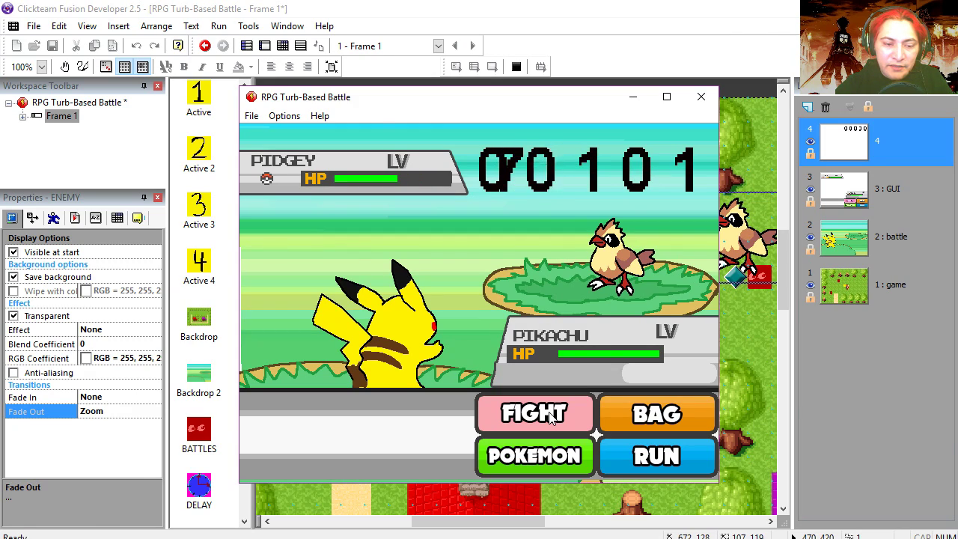
click(552, 418)
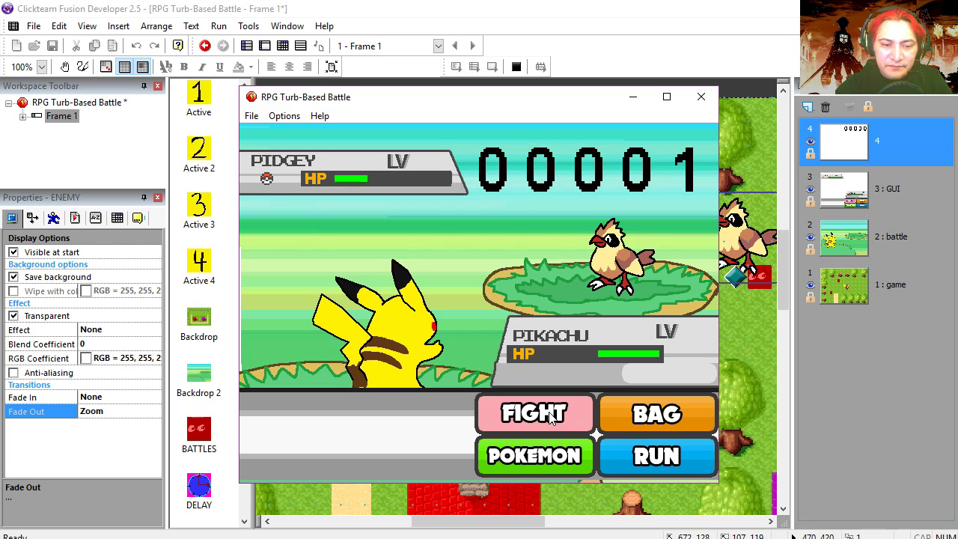
click(550, 417)
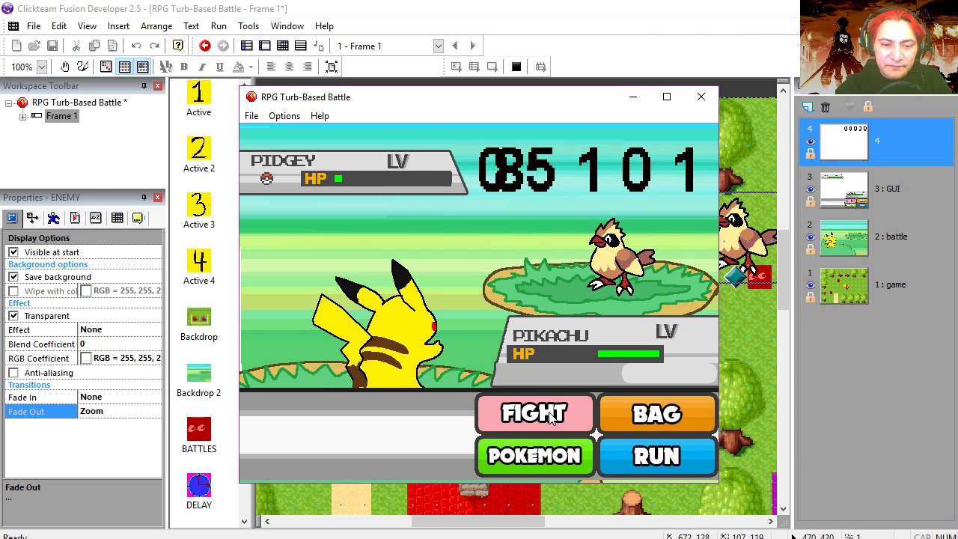
click(550, 418)
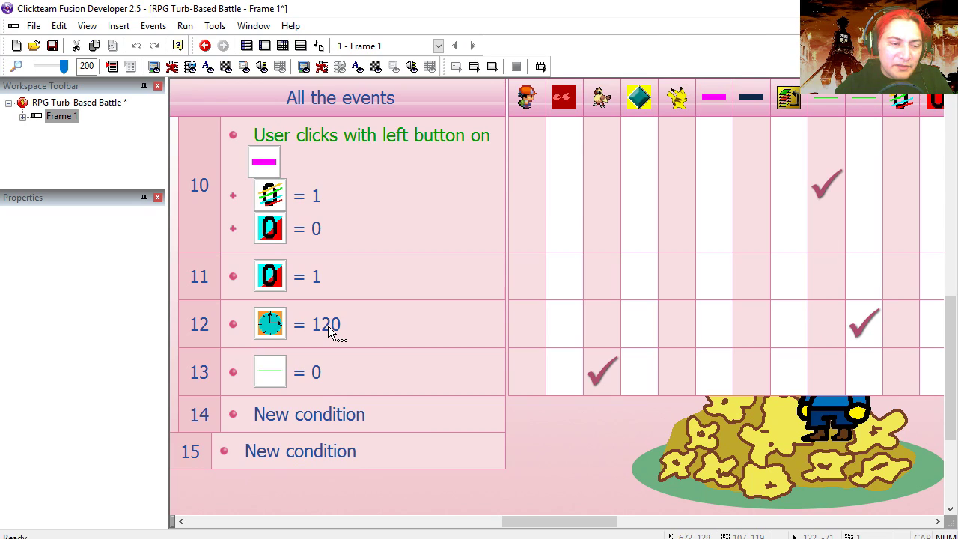
- Add a condition to the TIMER = 120 event requiring the number of ENEMY objects to be greater than 0
right_click(329, 329)
click(353, 337)
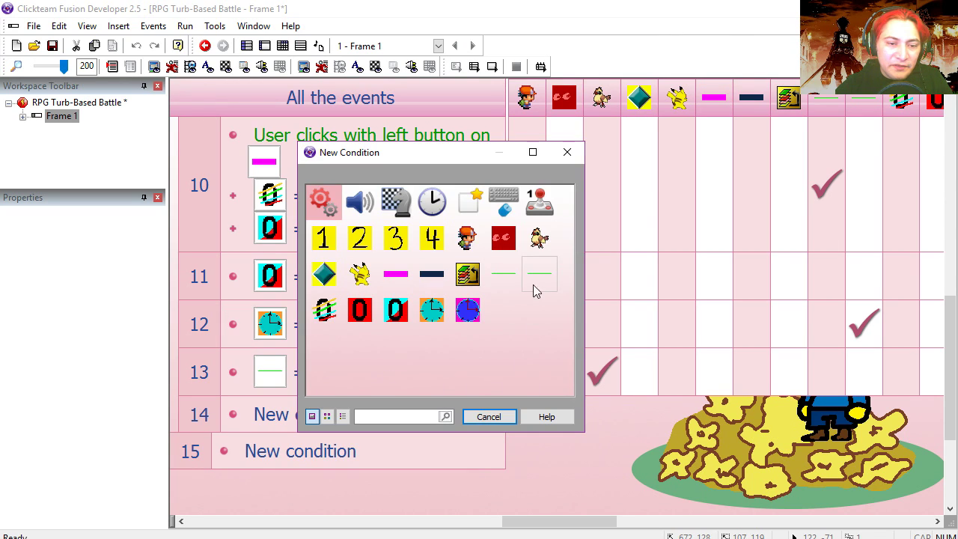
click(539, 238)
mouse_move(624, 333)
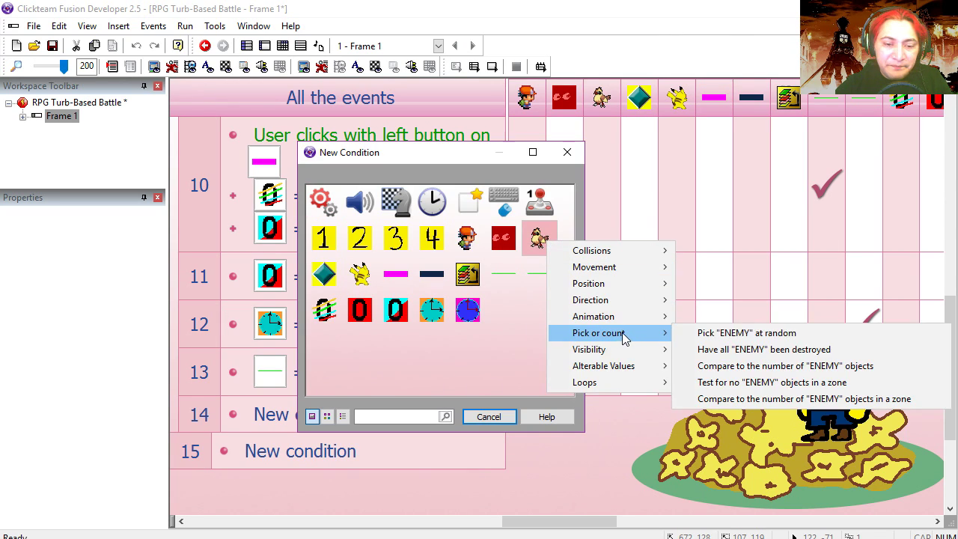
click(740, 368)
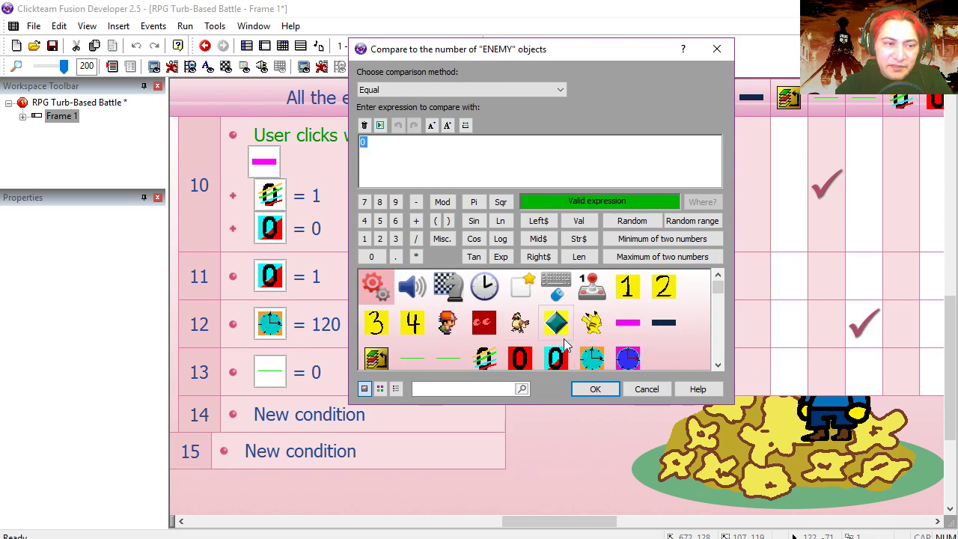
click(419, 90)
click(390, 153)
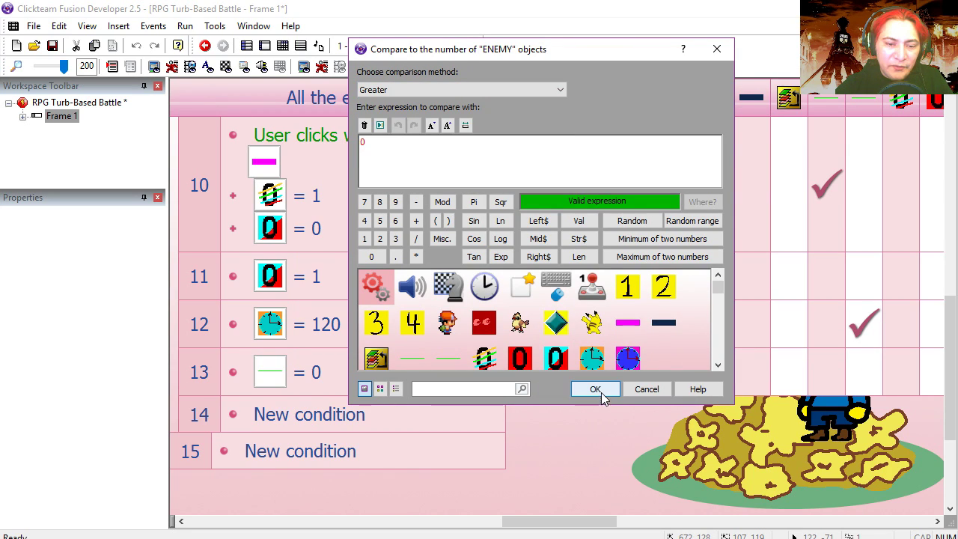
click(597, 390)
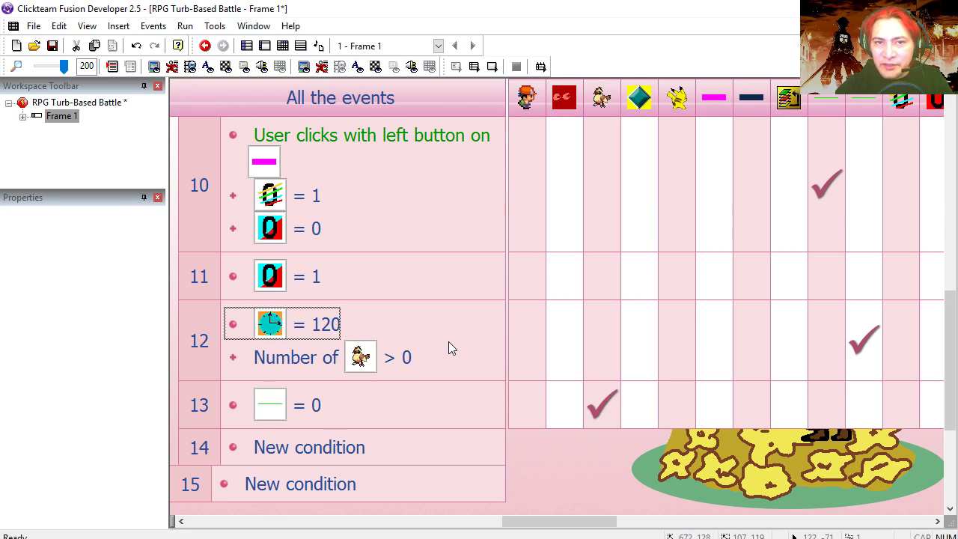
- Test-run the frame and walk the trainer up and left to check the battle with the new condition
click(492, 67)
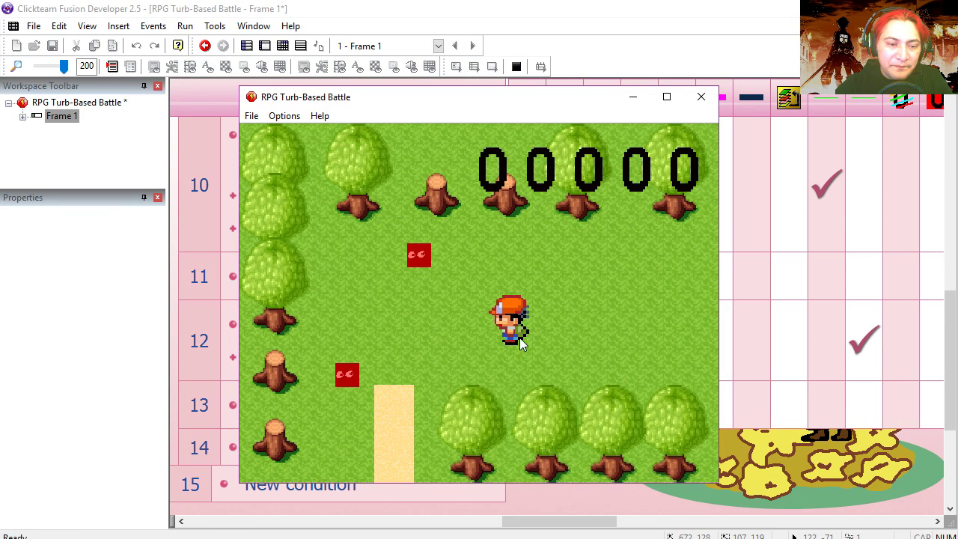
key(Up)
key(Up)
key(Left)
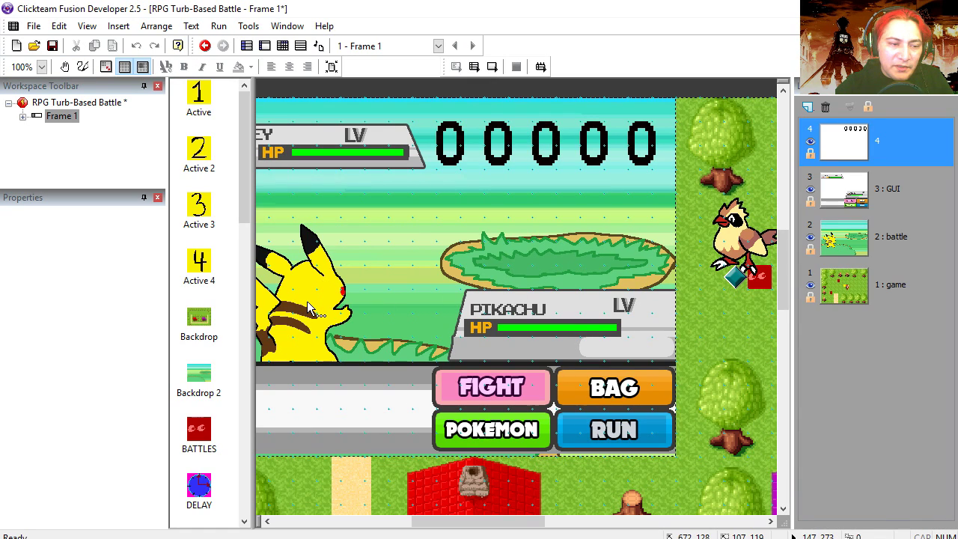
- Play the HIT animations of the Pikachu and Pidgey objects to preview their colour-flash frames
double_click(306, 308)
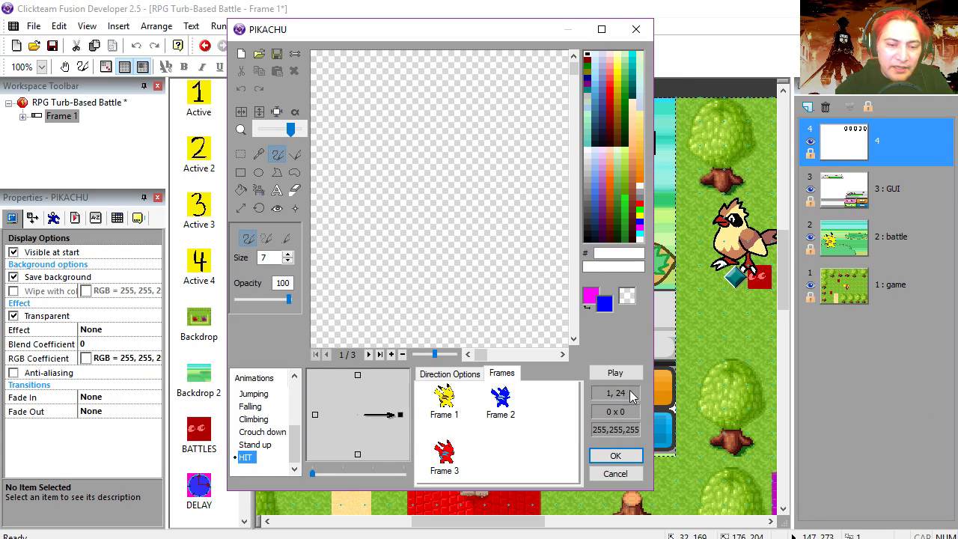
click(617, 374)
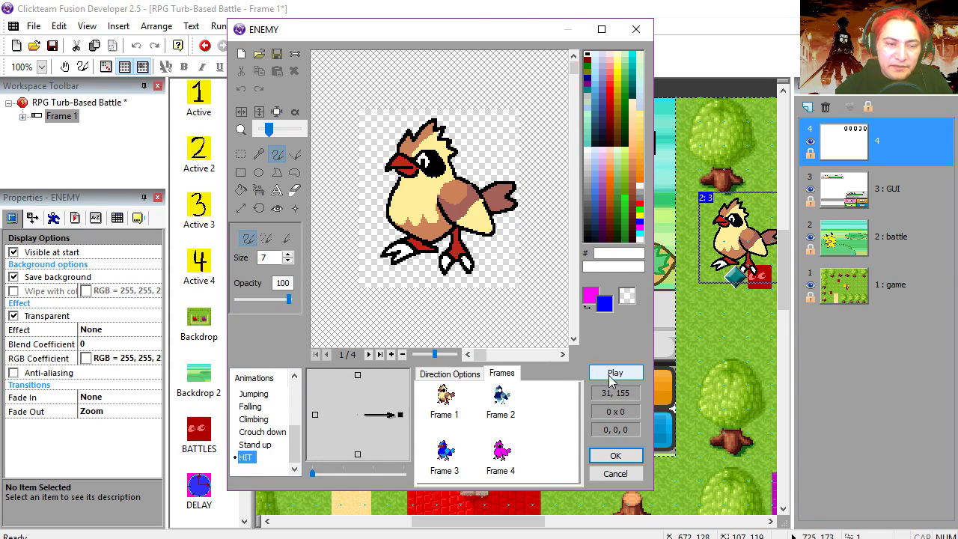
click(612, 374)
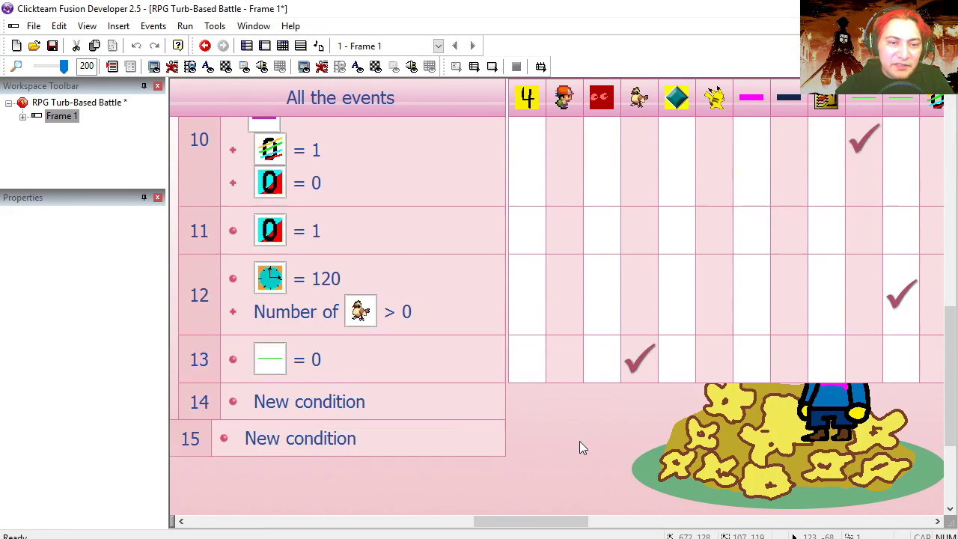
- Add an action to the TIMER = 120 event that changes Pikachu's animation sequence to HIT, and check it in a test battle
scroll(582, 448, up, 3)
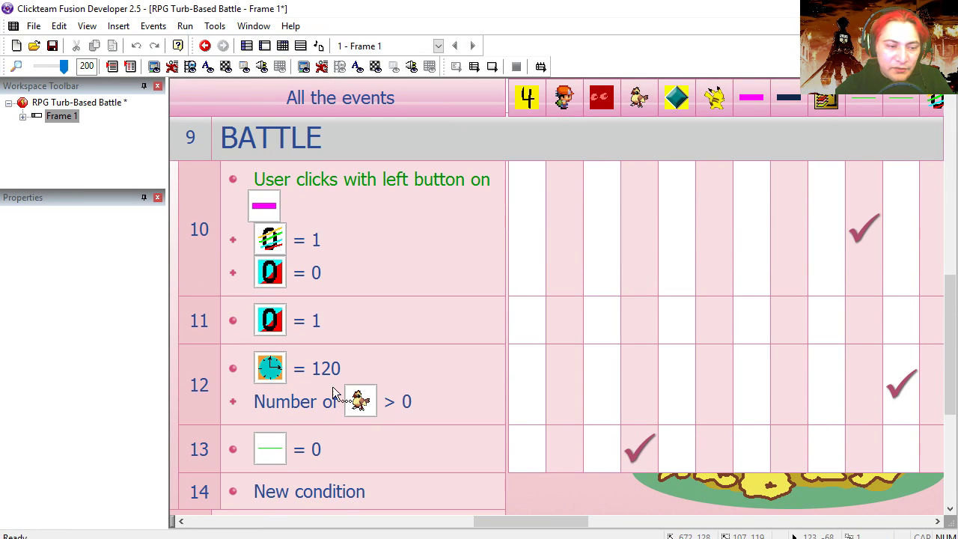
drag(504, 520, 604, 516)
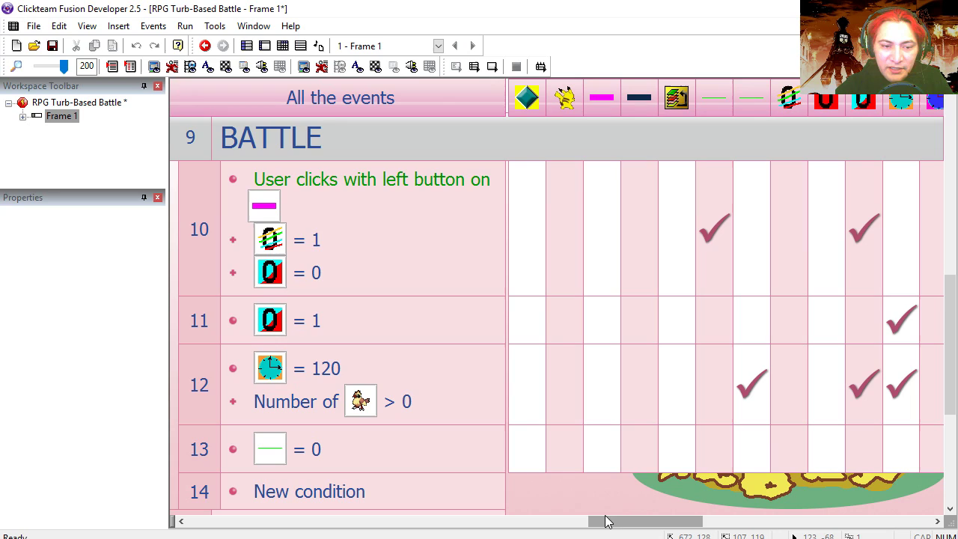
right_click(557, 380)
mouse_move(613, 192)
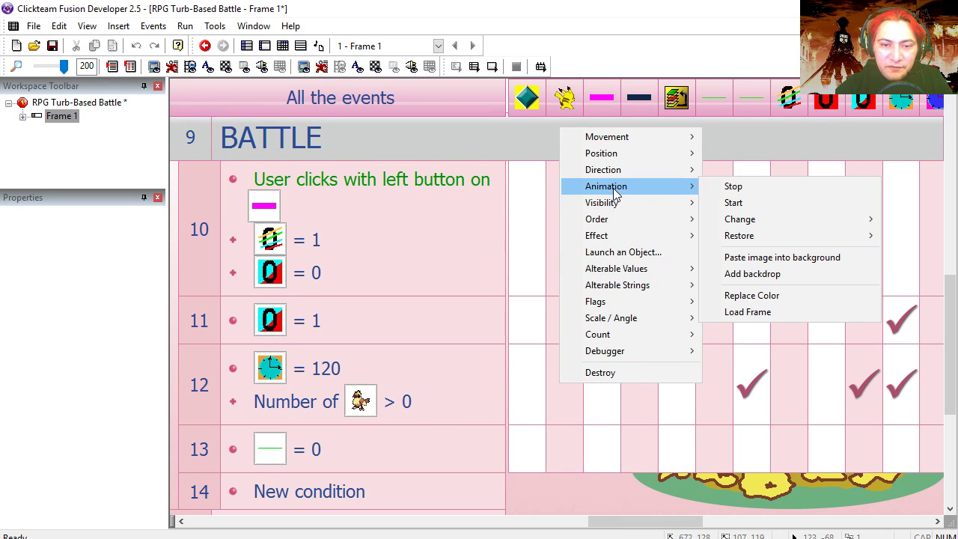
mouse_move(746, 219)
click(654, 219)
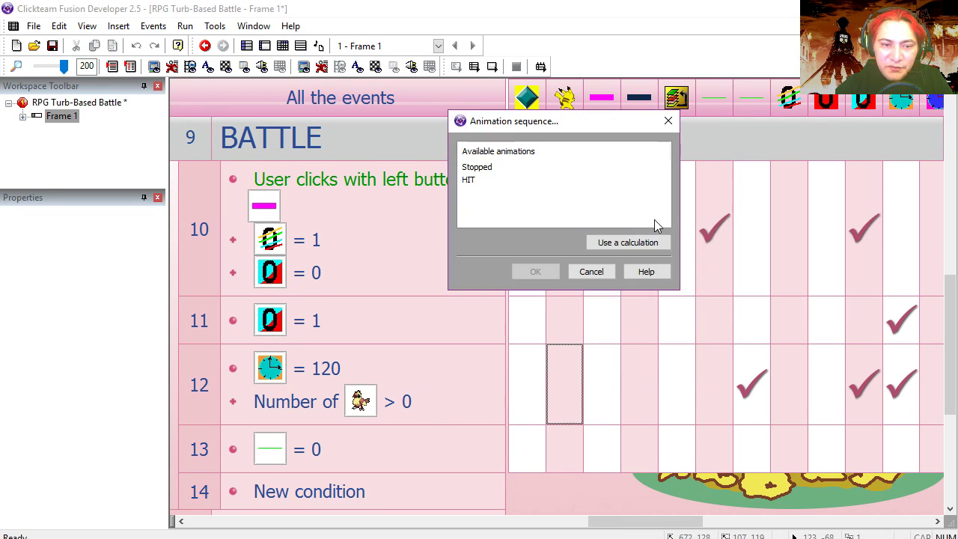
click(470, 180)
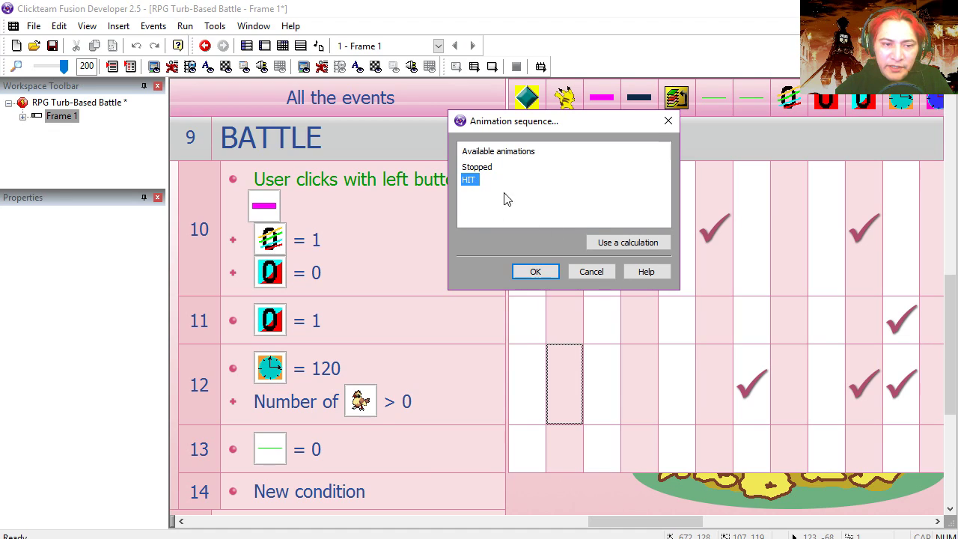
click(535, 272)
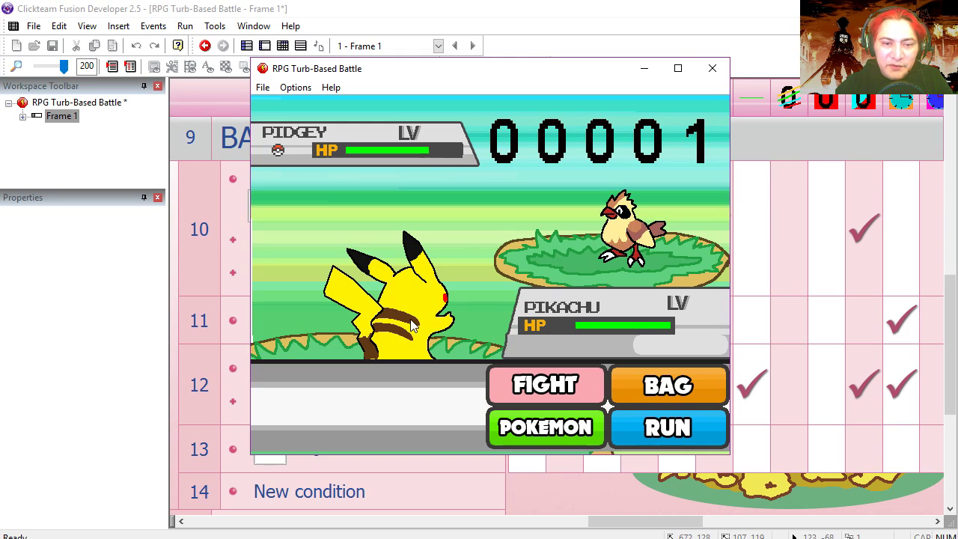
drag(603, 77, 607, 49)
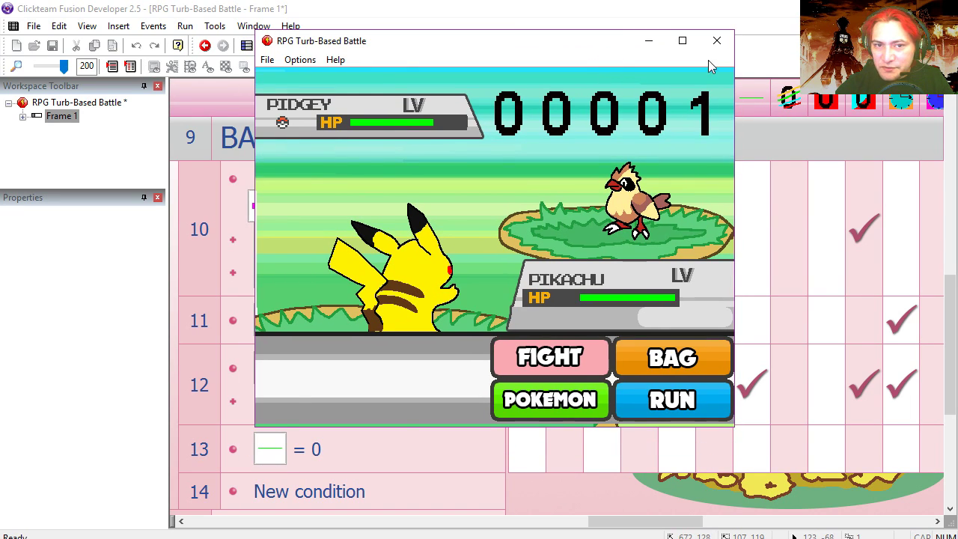
click(716, 42)
- Add an action to event 10, the battle click event, that changes Pidgey's animation sequence to HIT
click(507, 520)
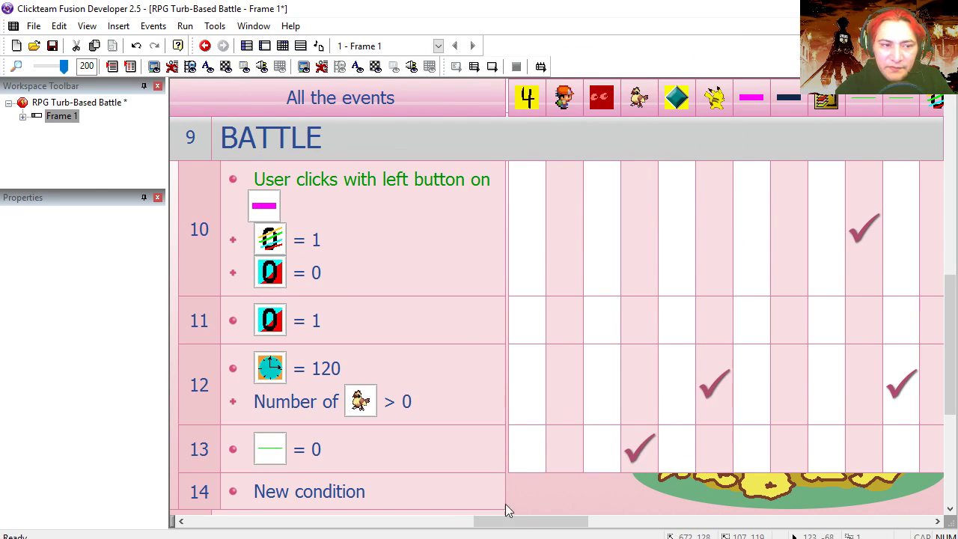
right_click(644, 244)
mouse_move(704, 303)
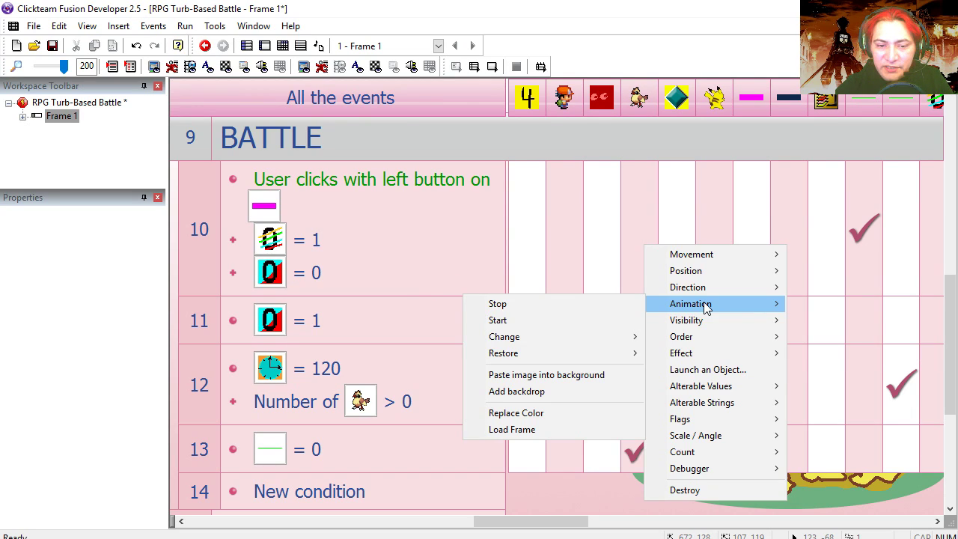
mouse_move(556, 342)
click(673, 338)
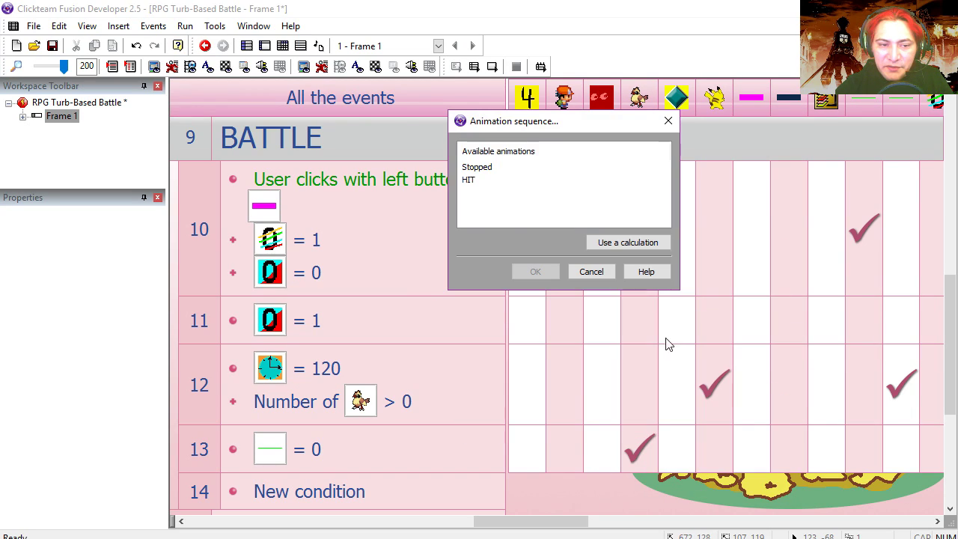
click(469, 180)
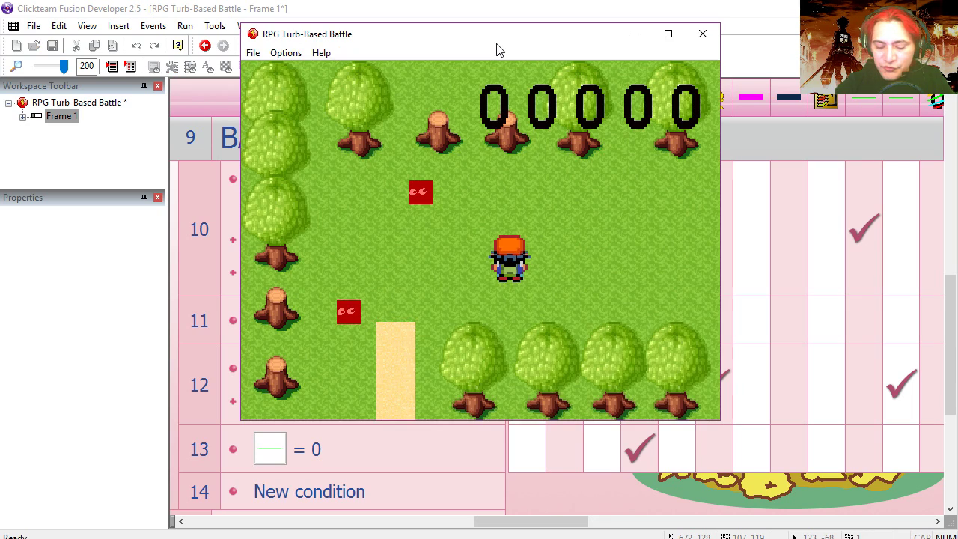
- Test-run the frame, walk the trainer left and up into a battle, and attack Pidgey with FIGHT
key(Left)
key(Up)
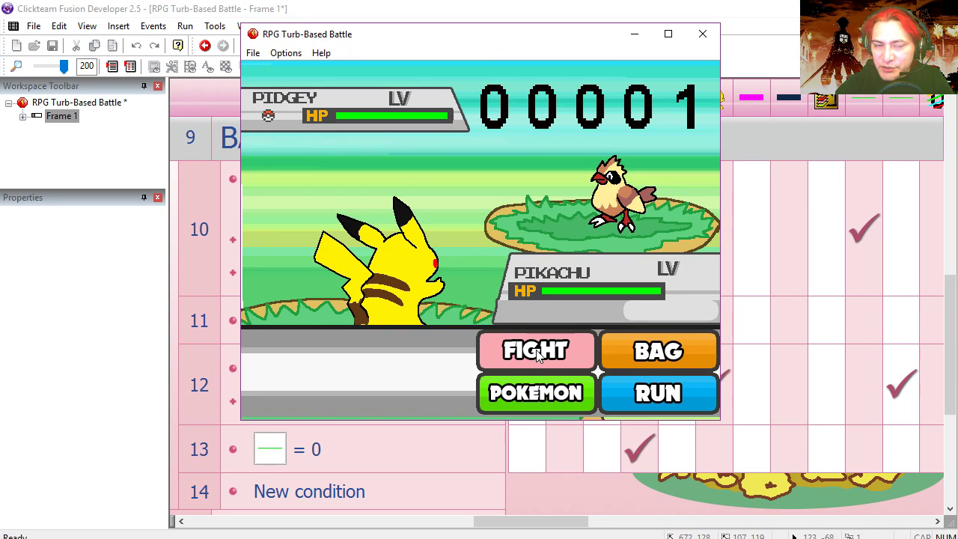
click(535, 355)
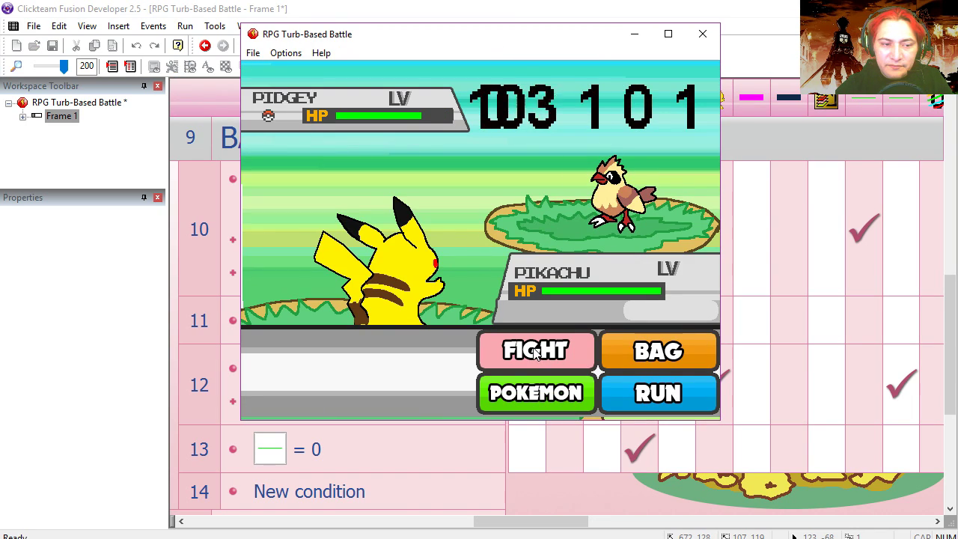
click(545, 361)
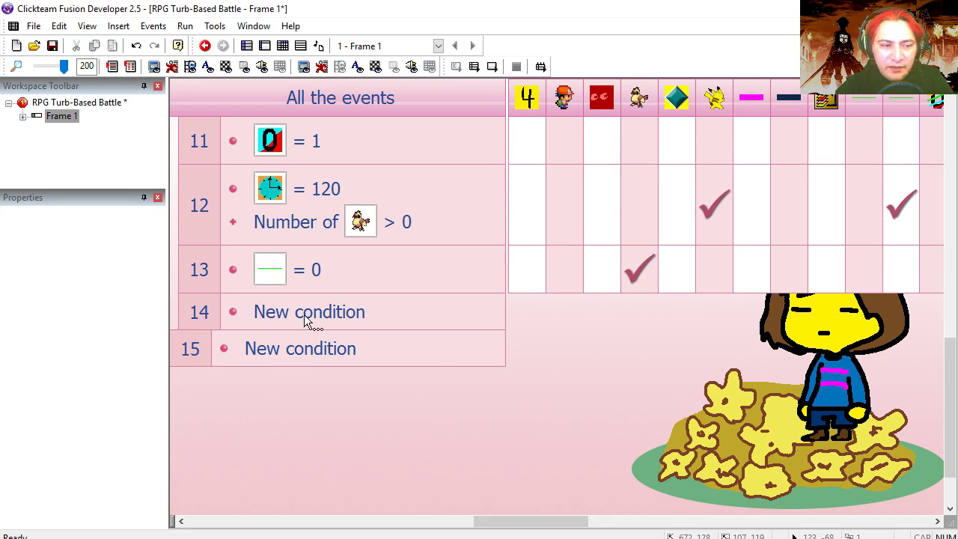
- Add an action to event 13, the enemy HP = 0 event, that adds 1 to the DELAY counter
drag(526, 522, 819, 509)
right_click(674, 277)
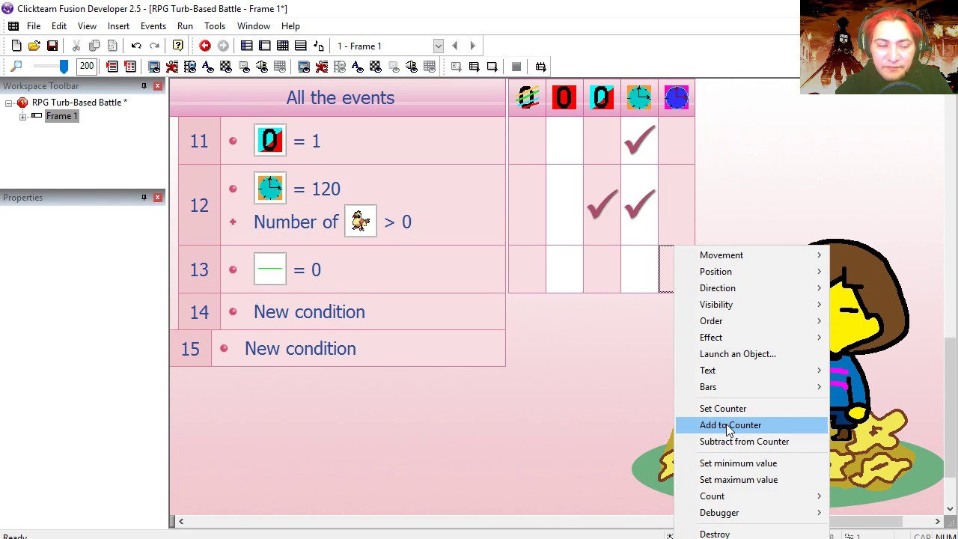
click(728, 425)
click(378, 298)
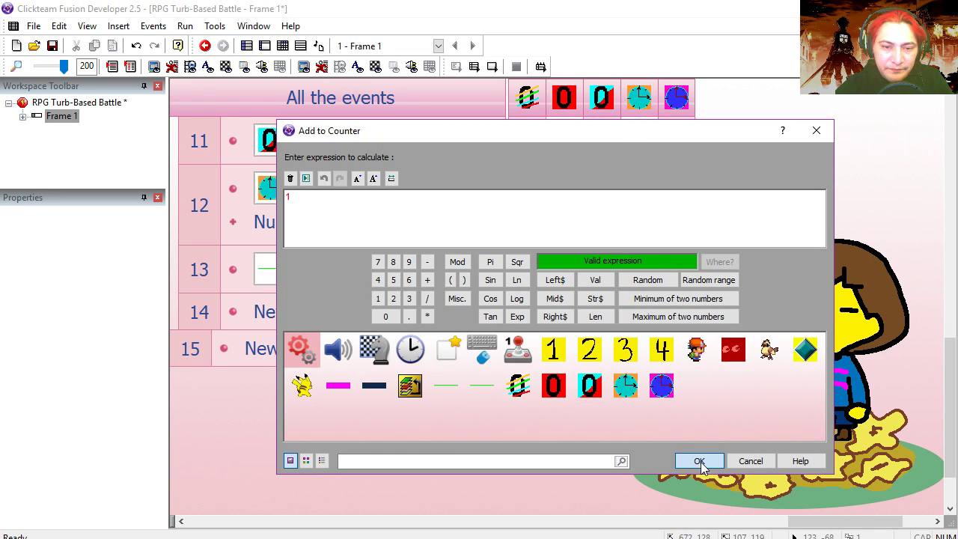
click(699, 461)
- Create a new event 14 with the condition that the DELAY counter is greater than or equal to 150
click(292, 312)
right_click(465, 306)
click(576, 437)
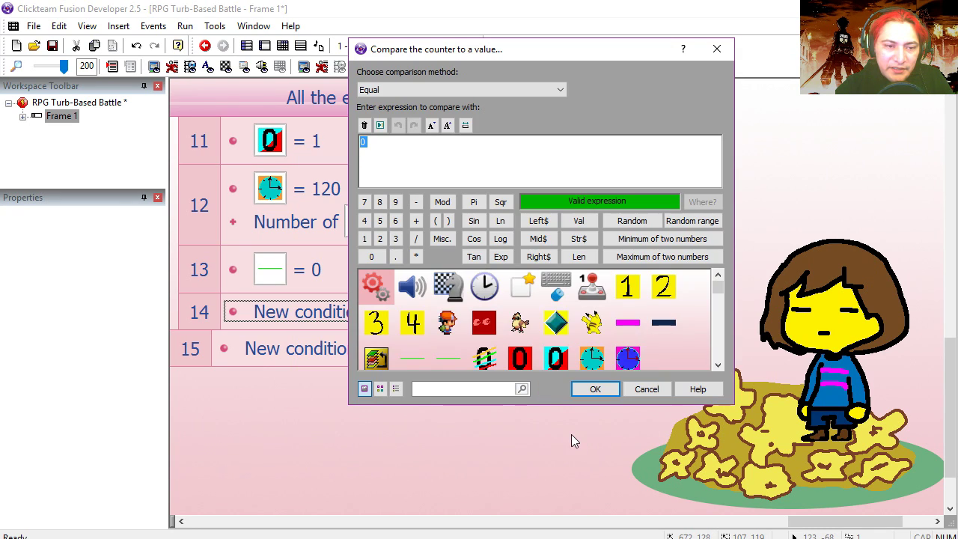
click(364, 239)
click(379, 220)
click(371, 256)
click(419, 90)
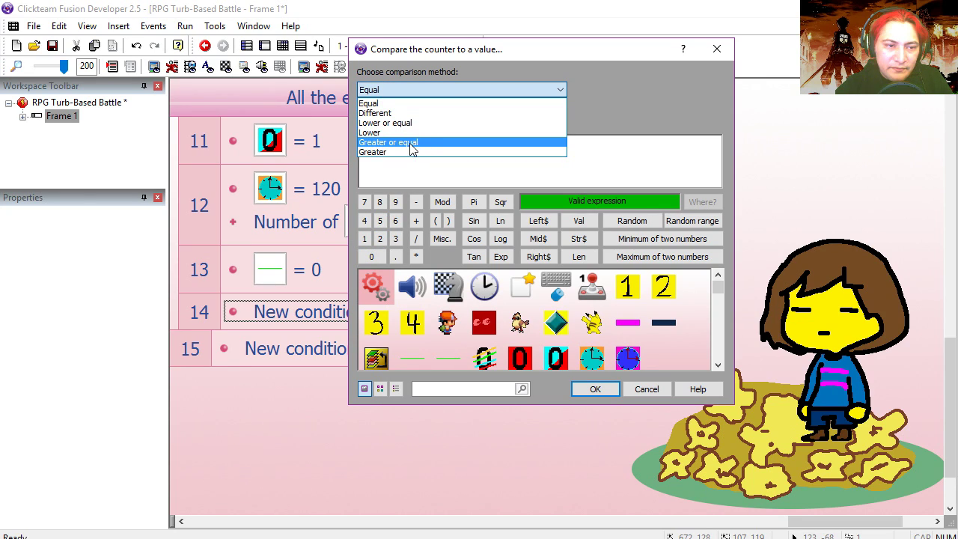
click(412, 142)
click(595, 388)
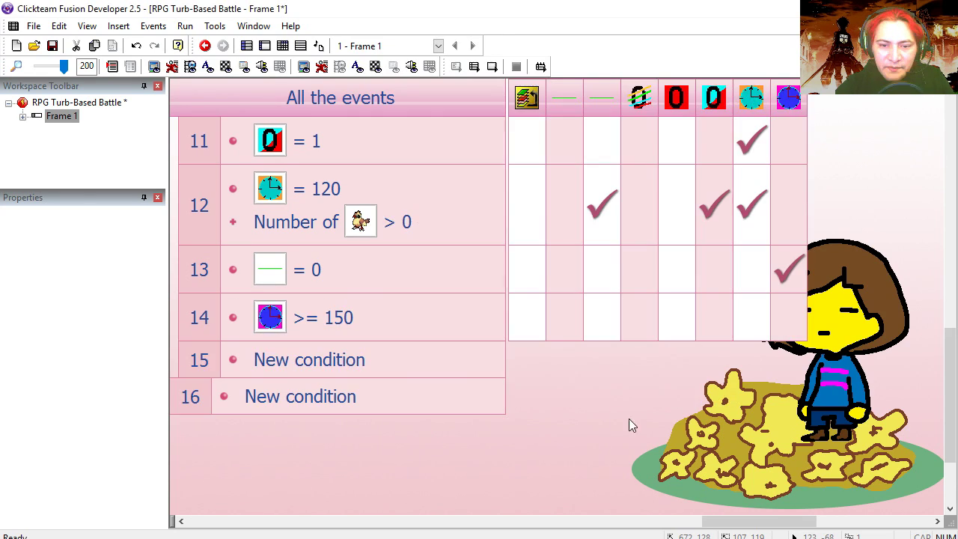
- In the DELAY >= 150 event, set the DELAY counter to 0 and copy that action to the four neighbouring number and timer counters
right_click(791, 333)
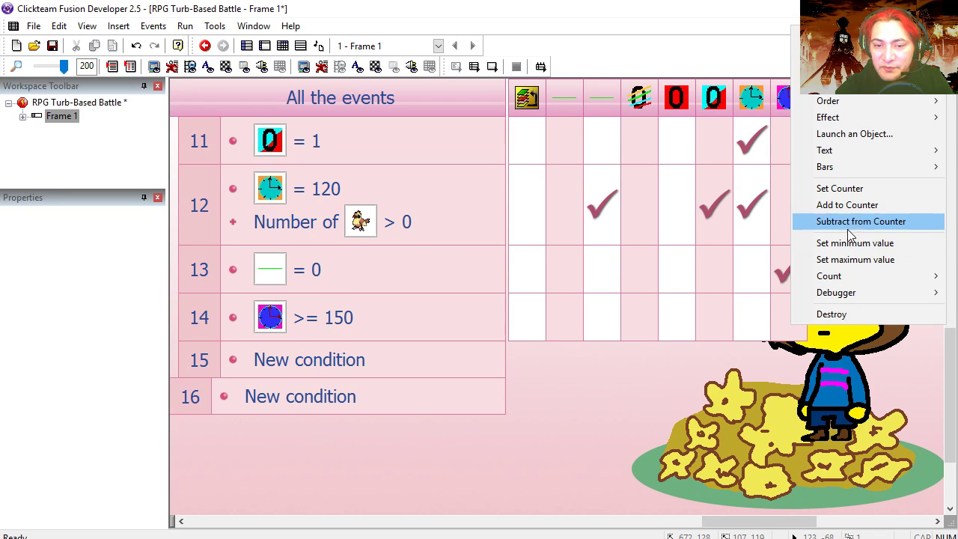
click(851, 194)
click(698, 460)
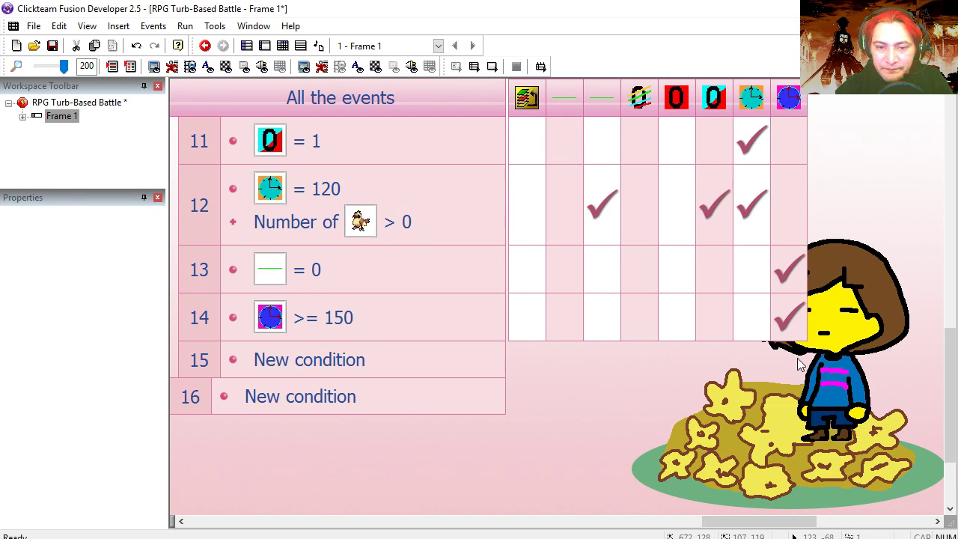
drag(794, 333, 633, 321)
- Add an action to the DELAY >= 150 event that adds a random value between 20 and 40 to Pikachu's HP counter
scroll(634, 322, left, 1)
right_click(757, 321)
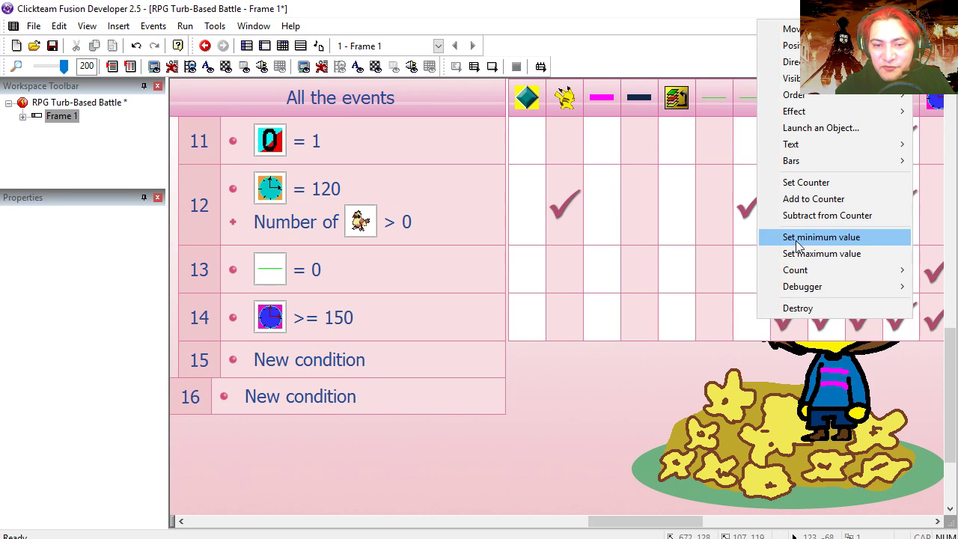
click(813, 198)
click(707, 279)
text(20 >Maximum<))
key(Tab)
click(380, 282)
click(388, 320)
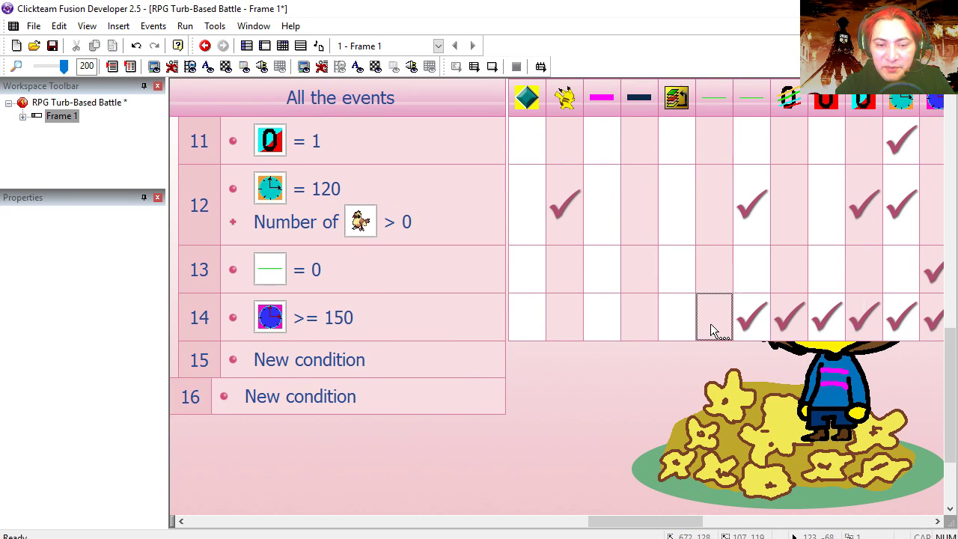
- Add an action to the DELAY >= 150 event that sets Pidgey's HP counter to 100
right_click(711, 325)
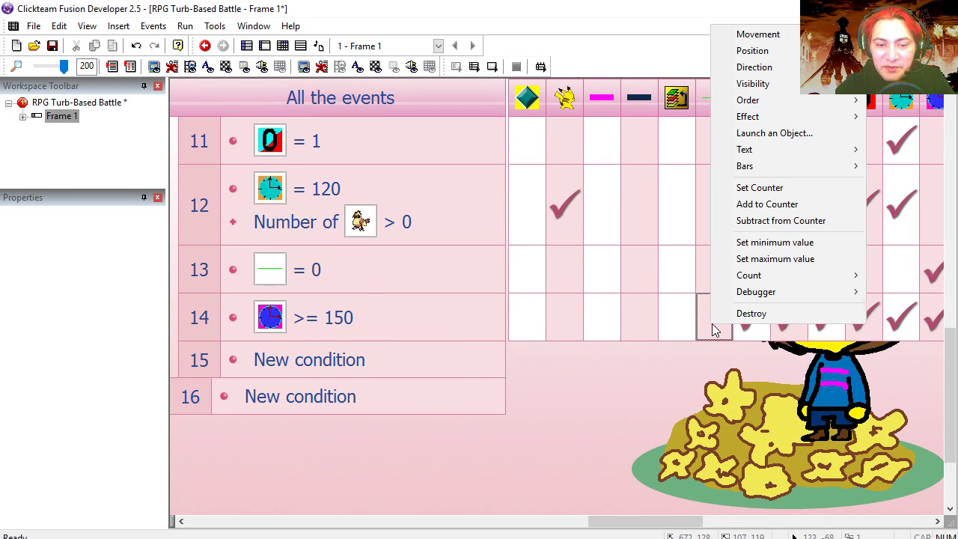
click(758, 188)
click(378, 298)
click(393, 318)
click(394, 318)
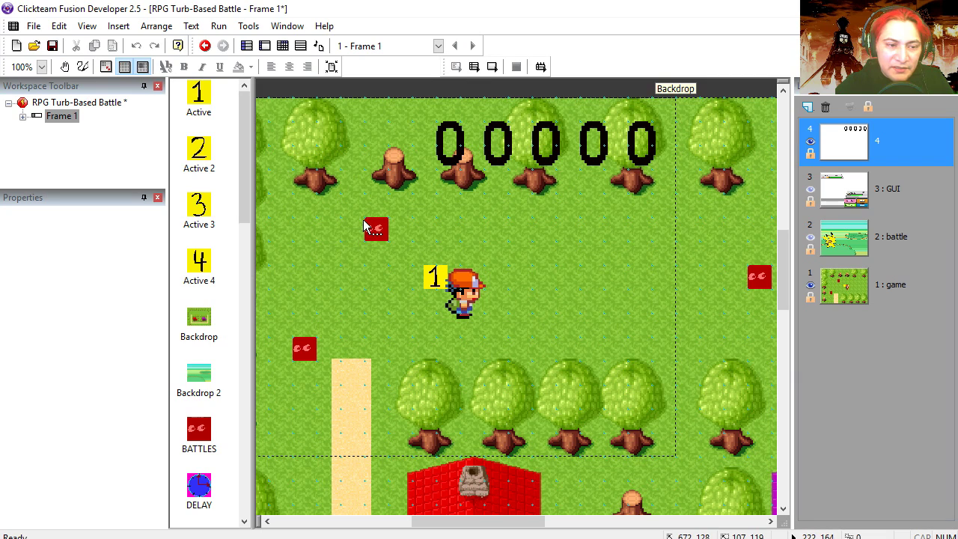
- Make the red BATTLES trigger object invisible at start and run the frame
click(375, 230)
click(12, 253)
key(F7)
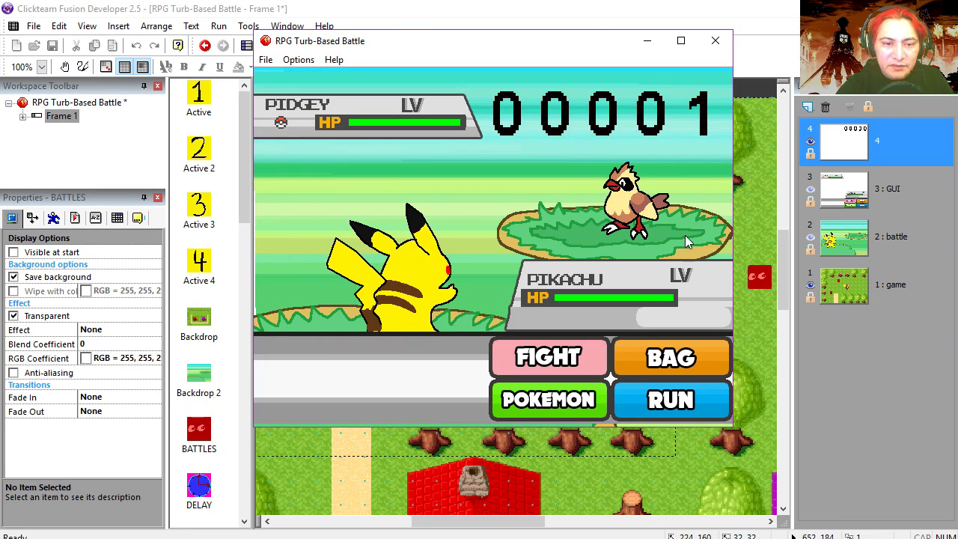
- Attack Pidgey repeatedly with FIGHT in the test battle until its HP bar is empty
click(600, 371)
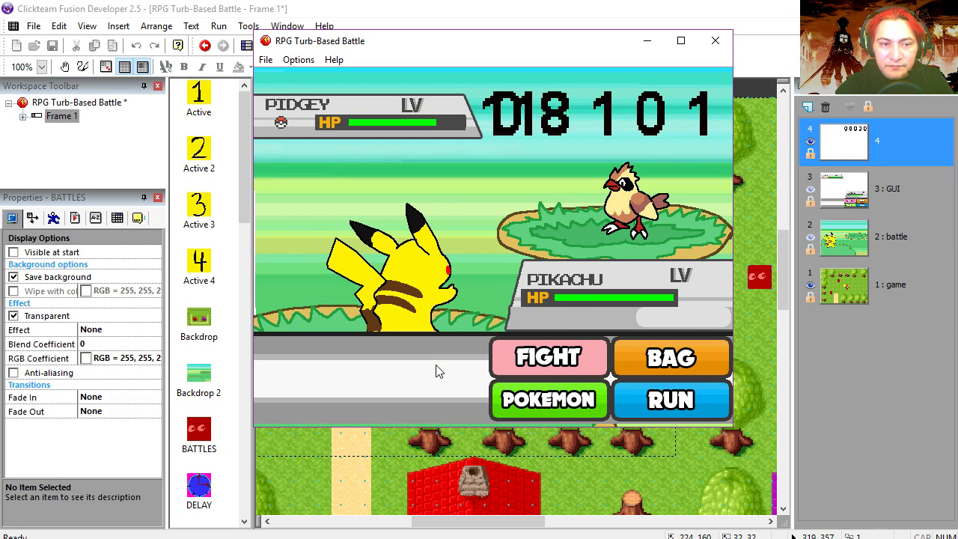
click(537, 362)
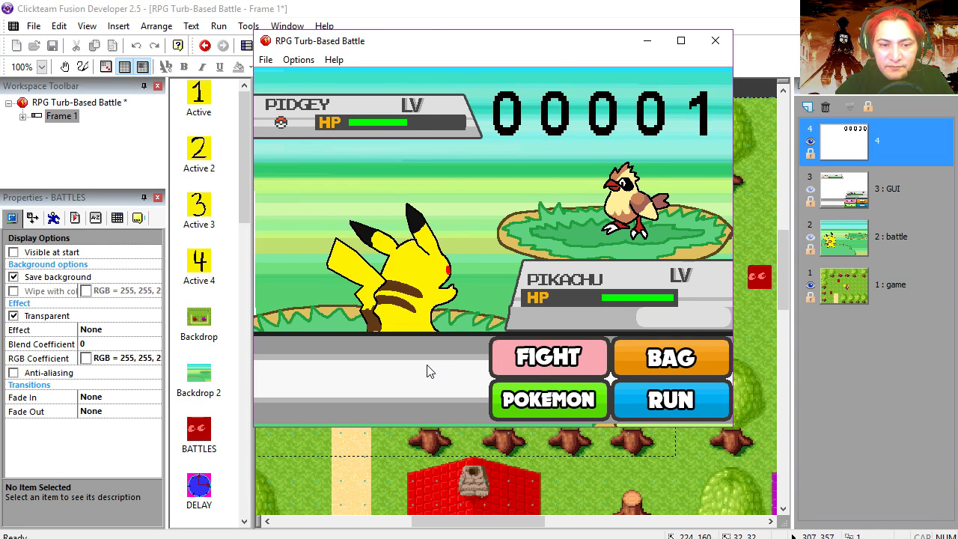
click(540, 361)
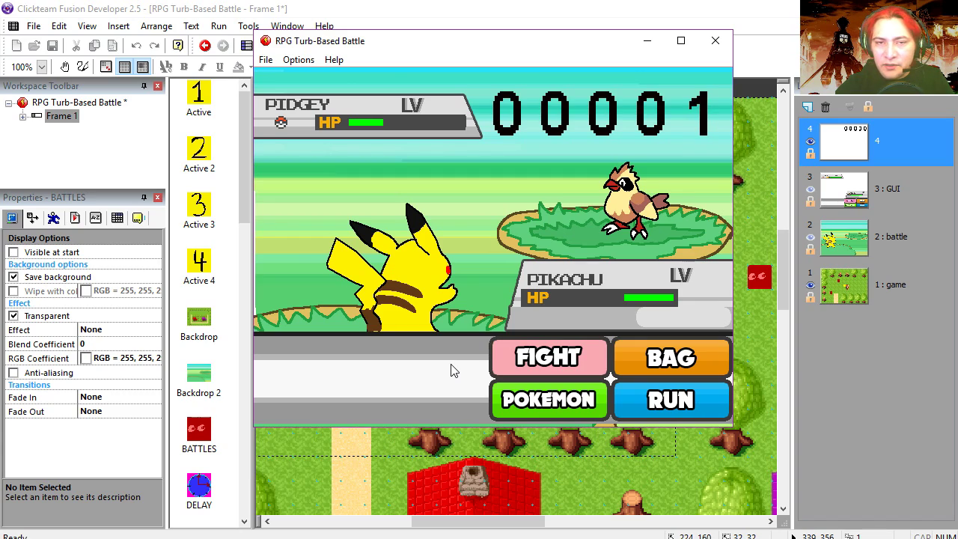
click(532, 357)
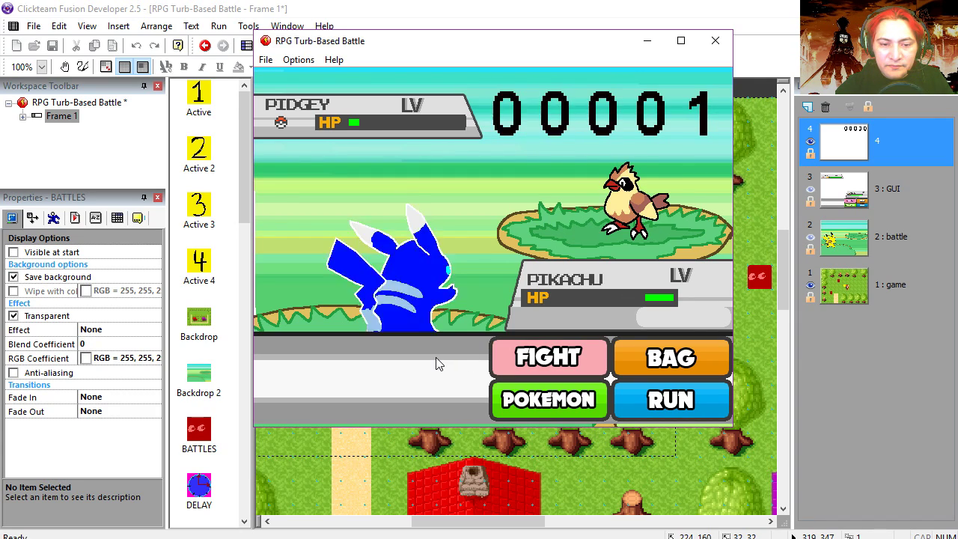
click(545, 361)
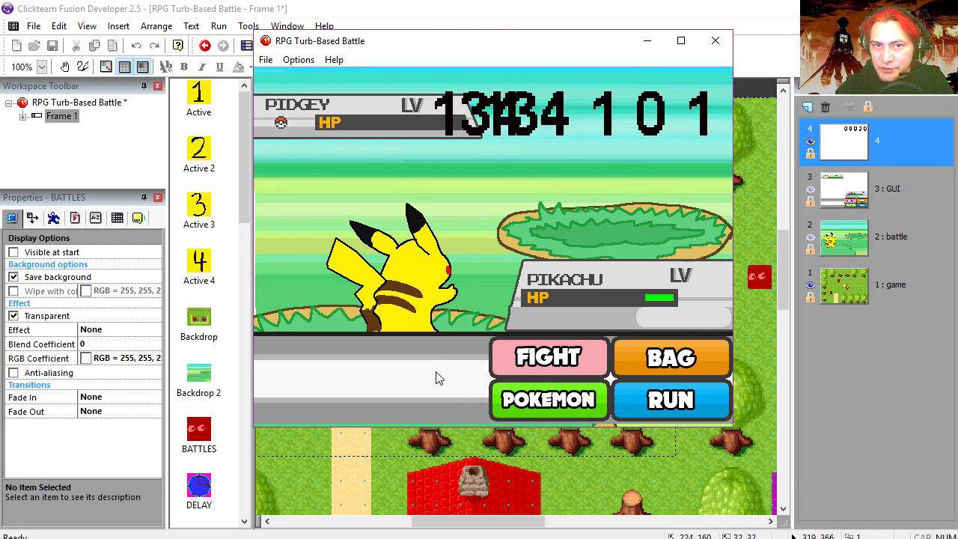
- Walk the trainer around the map until a second battle starts, check both HP bars, and close the test run
key(Right)
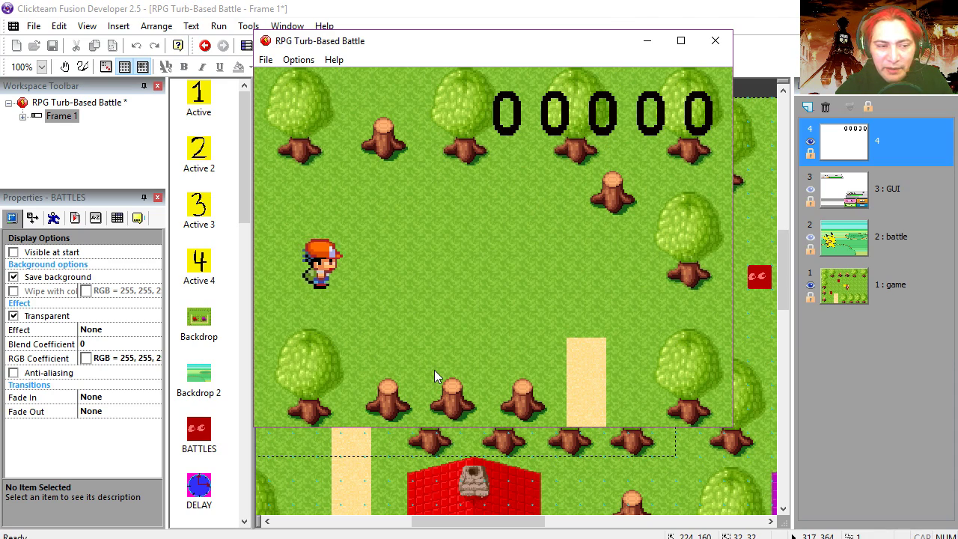
key(Up)
key(Down)
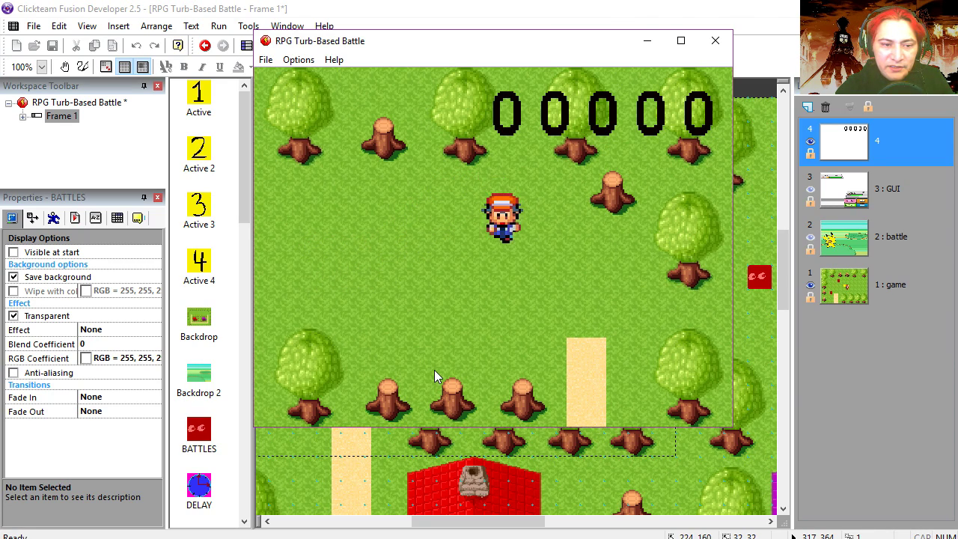
key(Left)
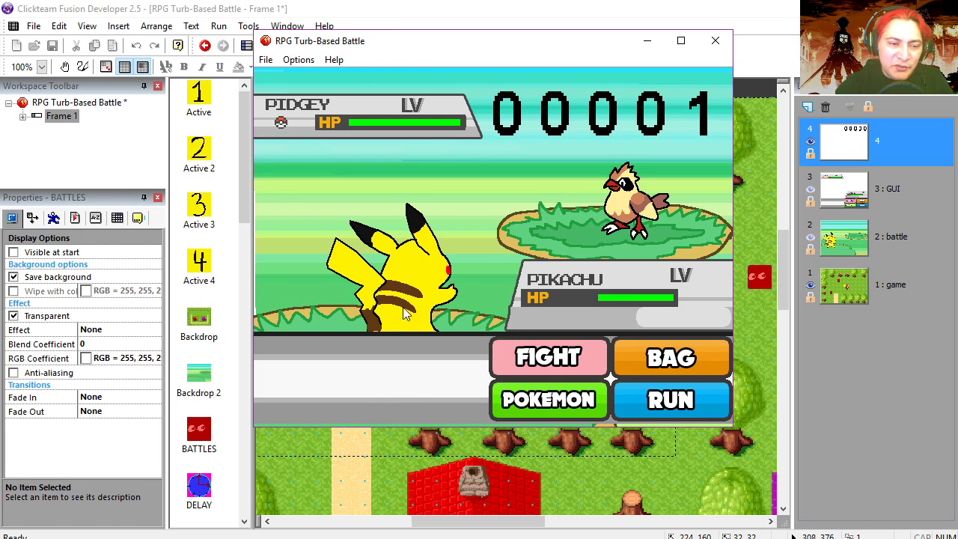
click(722, 46)
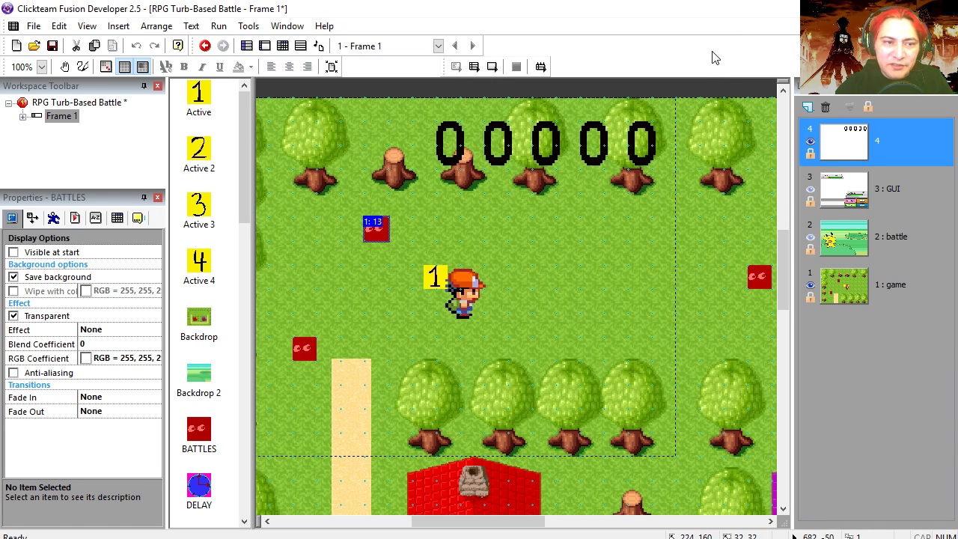
- Add an action to the DELAY >= 150 event that destroys Pikachu, and briefly test-run the frame
click(283, 47)
scroll(574, 488, down, 2)
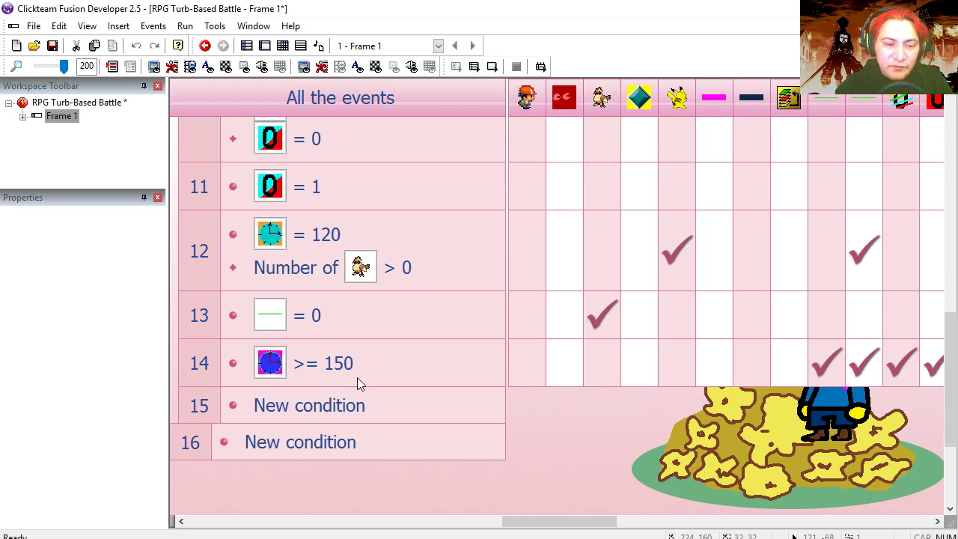
click(676, 379)
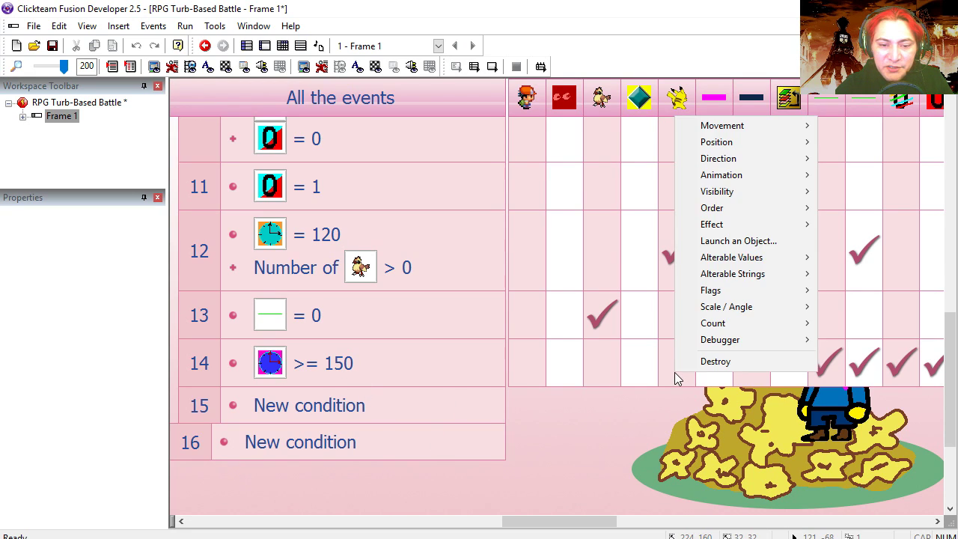
click(719, 363)
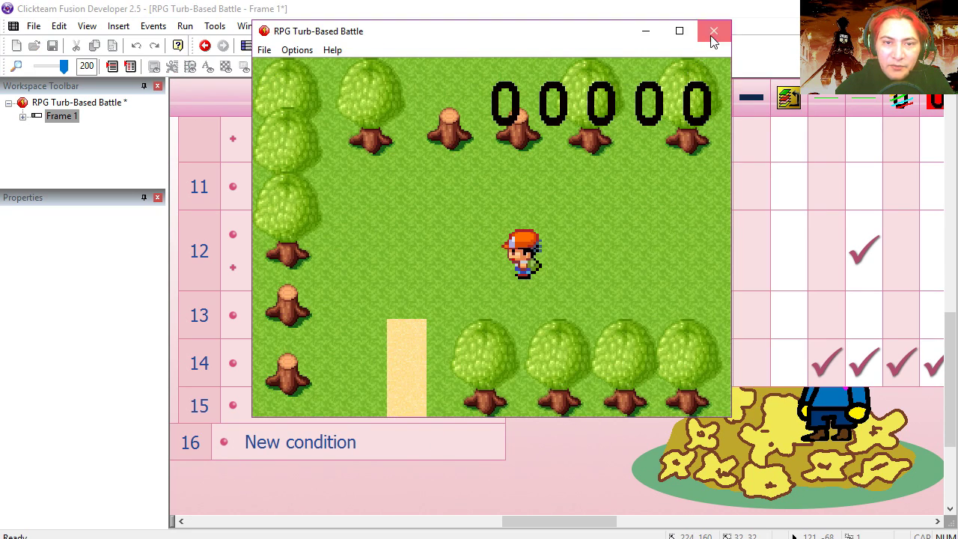
click(712, 35)
- Move the number counters in the frame editor up above the visible play area
click(261, 54)
scroll(564, 253, up, 2)
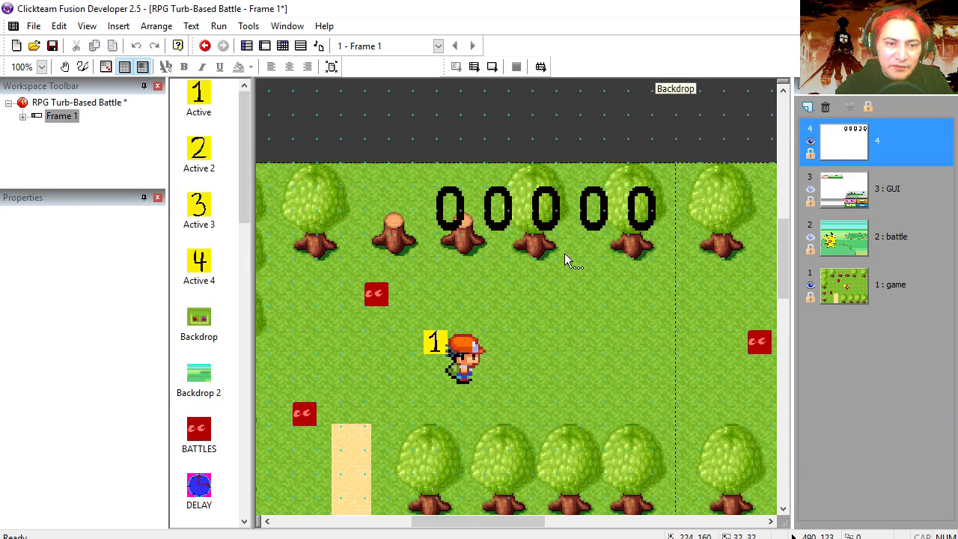
drag(654, 204, 660, 133)
- Test-run the frame, walk the trainer right into a battle, and fight Pidgey until its HP is gone
key(Right)
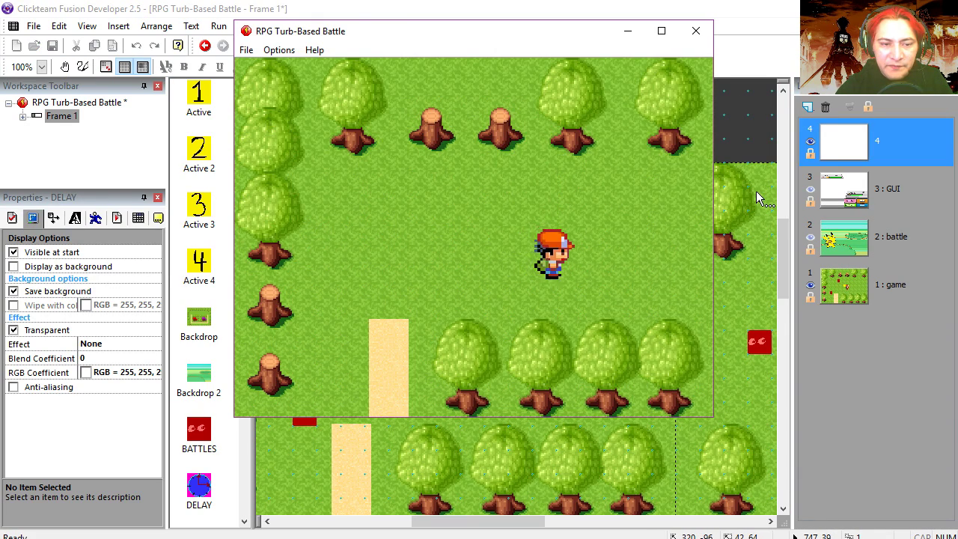
key(Right)
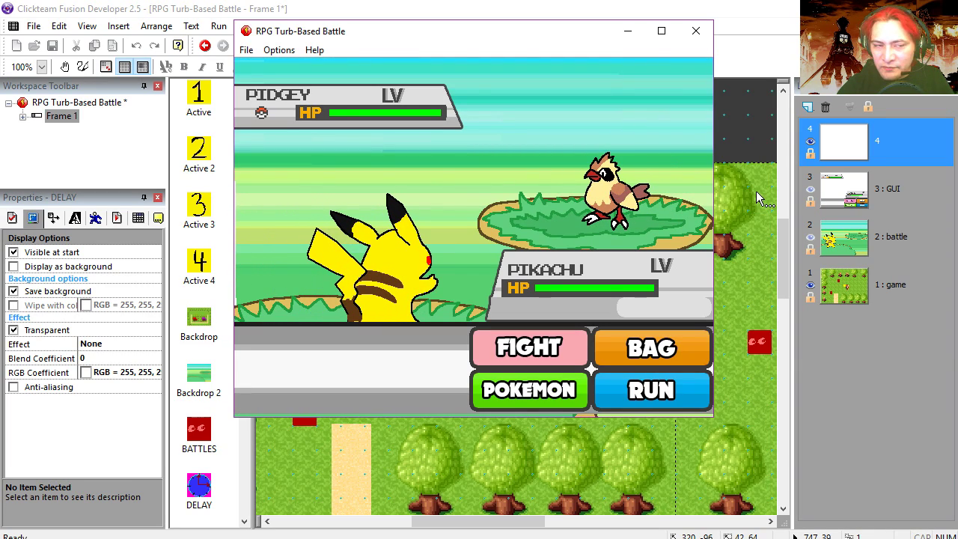
click(527, 350)
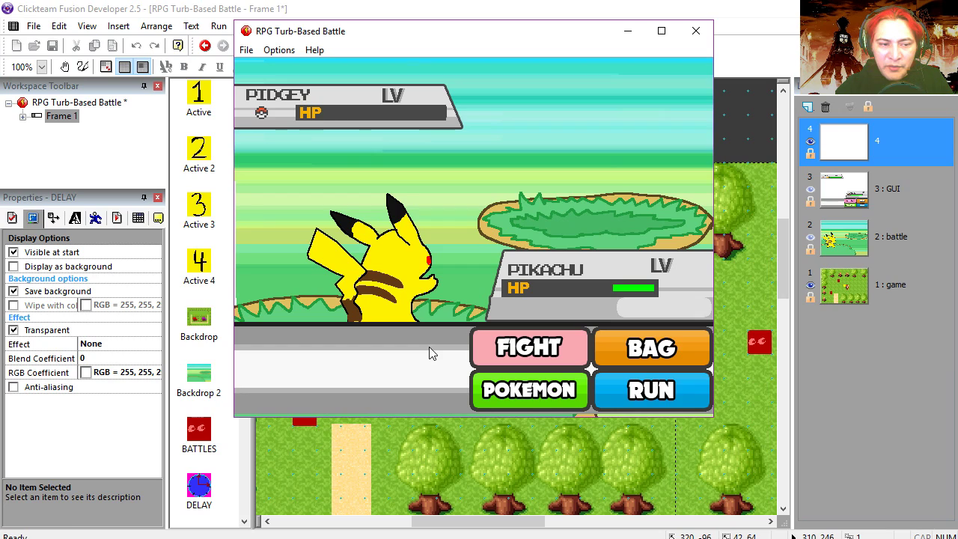
- Walk the trainer around the map until another battle starts, and attack the new Pidgey with FIGHT
key(Right)
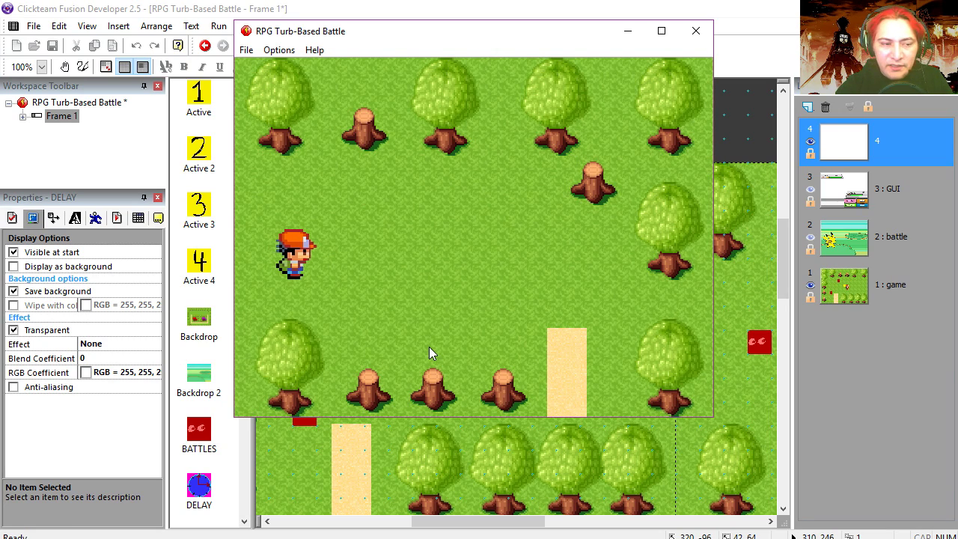
key(Down)
key(Left)
key(Up)
key(Right)
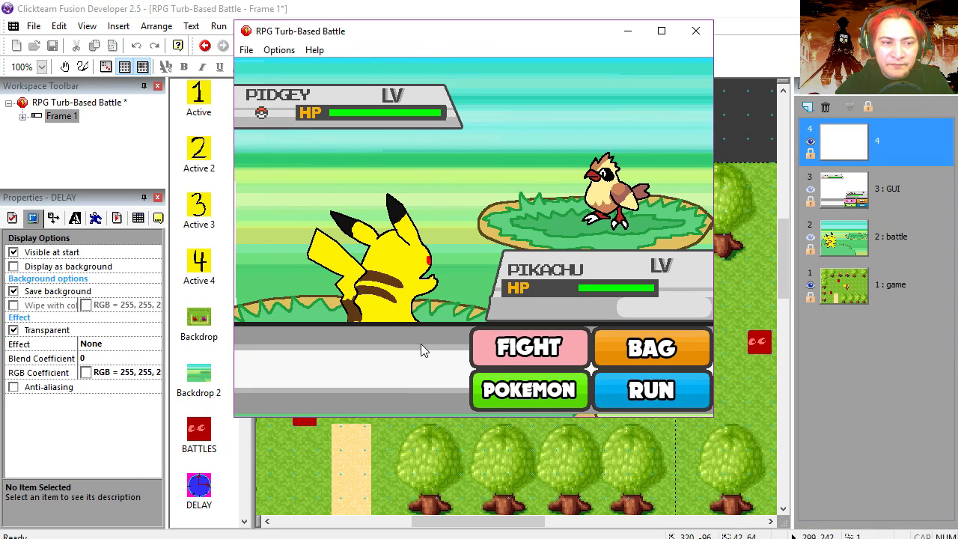
click(531, 353)
click(536, 349)
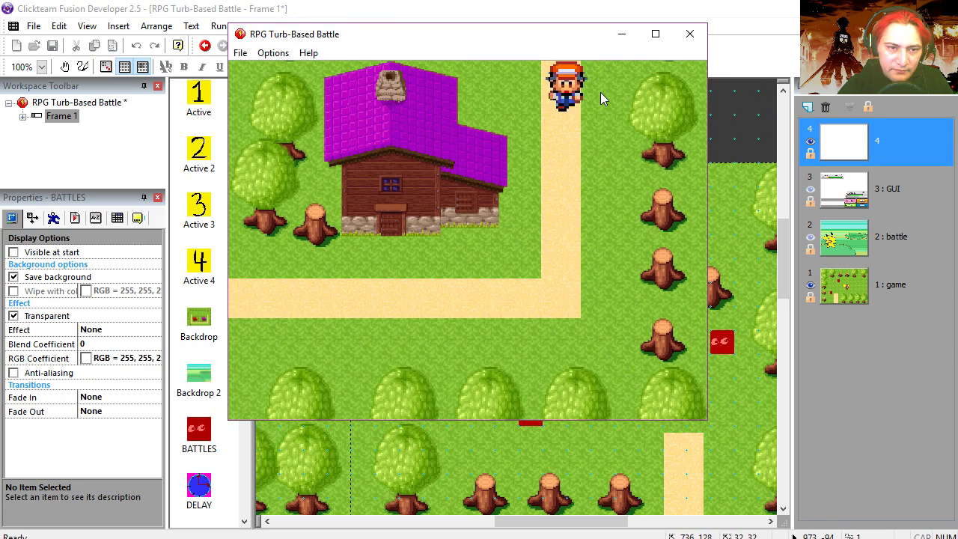
- Walk the trainer down the sand path beside the purple-roofed house in the test run
key(Down)
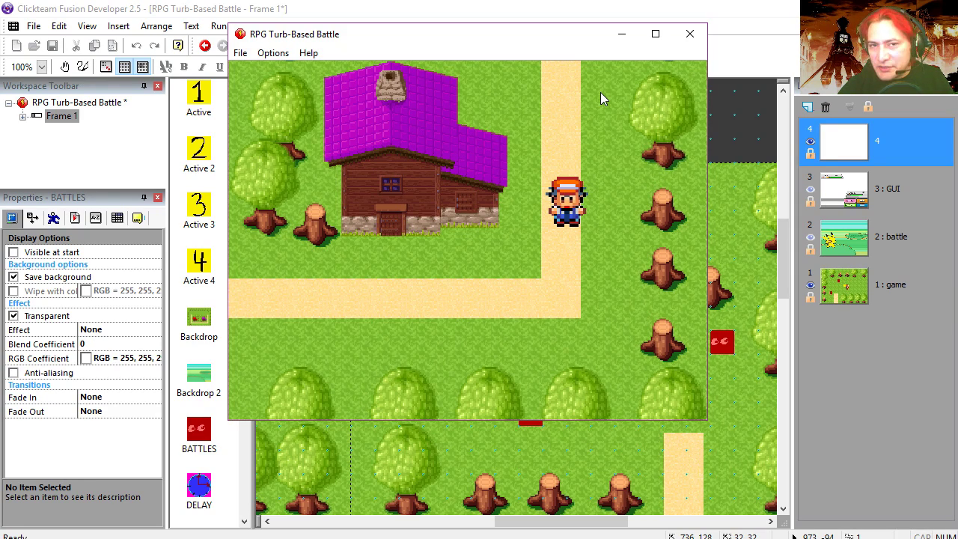
key(Left)
key(Down)
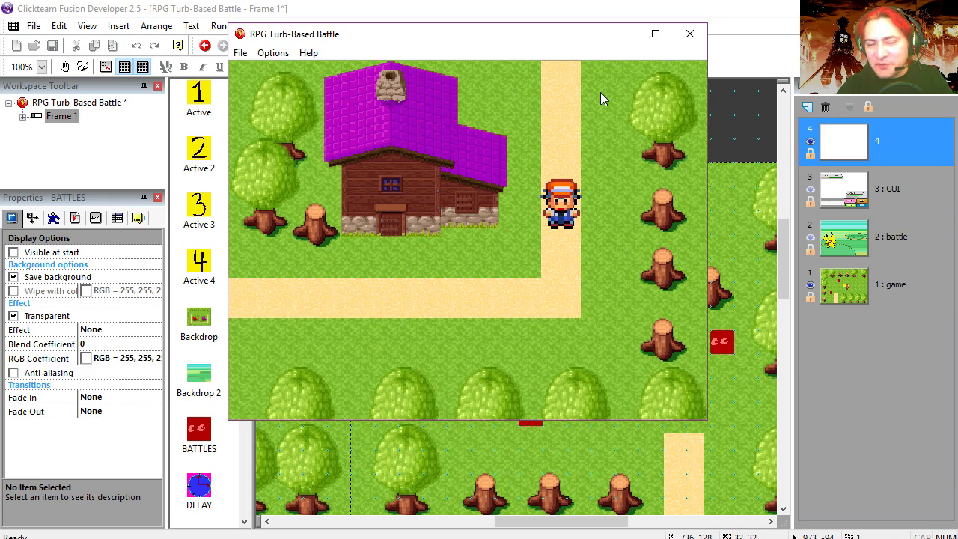